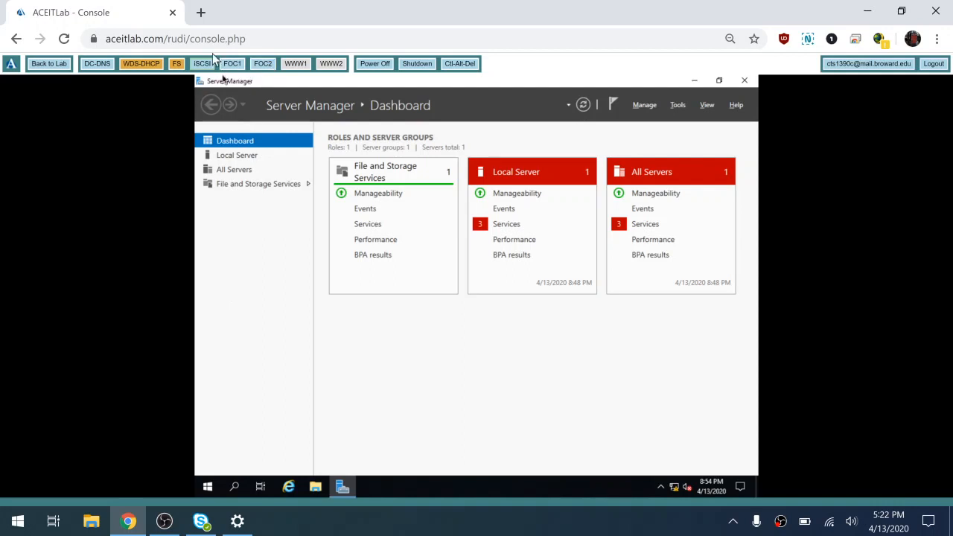
- Show the iSCSI virtual disks list with Witness.vhdx and open its TASKS menu
left_click(262, 63)
left_click(241, 185)
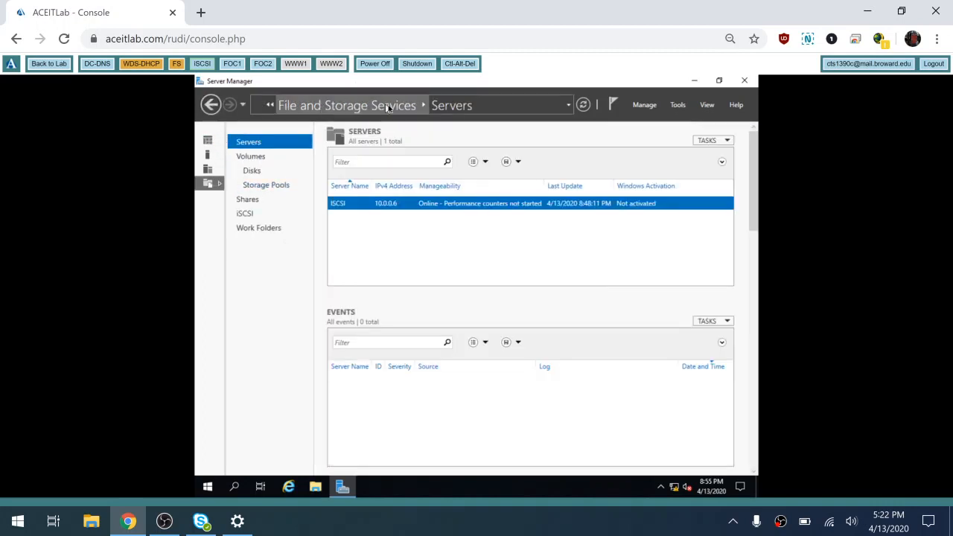
left_click(245, 215)
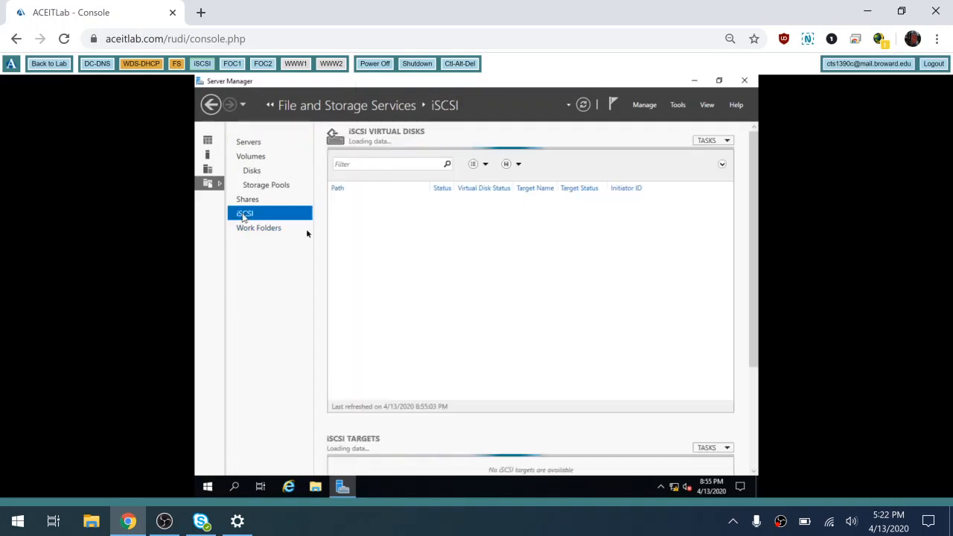
right_click(463, 289)
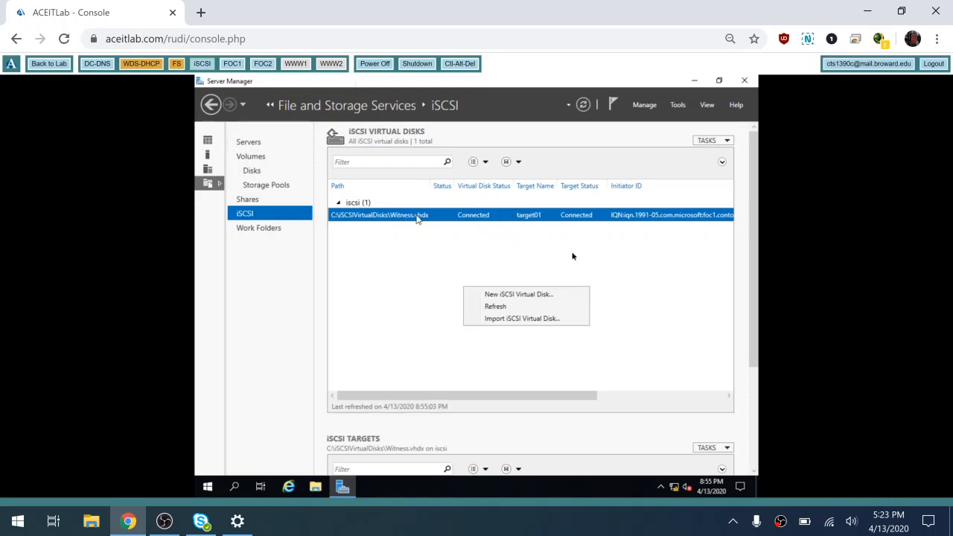
left_click(708, 143)
left_click(707, 143)
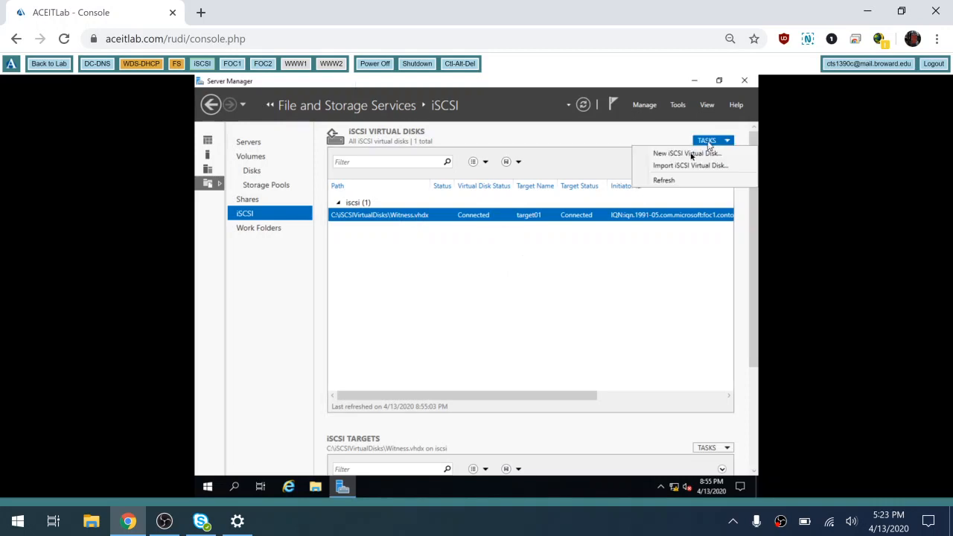
- Start a new iSCSI virtual disk on volume C: and name it DHCP
left_click(687, 155)
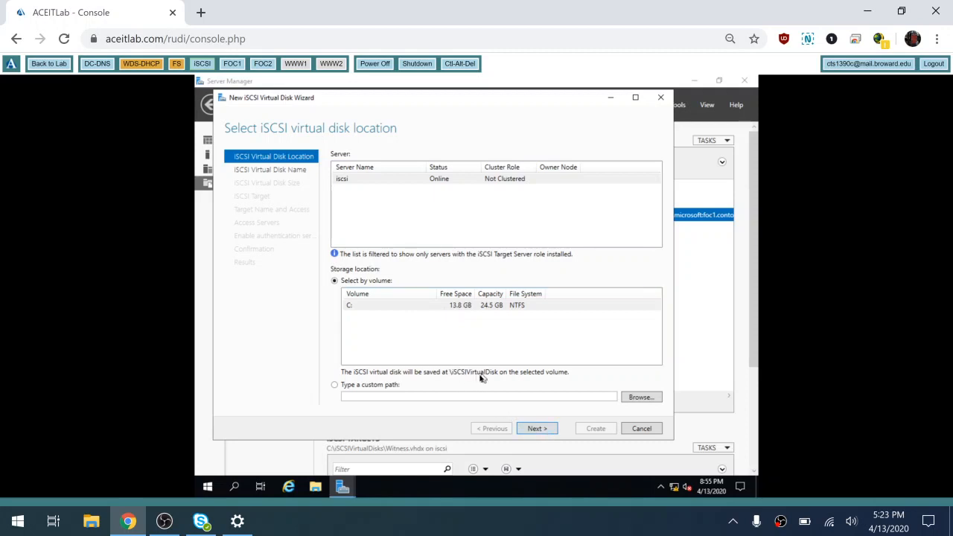
left_click(537, 429)
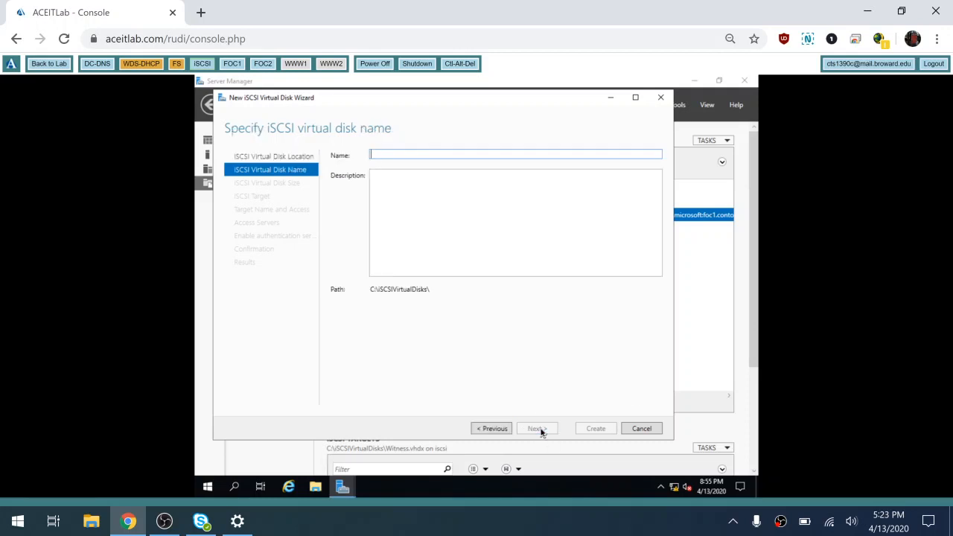
type("D")
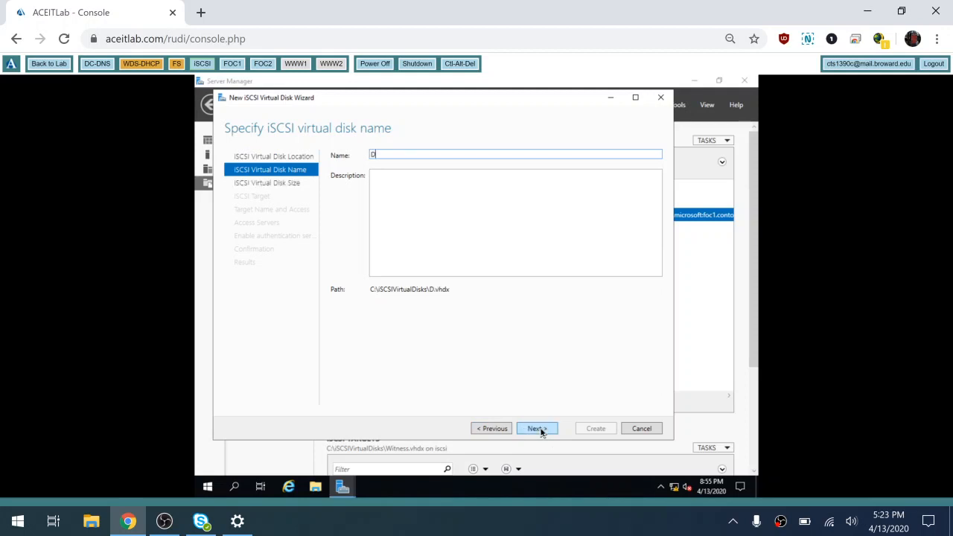
type("HCP")
left_click(540, 431)
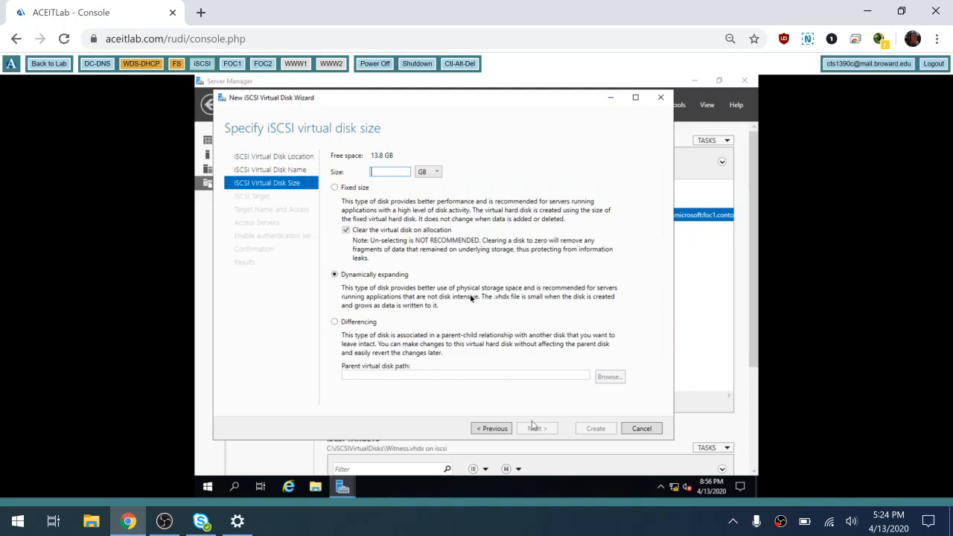
- Make the DHCP disk 1 GB dynamically expanding, assign it to target01, and create it
type("1")
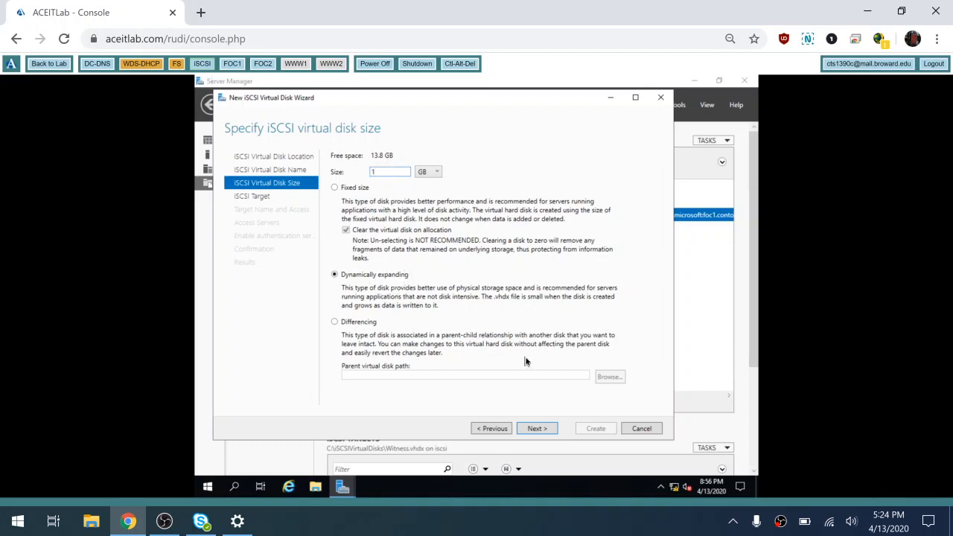
left_click(536, 430)
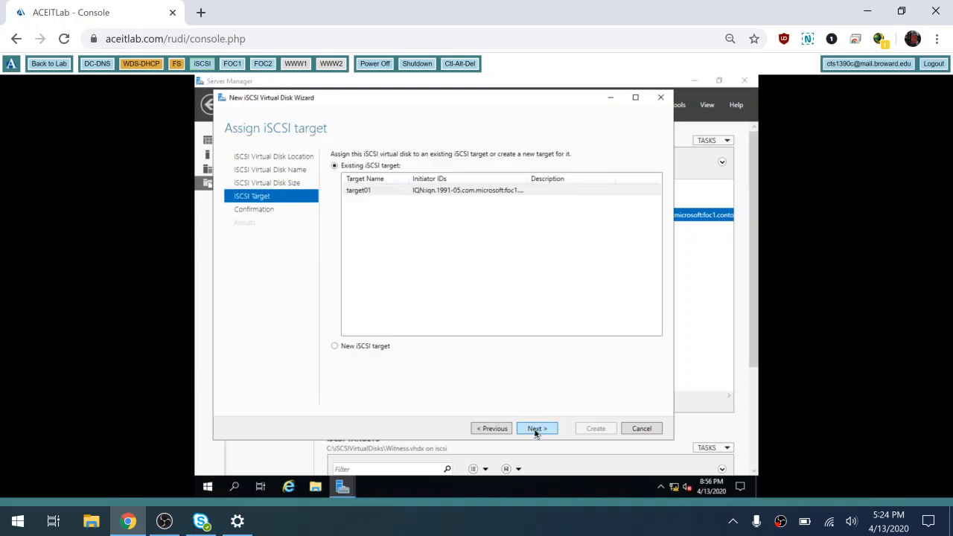
left_click(475, 191)
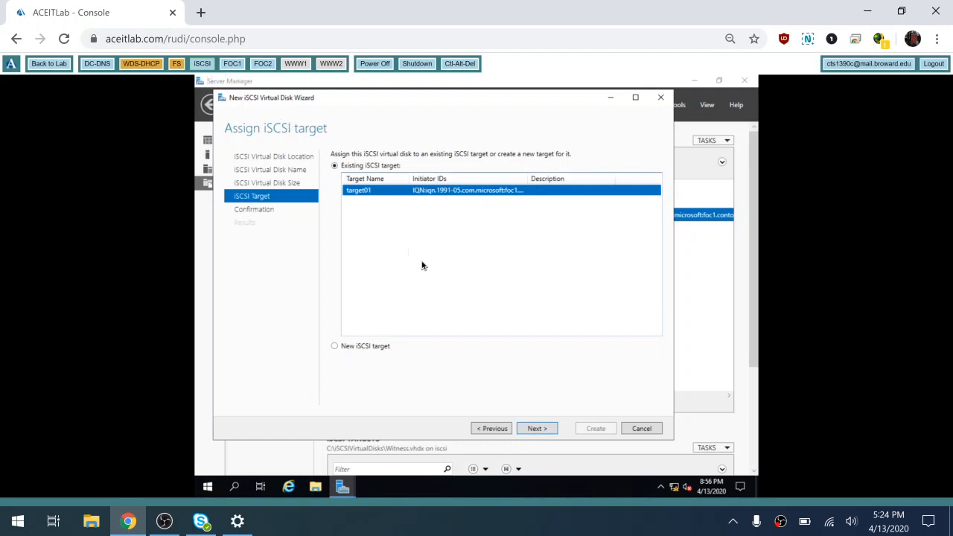
left_click(537, 431)
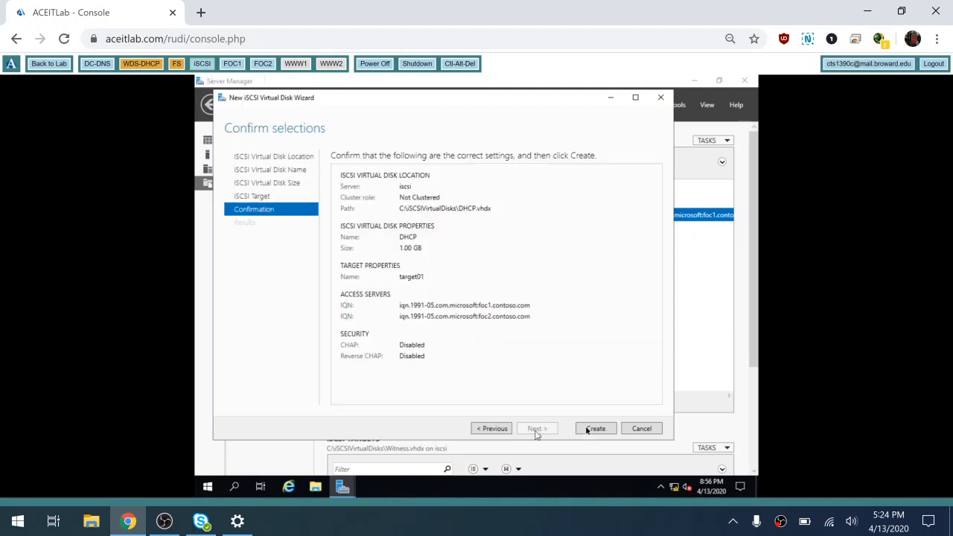
left_click(589, 429)
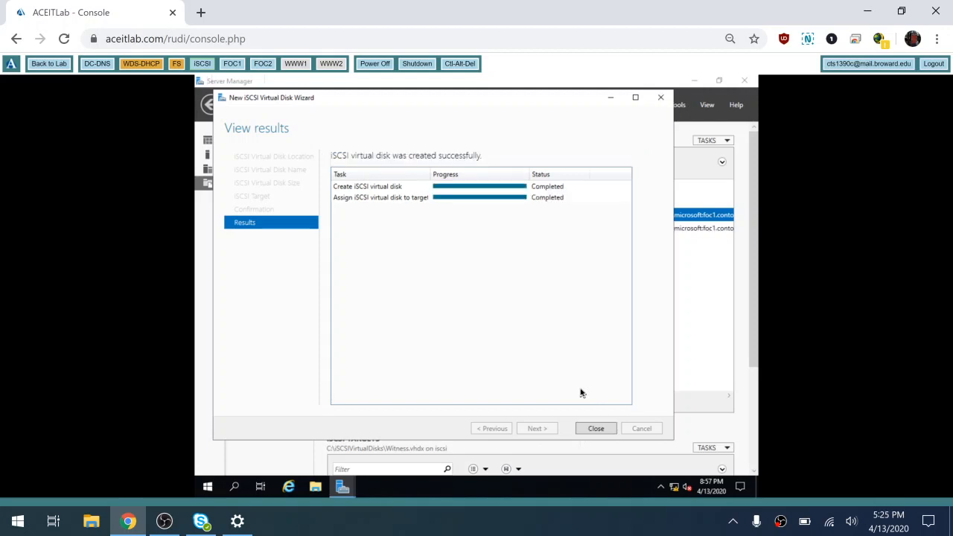
left_click(595, 429)
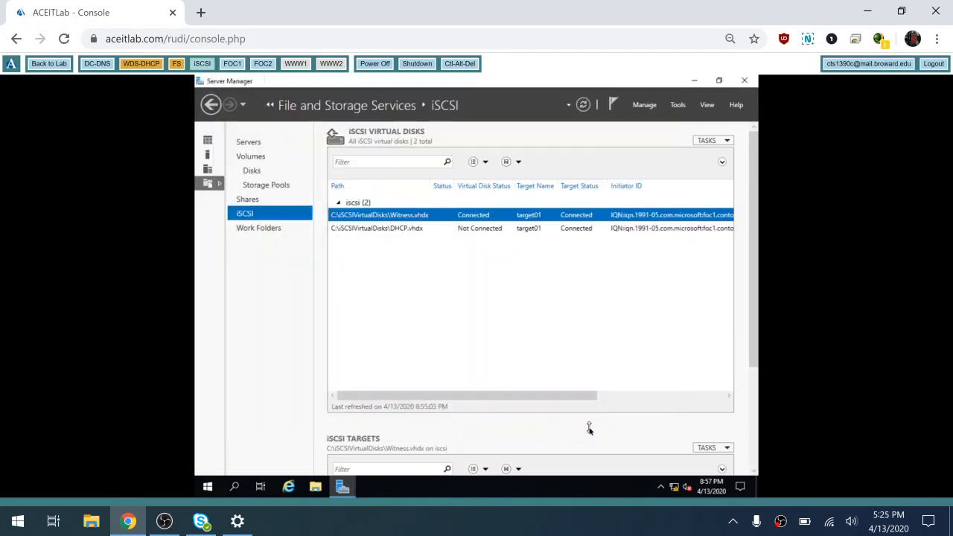
- Switch to the FOC1 server and launch the iSCSI Initiator from Server Manager's Tools
left_click(231, 65)
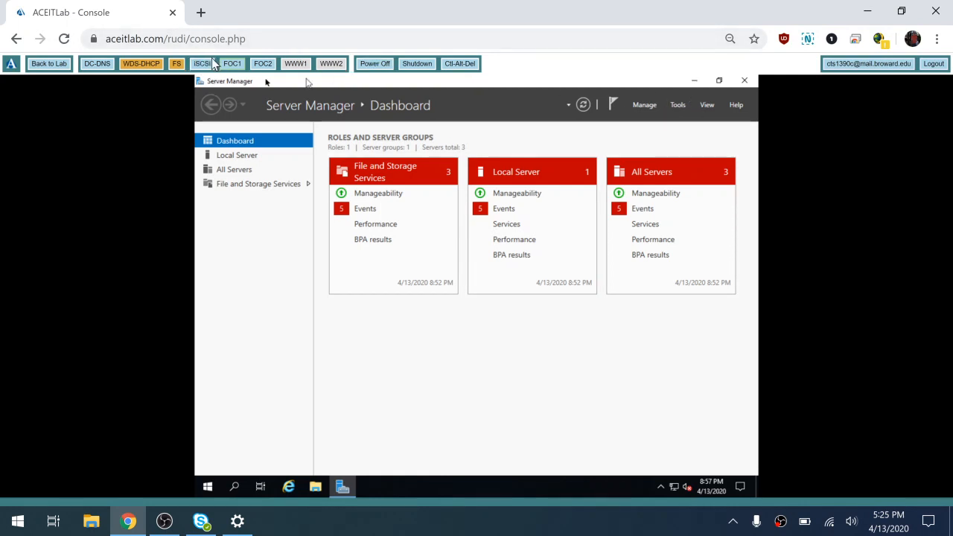
left_click(678, 105)
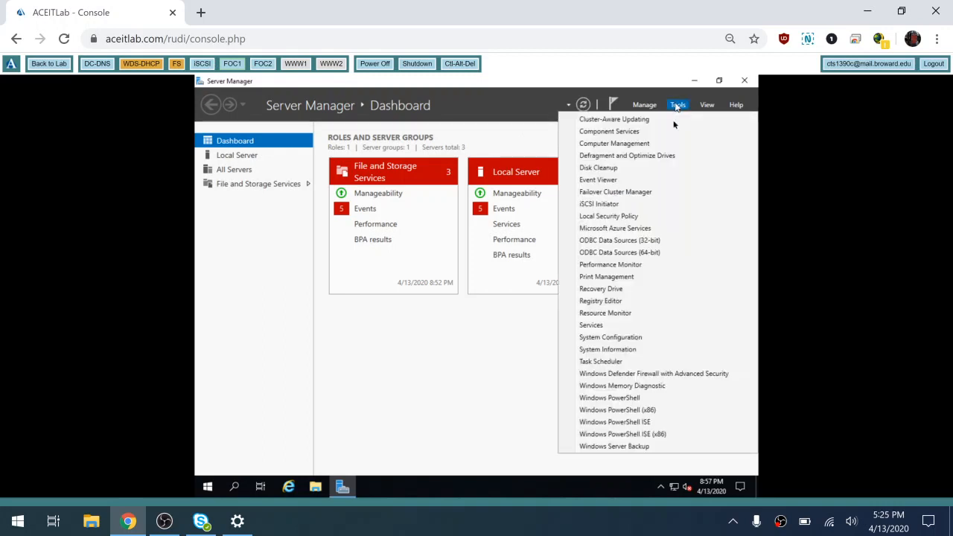
left_click(633, 204)
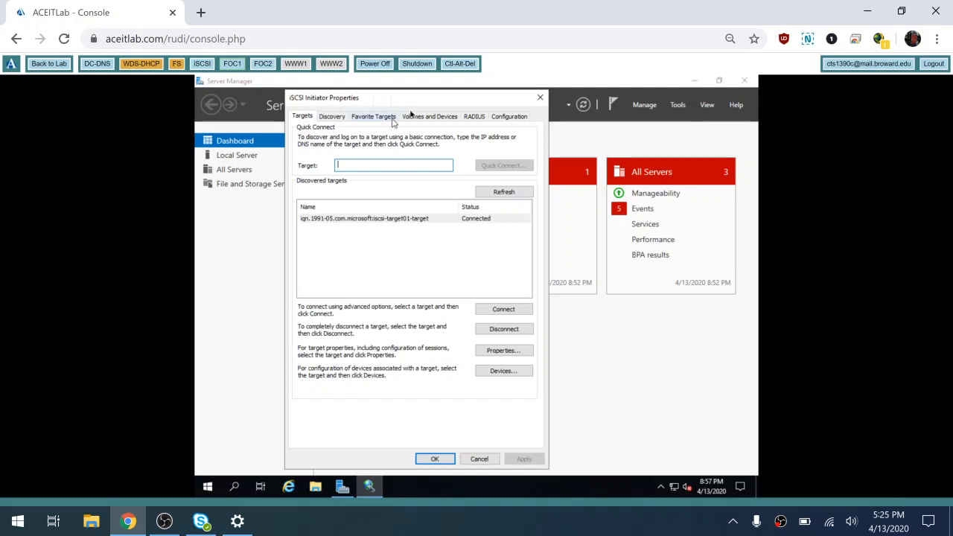
- Auto Configure the iSCSI volumes and devices so D:\ is bound, then confirm with OK
left_click(428, 117)
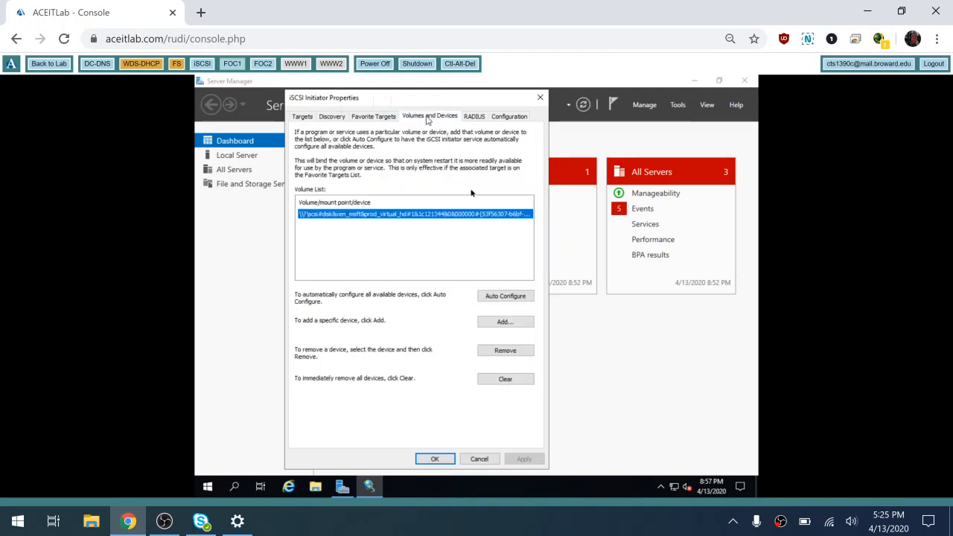
left_click(503, 295)
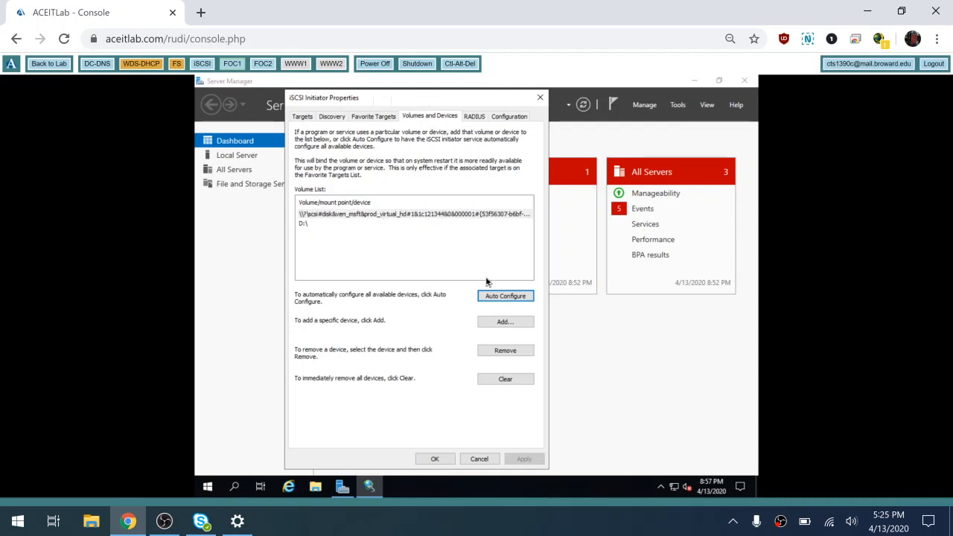
left_click(435, 459)
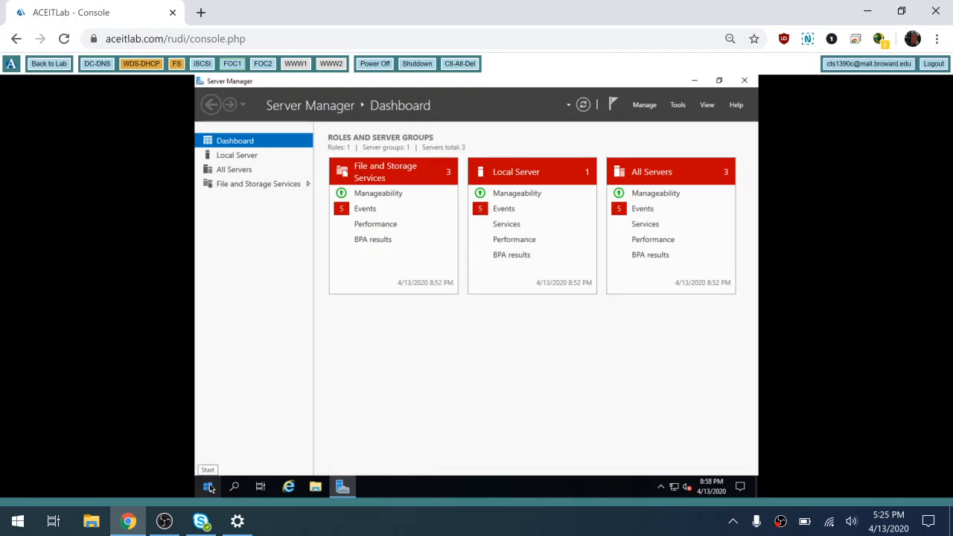
- Launch Disk Management from the Start quick menu and maximize its window
left_click(210, 488)
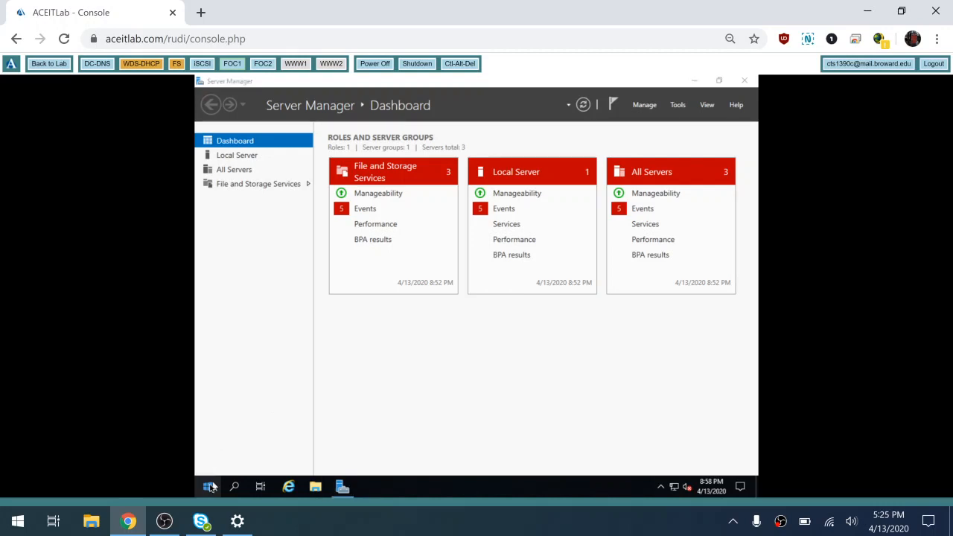
right_click(210, 487)
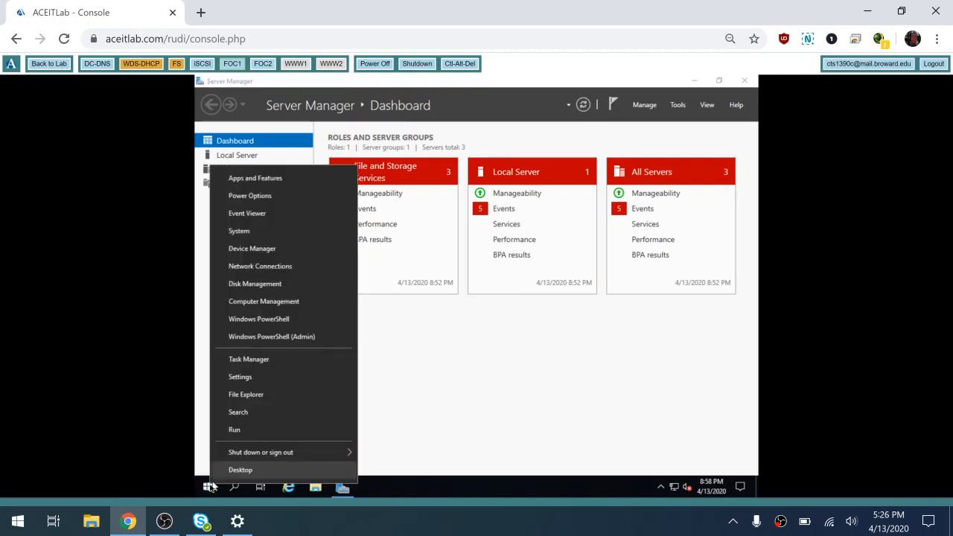
left_click(283, 289)
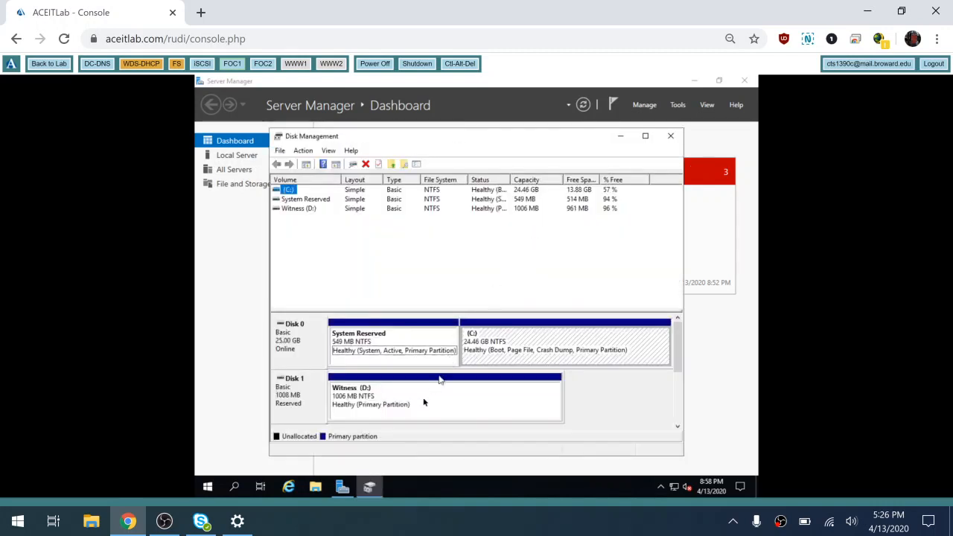
left_click(646, 136)
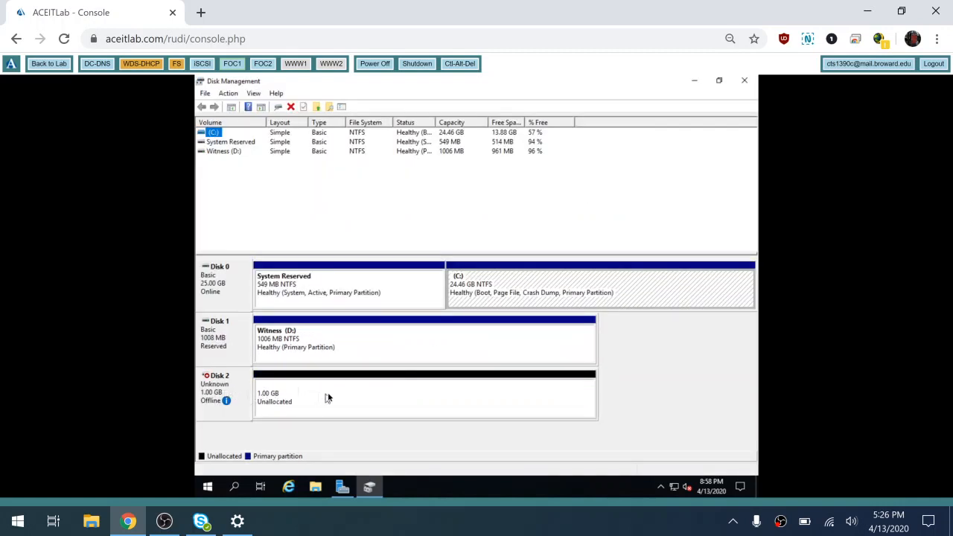
- Bring Disk 2 online and initialize it with the MBR partition style
right_click(231, 386)
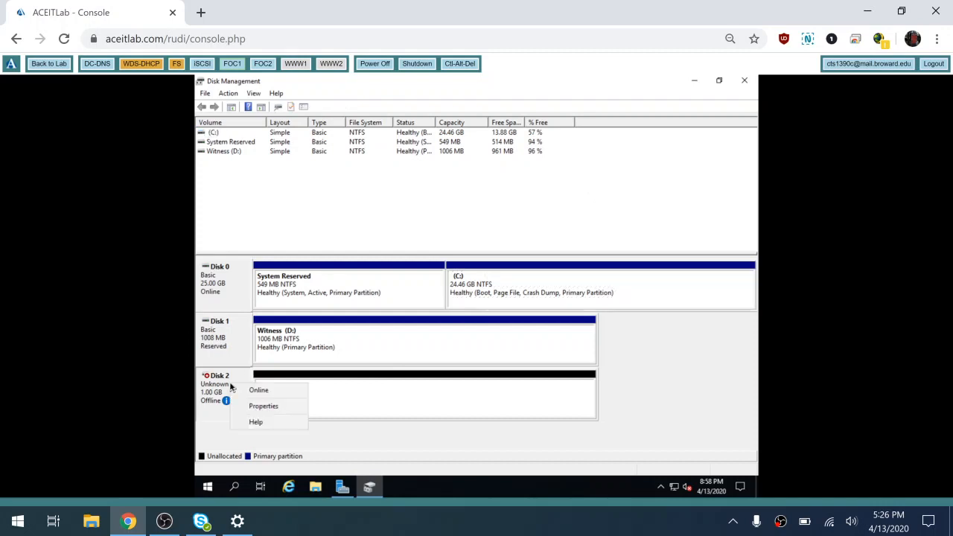
left_click(258, 391)
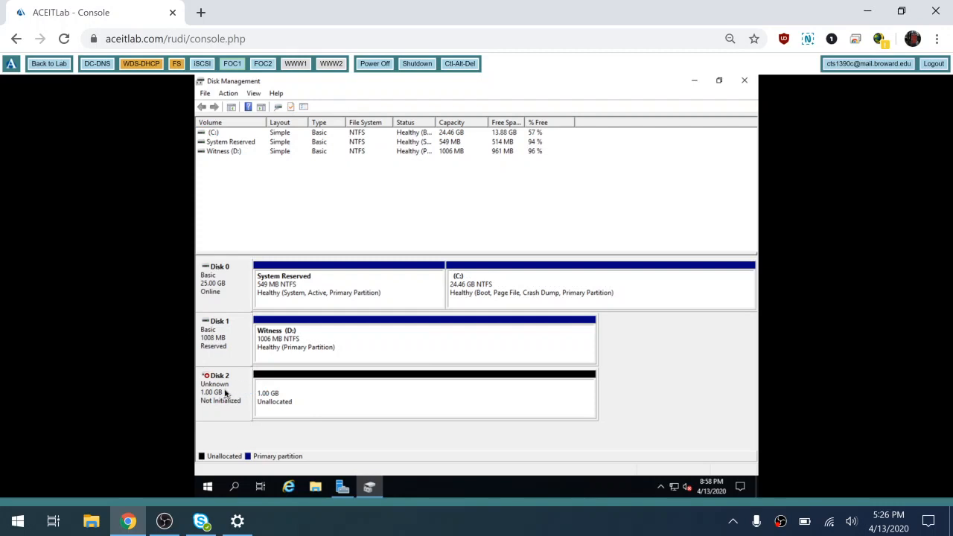
right_click(227, 394)
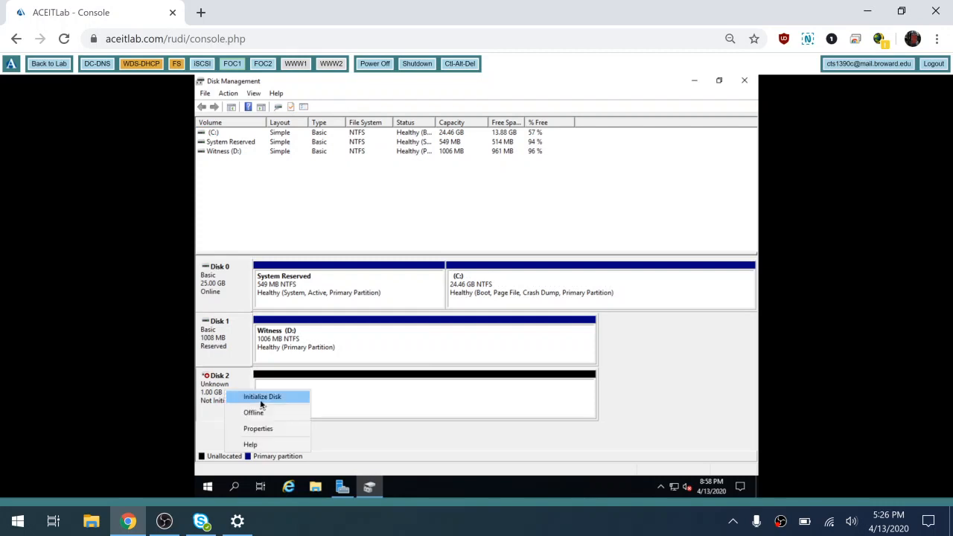
left_click(260, 399)
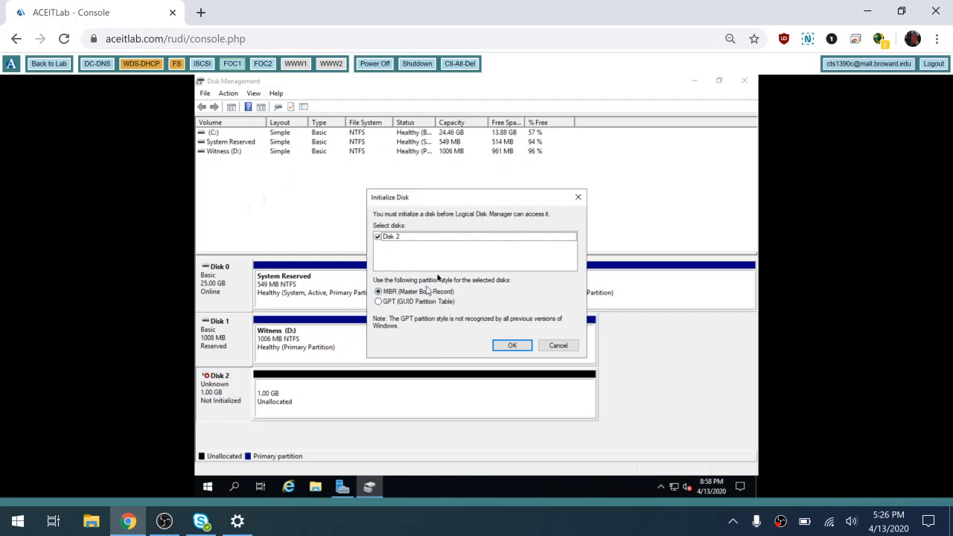
left_click(512, 347)
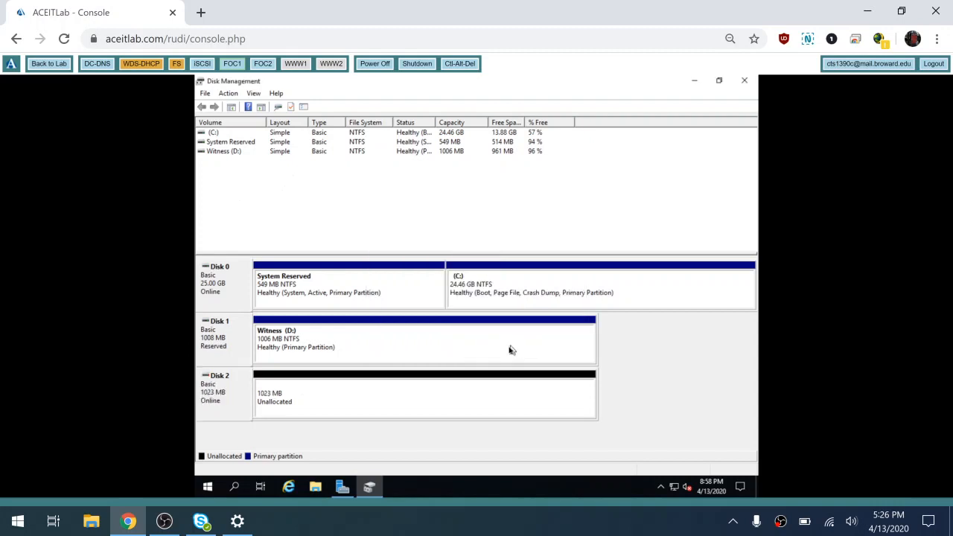
- Create a 1021 MB NTFS volume E: labelled DHCP on Disk 2, then switch to FOC2
right_click(321, 409)
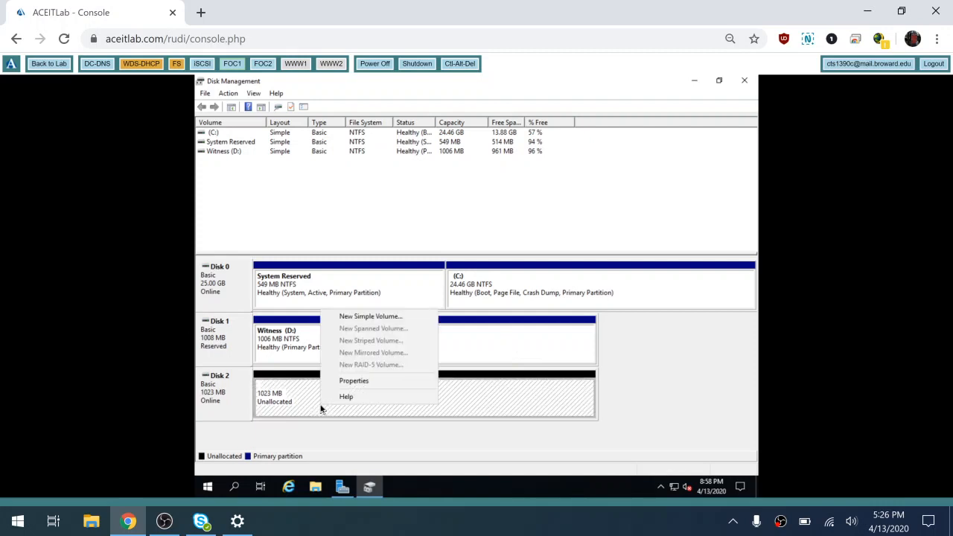
left_click(366, 317)
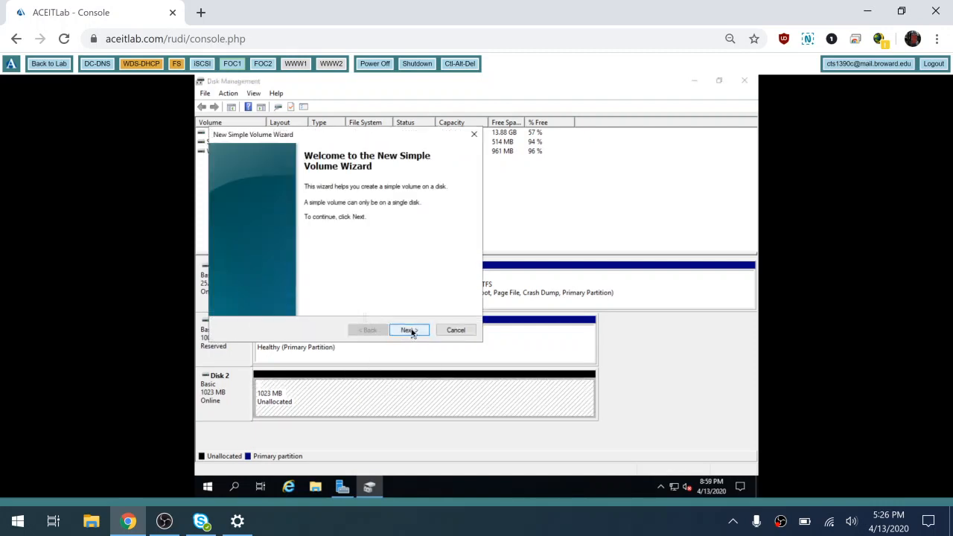
left_click(410, 332)
left_click(411, 331)
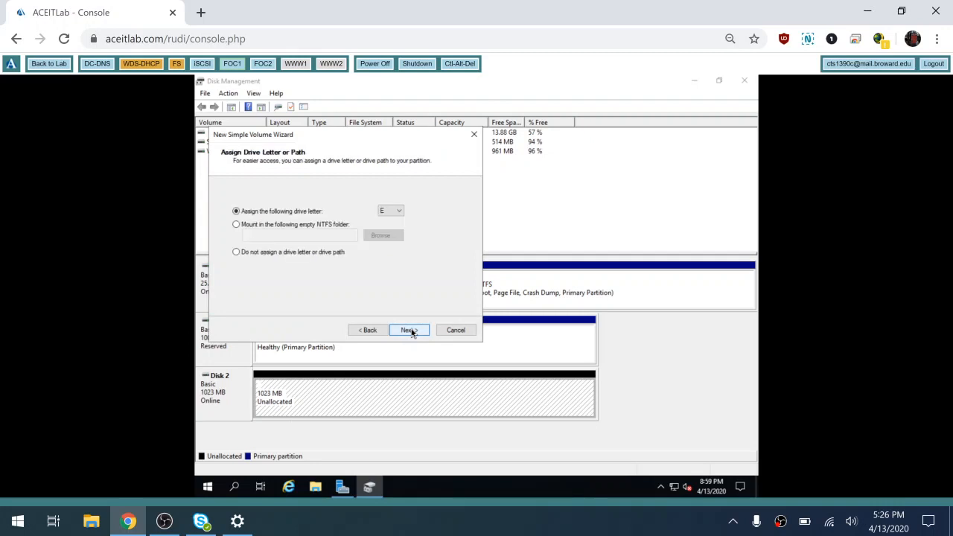
left_click(410, 331)
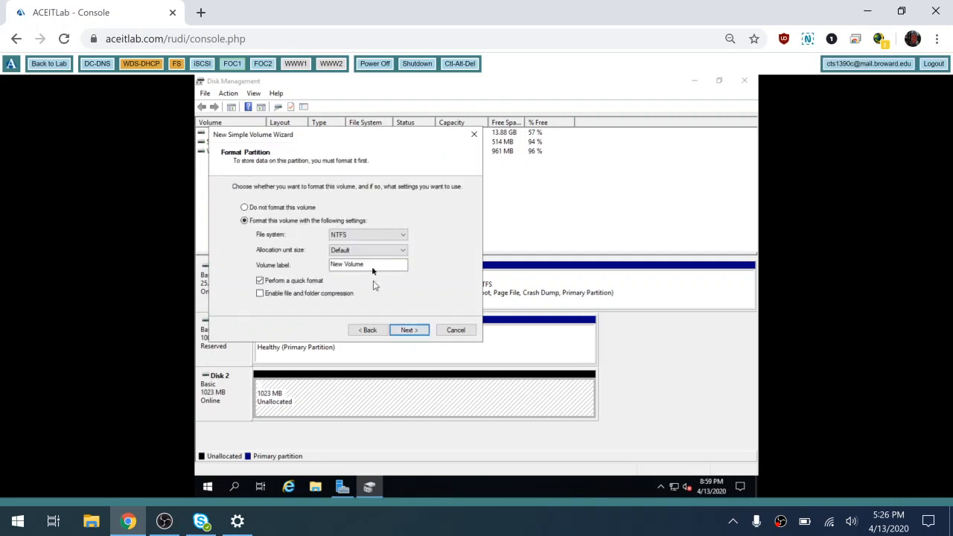
left_click_drag(376, 266, 267, 254)
type("DHCP")
left_click(409, 331)
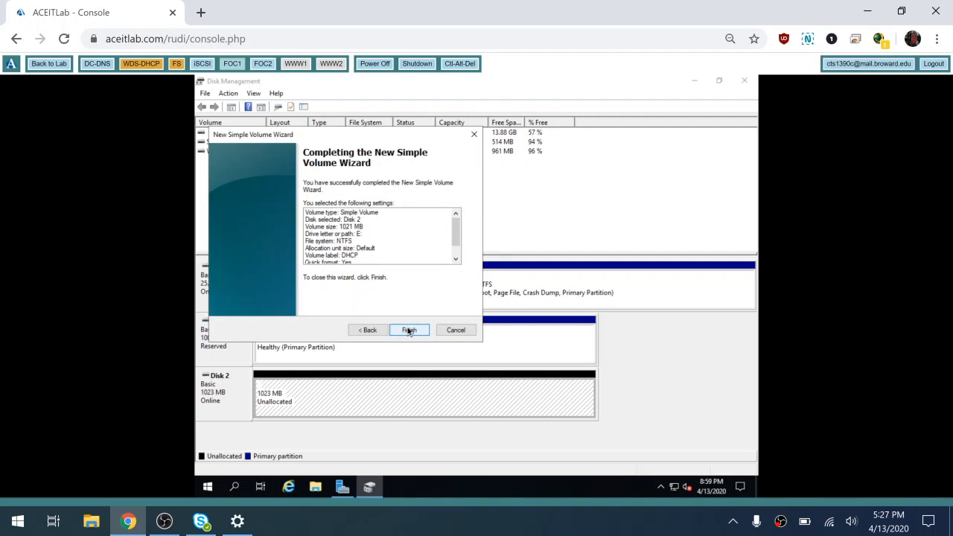
left_click(409, 331)
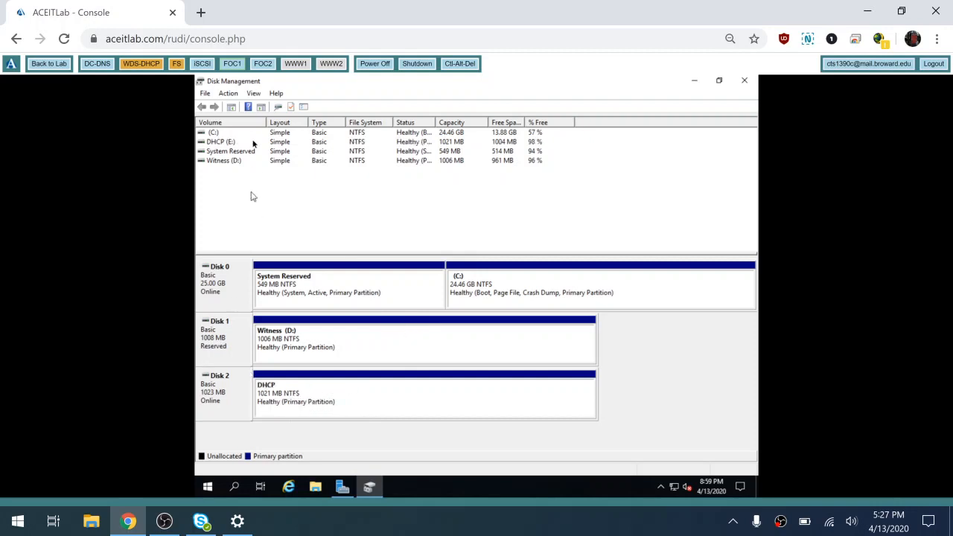
left_click(263, 64)
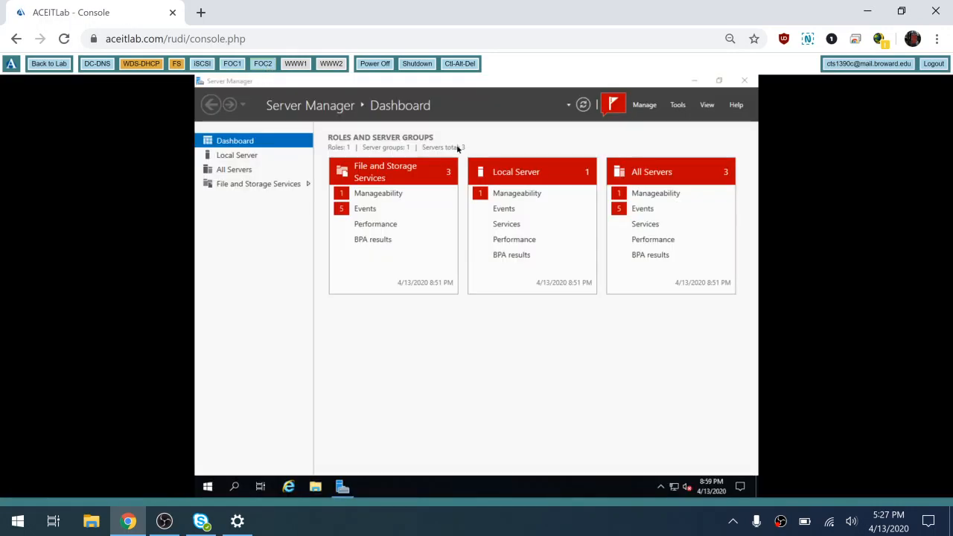
- On FOC2, Auto Configure both iSCSI disk devices in the iSCSI Initiator and close it
left_click(678, 105)
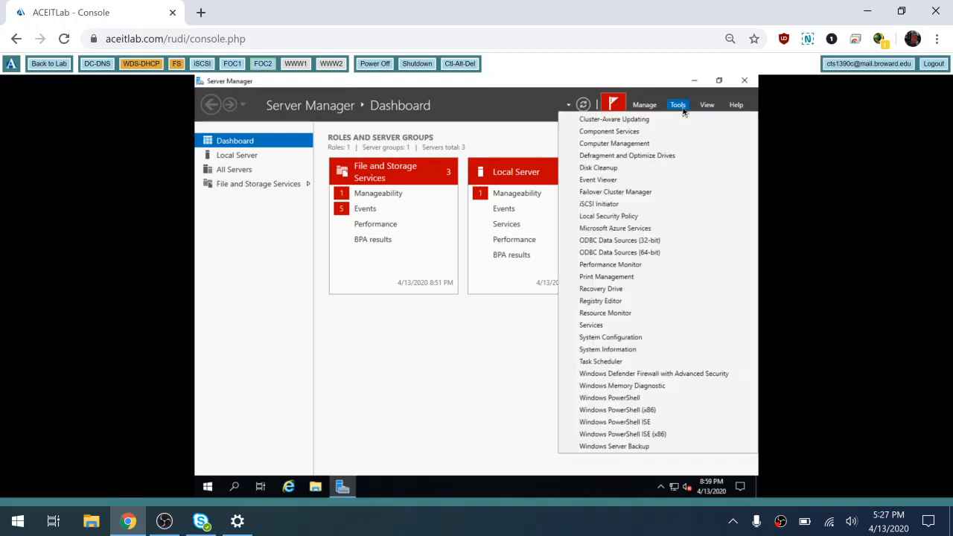
left_click(636, 203)
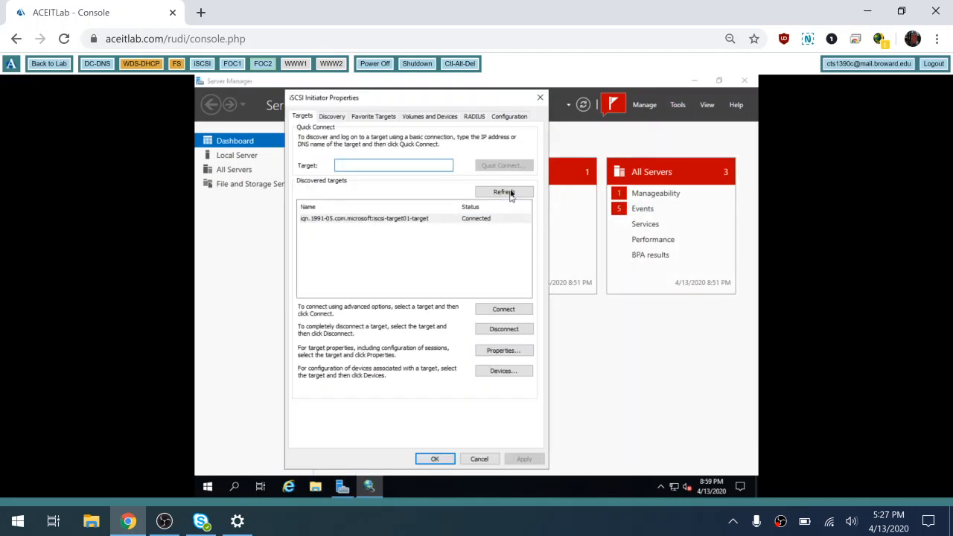
left_click(429, 117)
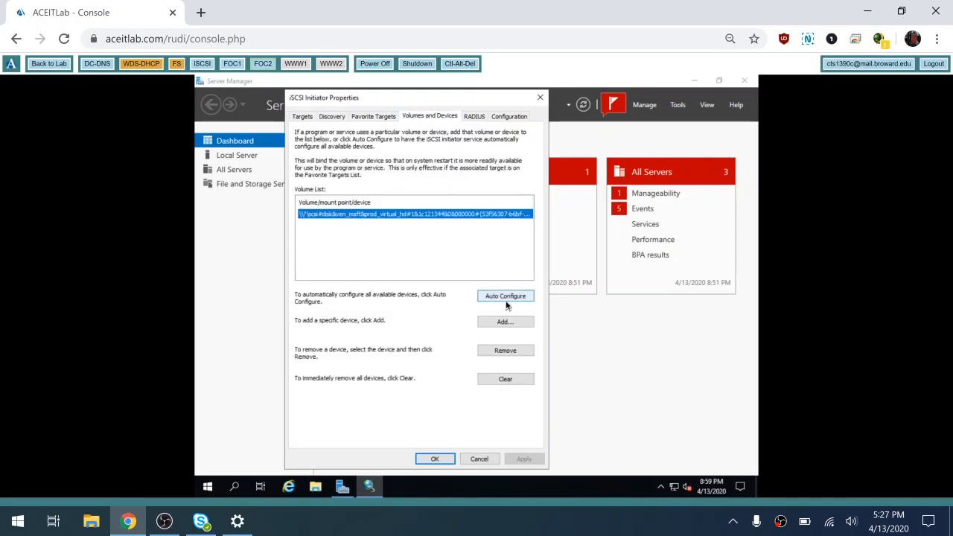
left_click(505, 302)
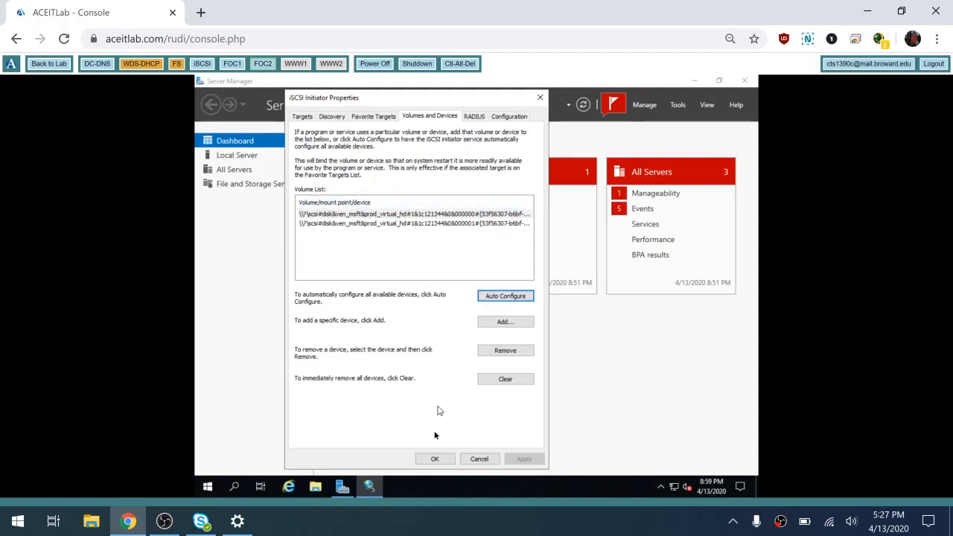
left_click(436, 460)
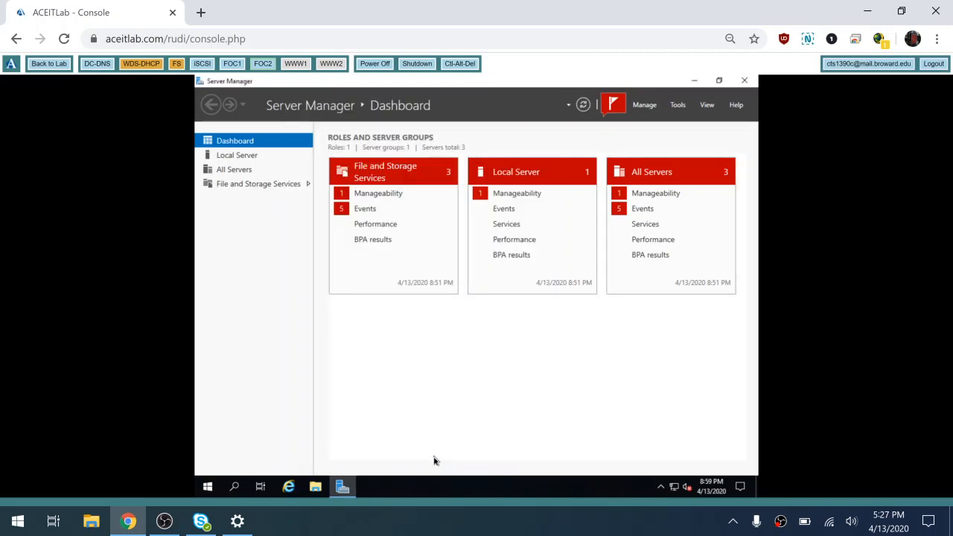
- Open Disk Management on FOC2 and maximize its window
right_click(210, 486)
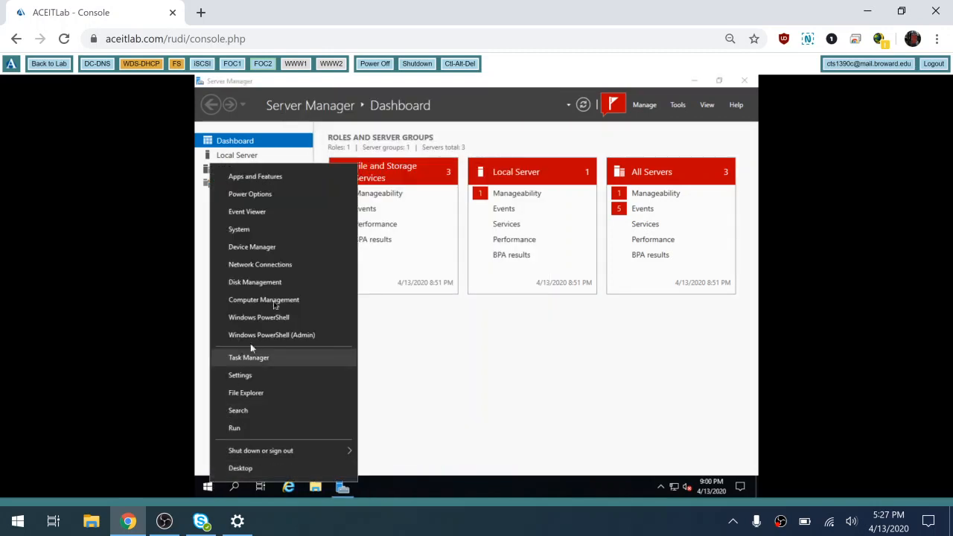
left_click(276, 284)
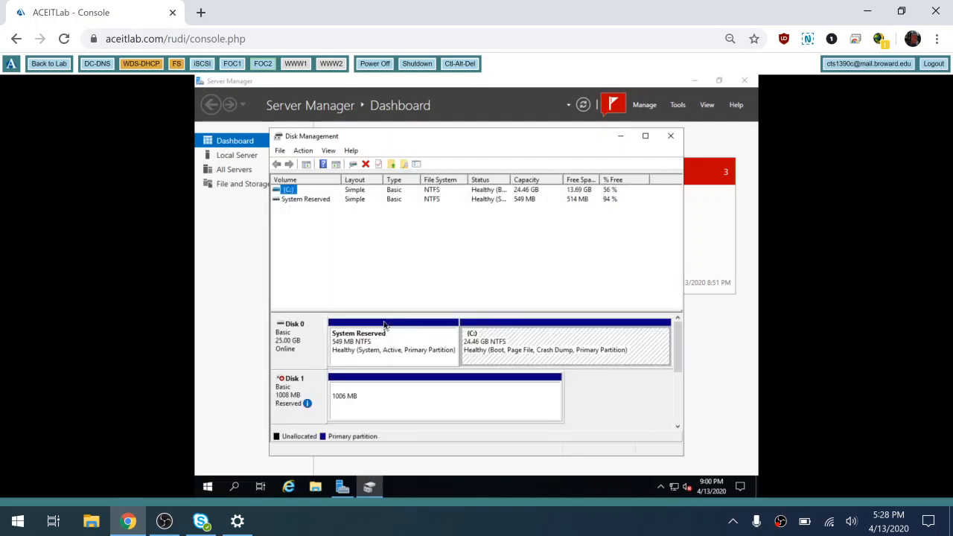
left_click(645, 136)
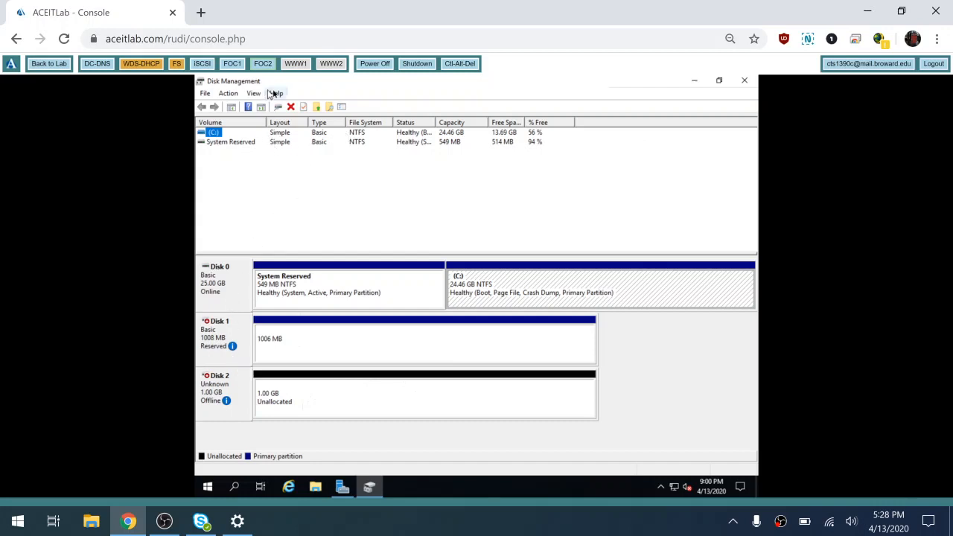
- Refresh the disk list until the offline Disk 2 appears, then select its 1021 MB partition
left_click(206, 94)
left_click(228, 94)
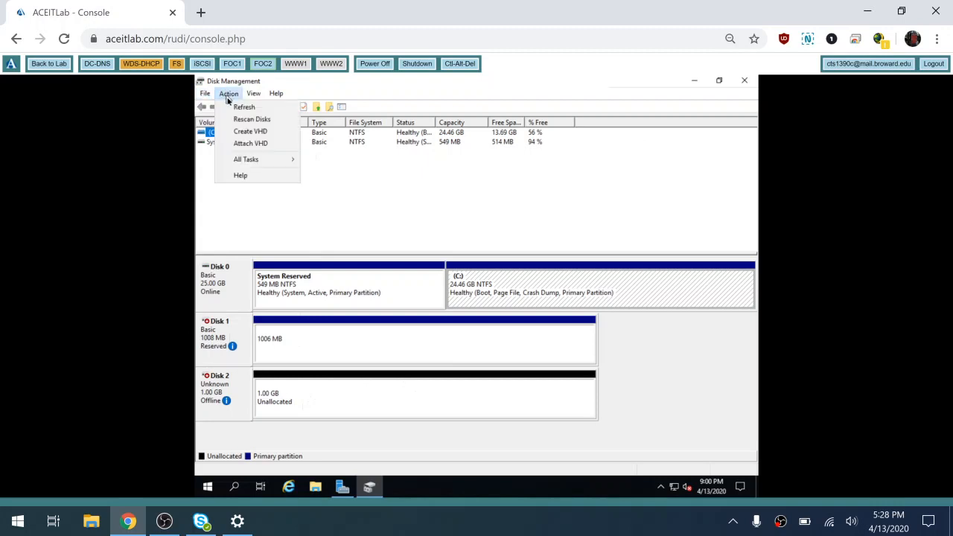
left_click(237, 107)
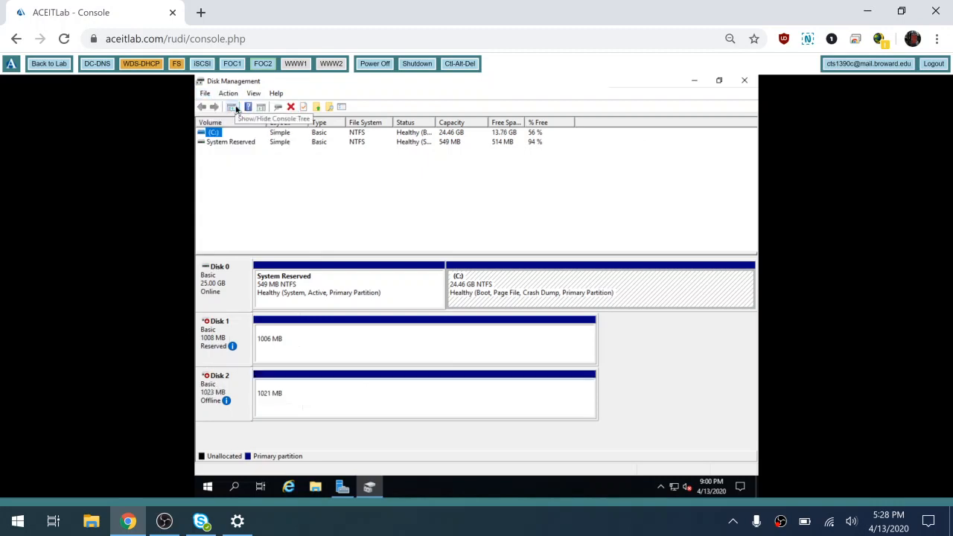
left_click(226, 93)
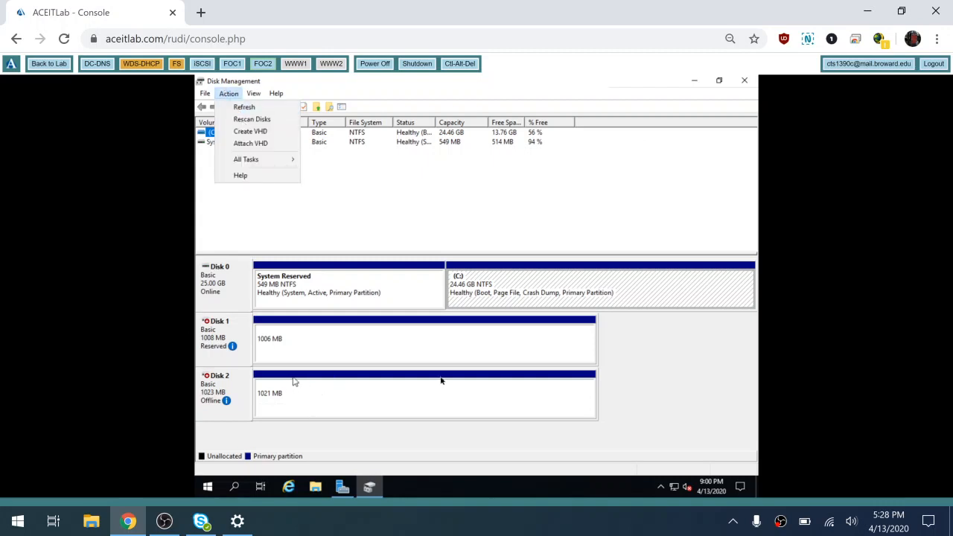
left_click(634, 371)
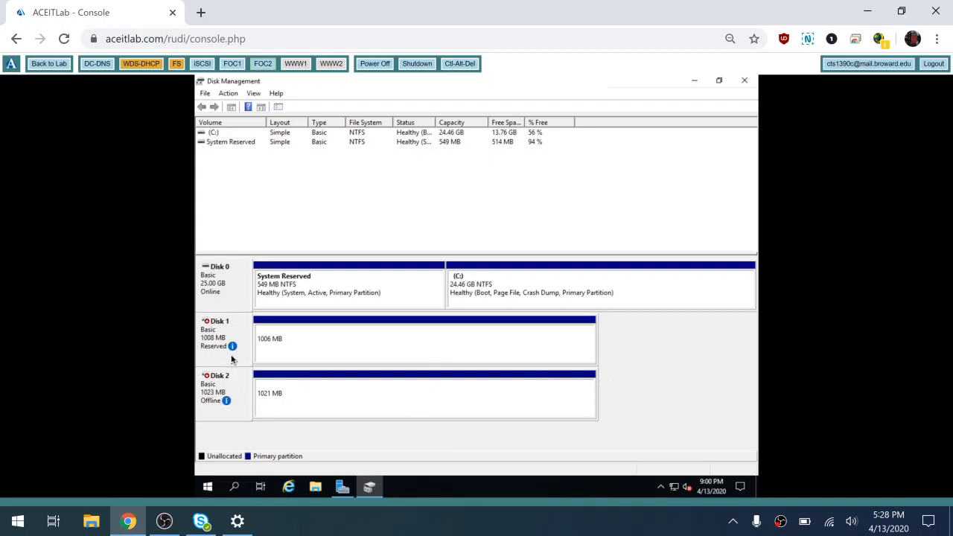
mouse_move(240, 356)
left_click(289, 402)
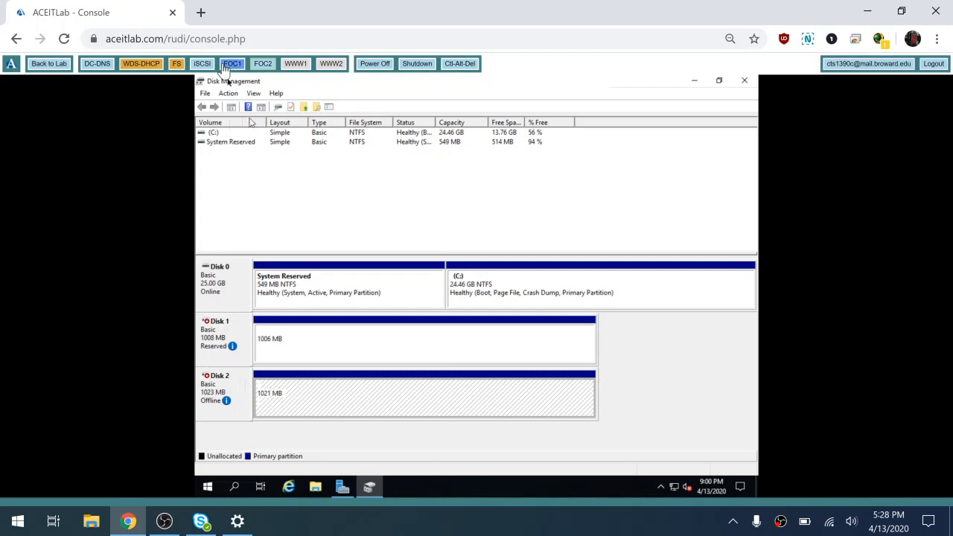
- Close Disk Management on FOC2 and FOC1, then launch Failover Cluster Manager from Tools
left_click(744, 80)
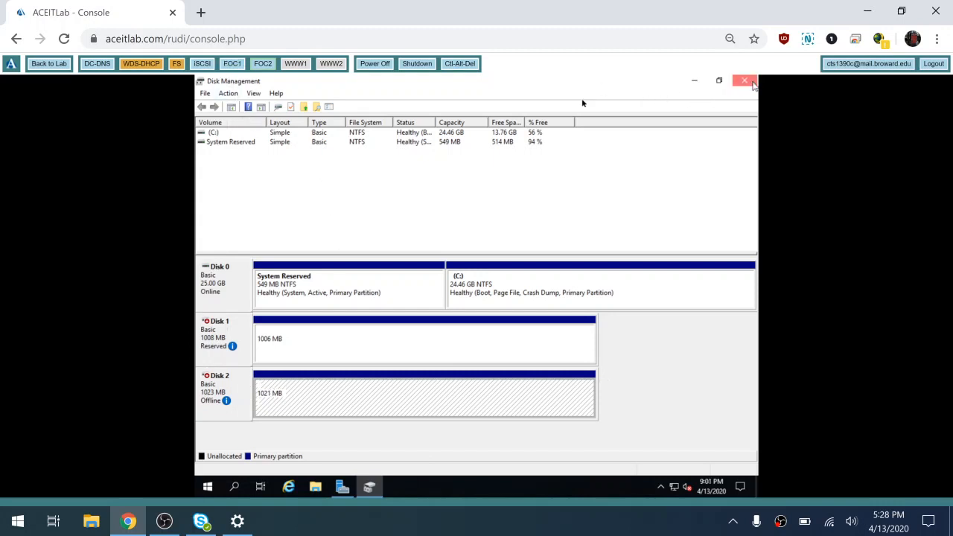
left_click(231, 64)
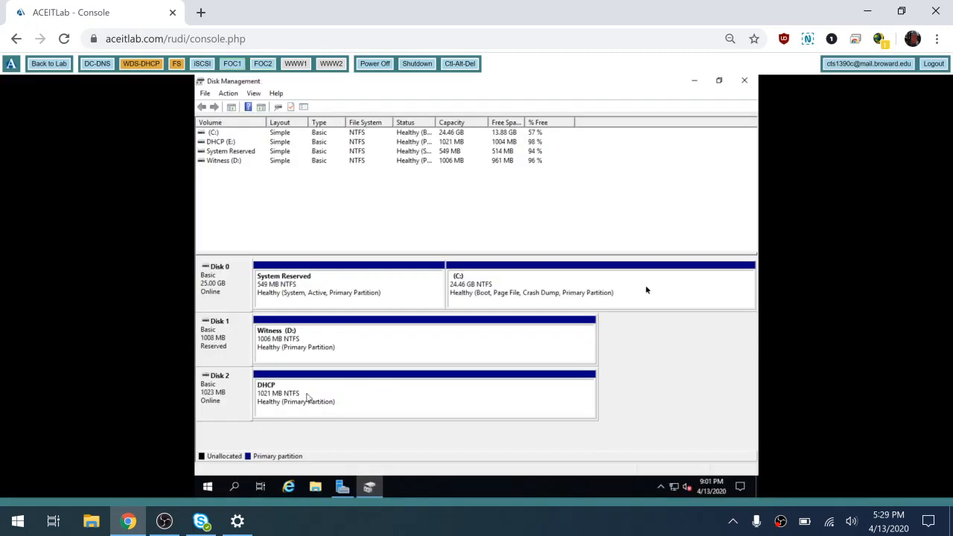
left_click(746, 81)
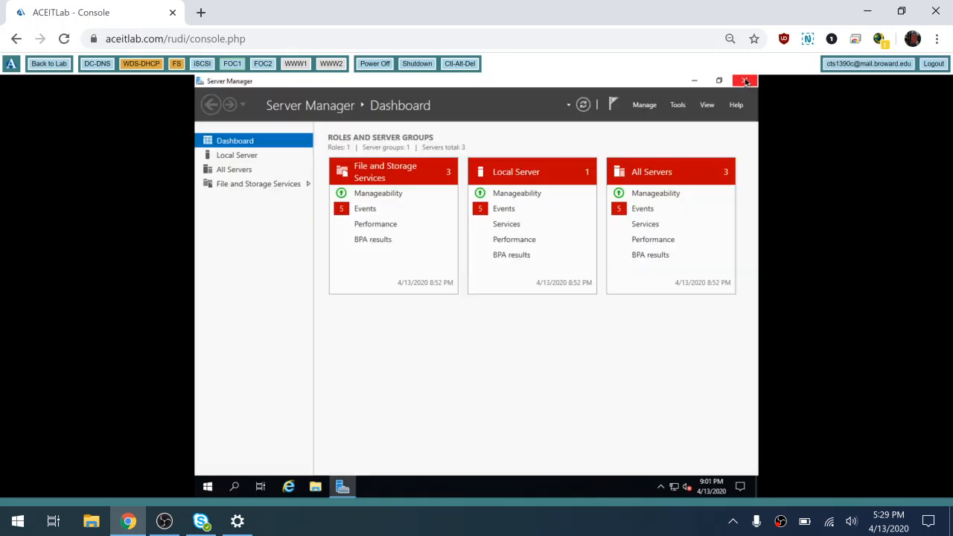
left_click(678, 106)
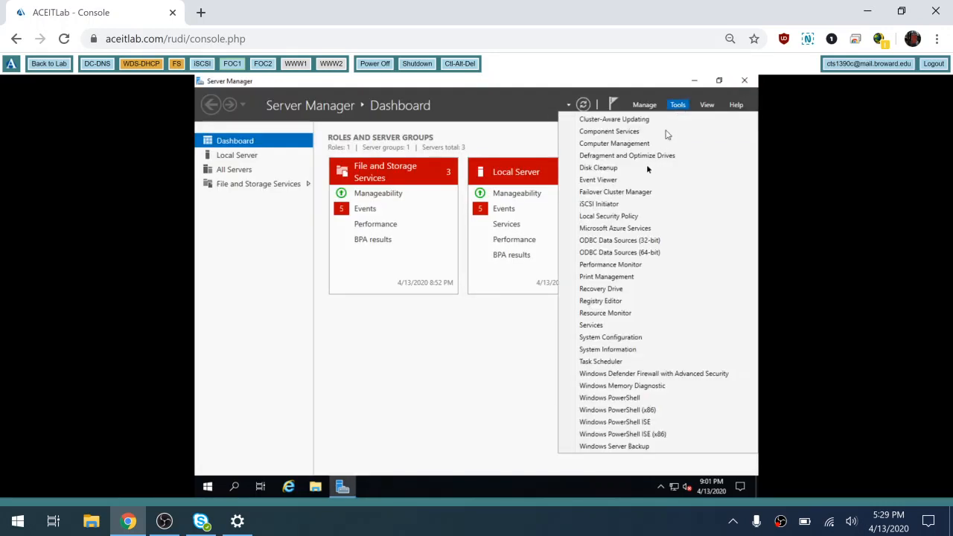
left_click(630, 194)
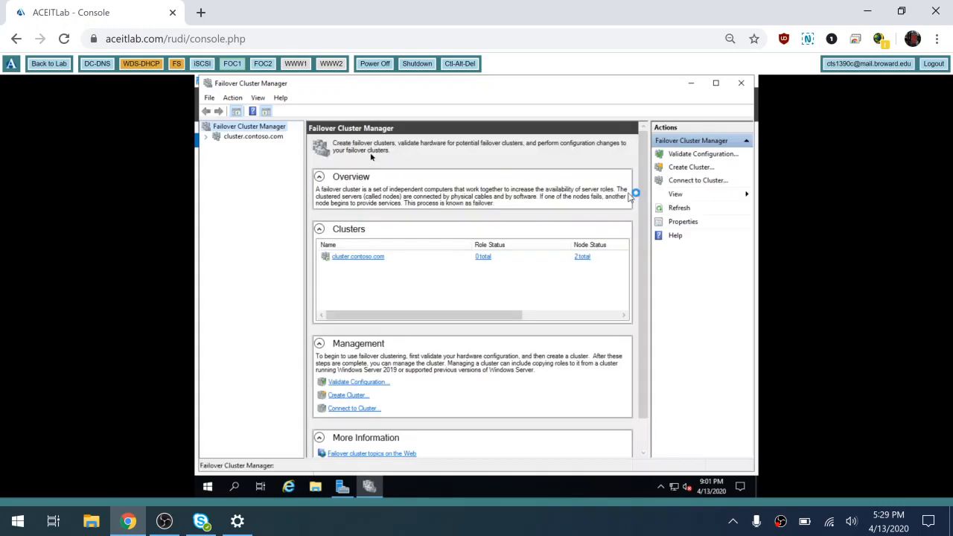
- Go to cluster.contoso.com Storage > Disks and choose Add Disk, ticking Cluster Disk 2
left_click(209, 138)
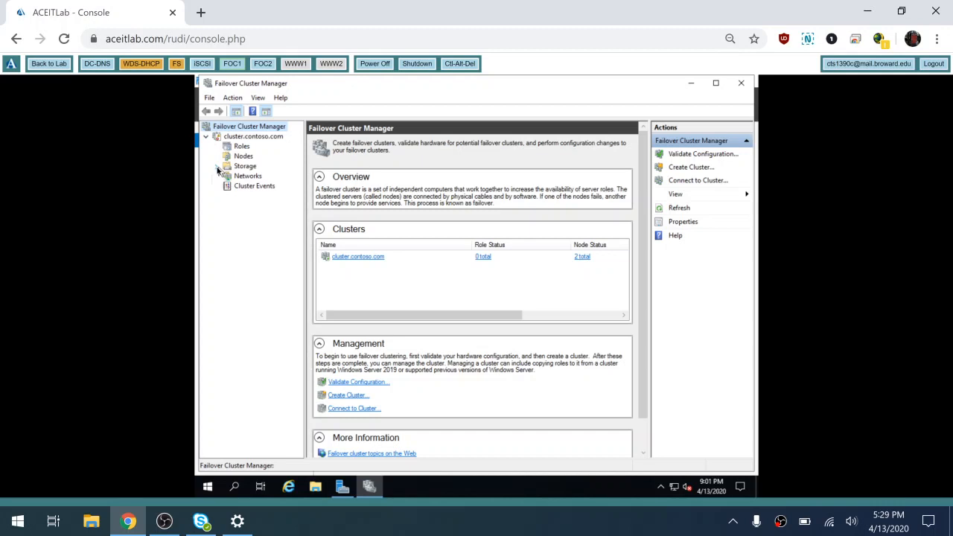
left_click(216, 167)
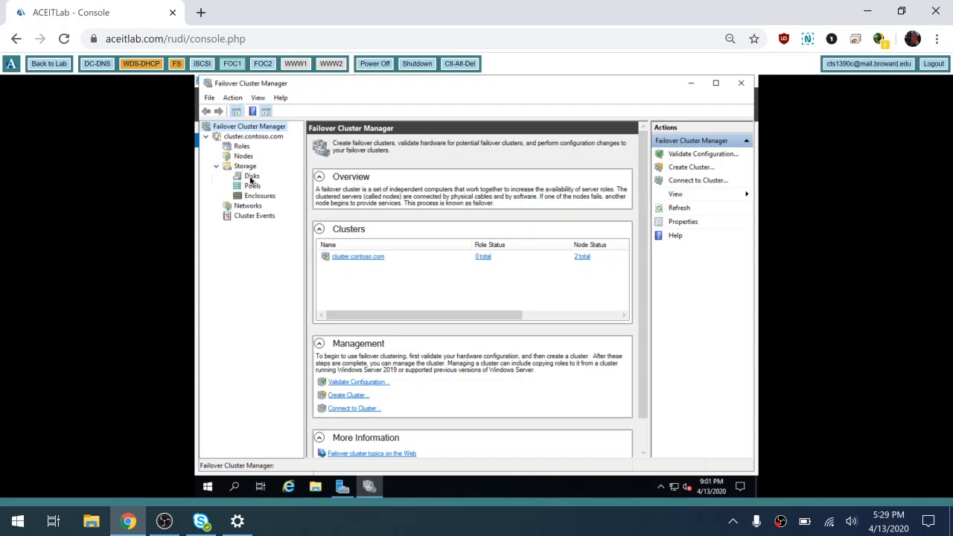
left_click(251, 177)
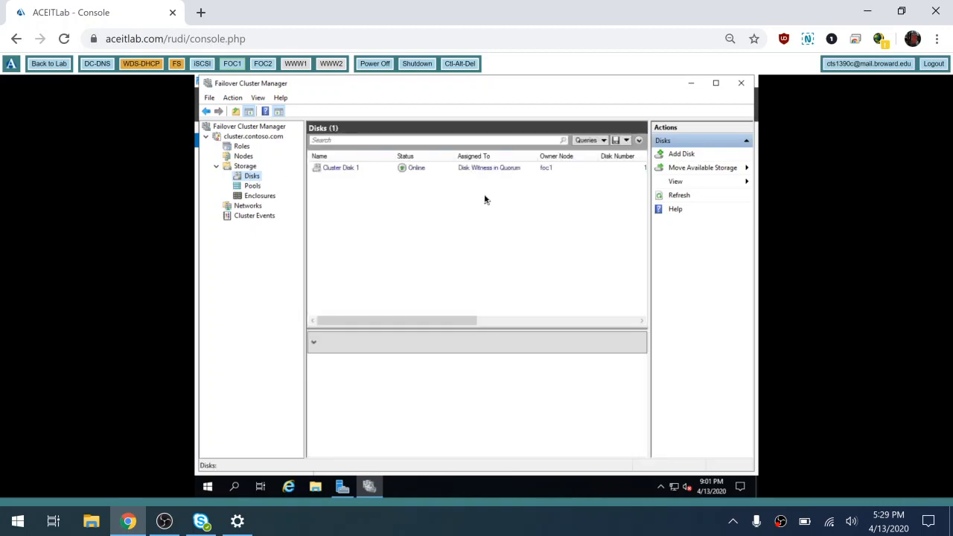
left_click(679, 155)
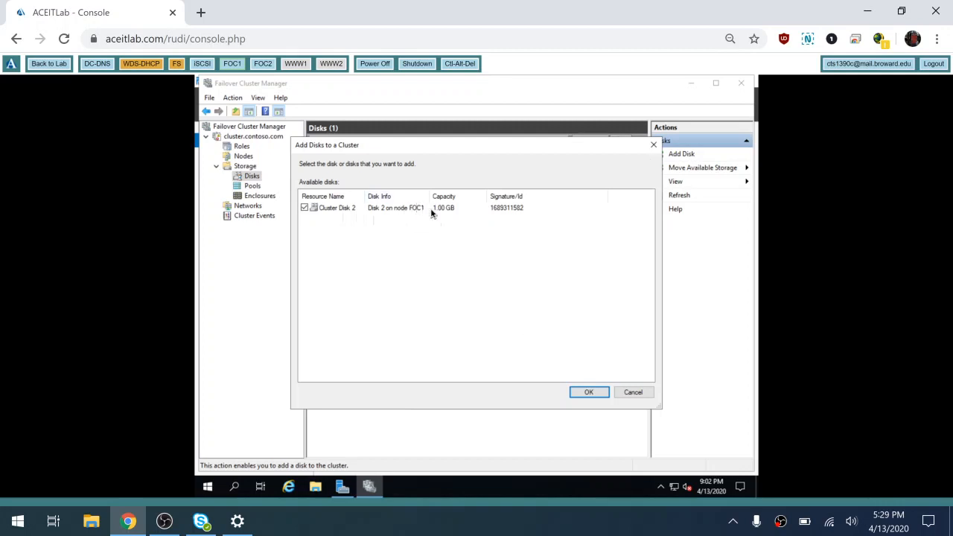
- Confirm adding the 1.00 GB Cluster Disk 2 as online Available Storage, then close the console
left_click(596, 395)
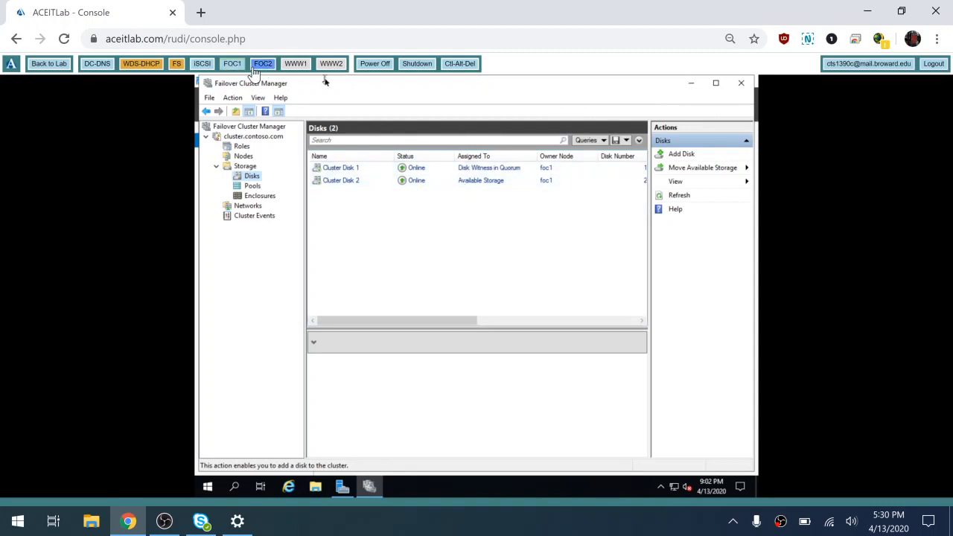
left_click(743, 85)
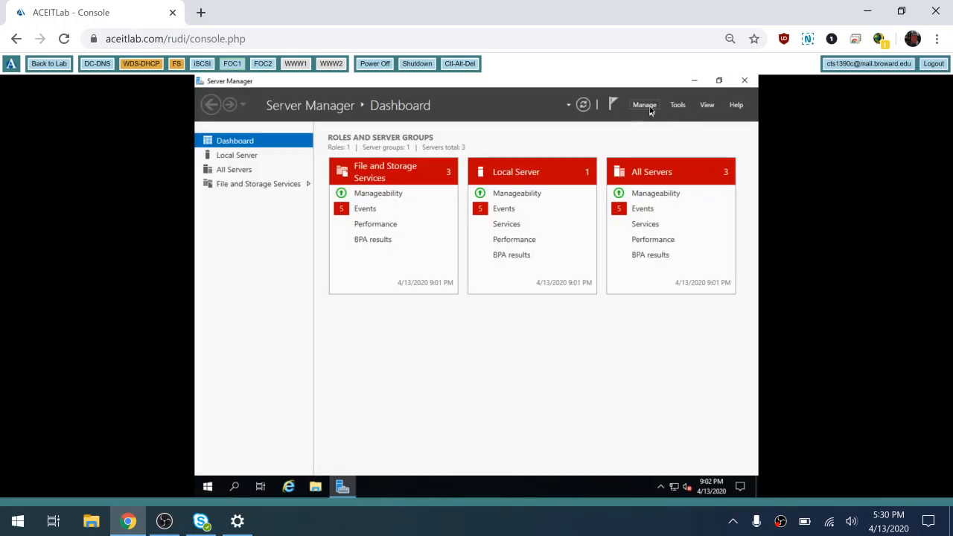
- Search the contoso directory for 'foc' and add foc2 to the managed server pool
left_click(645, 105)
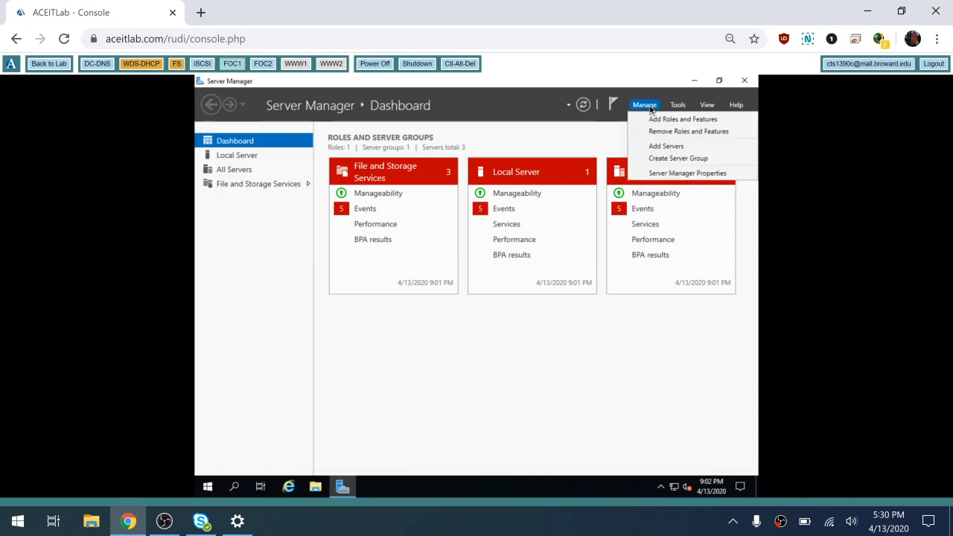
left_click(664, 152)
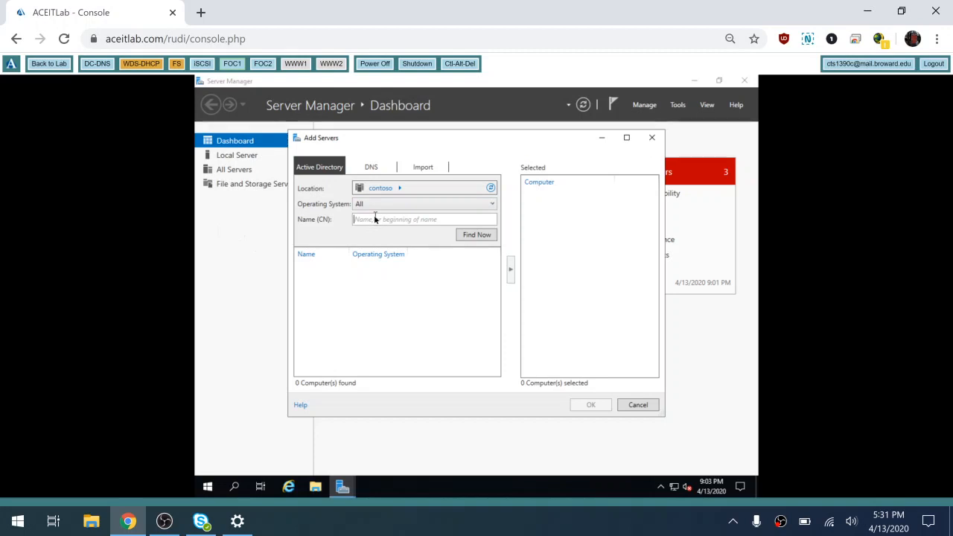
type("foc2")
left_click(474, 236)
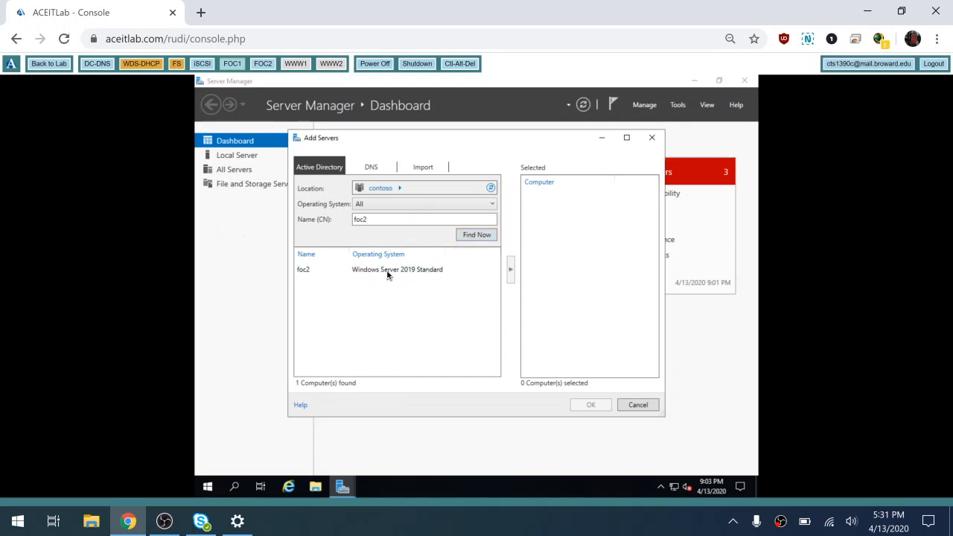
left_click(386, 273)
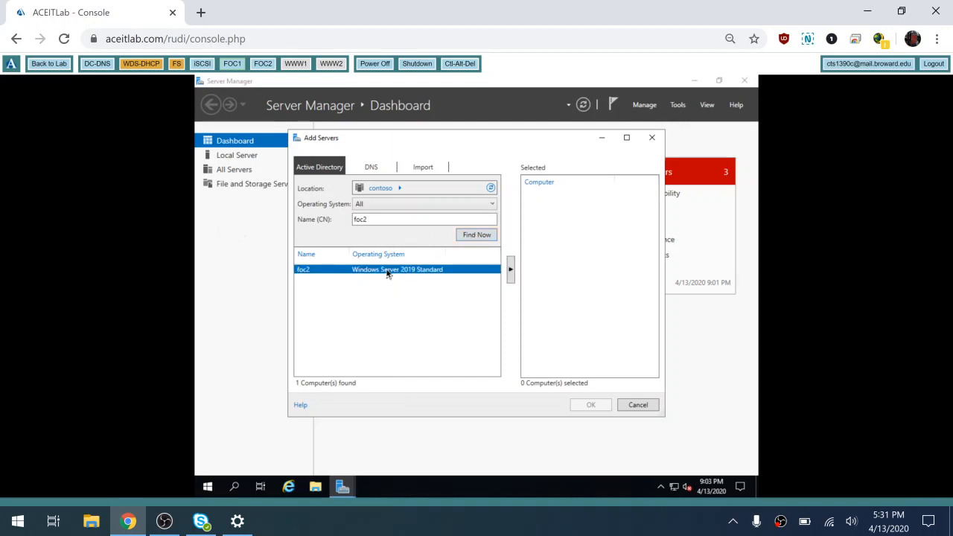
left_click(511, 273)
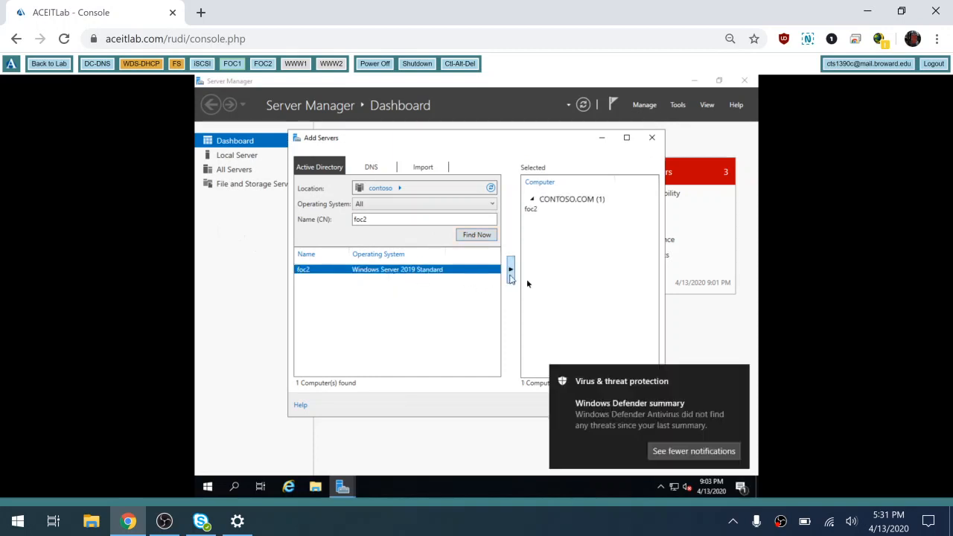
mouse_move(742, 377)
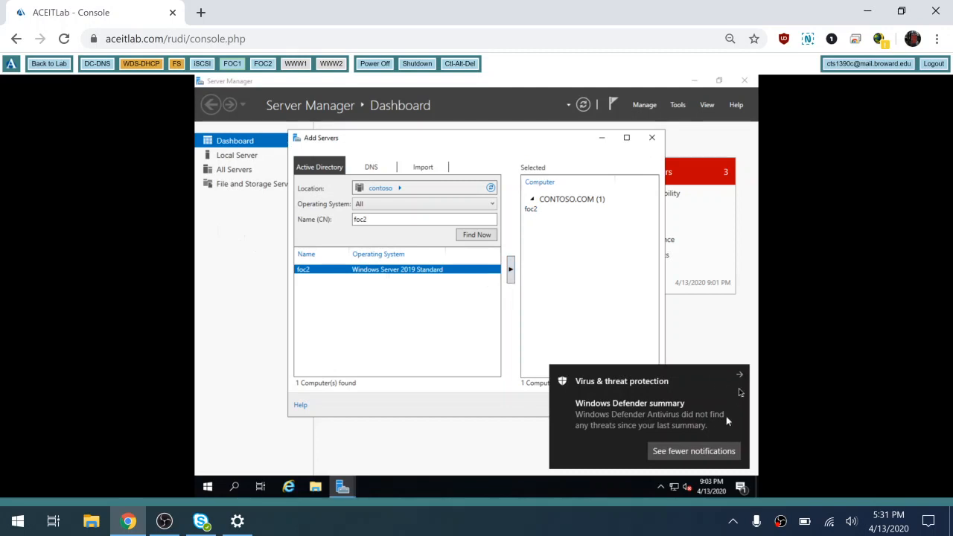
left_click(742, 378)
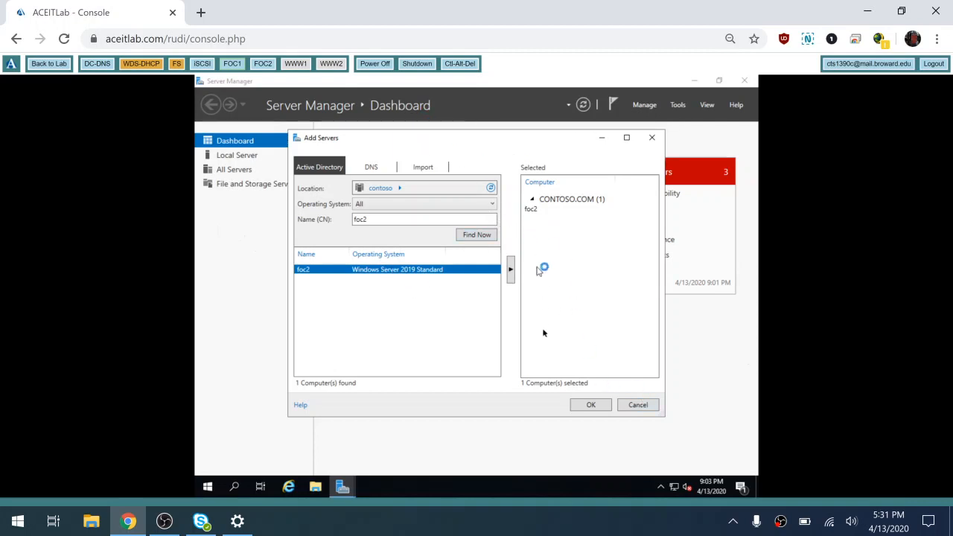
left_click(590, 405)
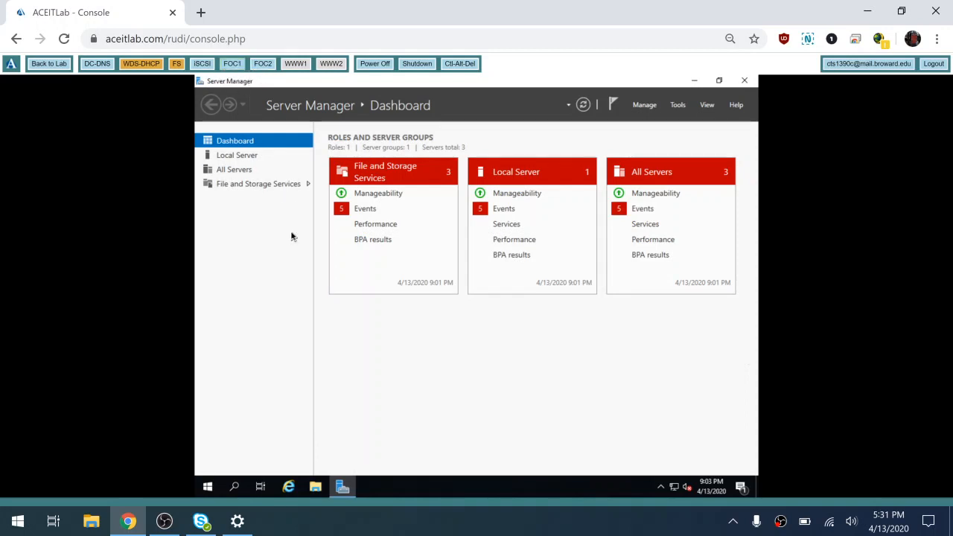
- Create the 'Cluster Members' server group containing cluster, foc1 and foc2 from the pool
left_click(645, 106)
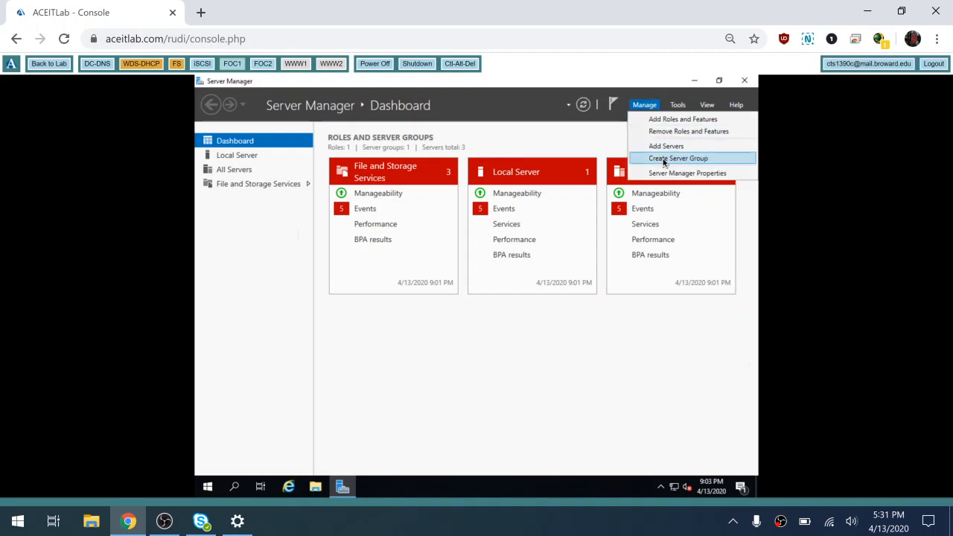
left_click(664, 161)
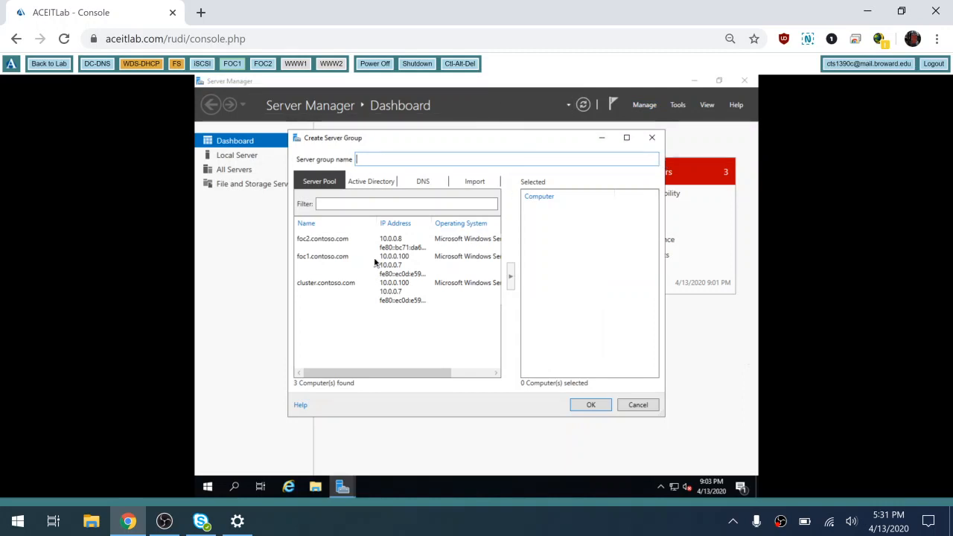
left_click(330, 284)
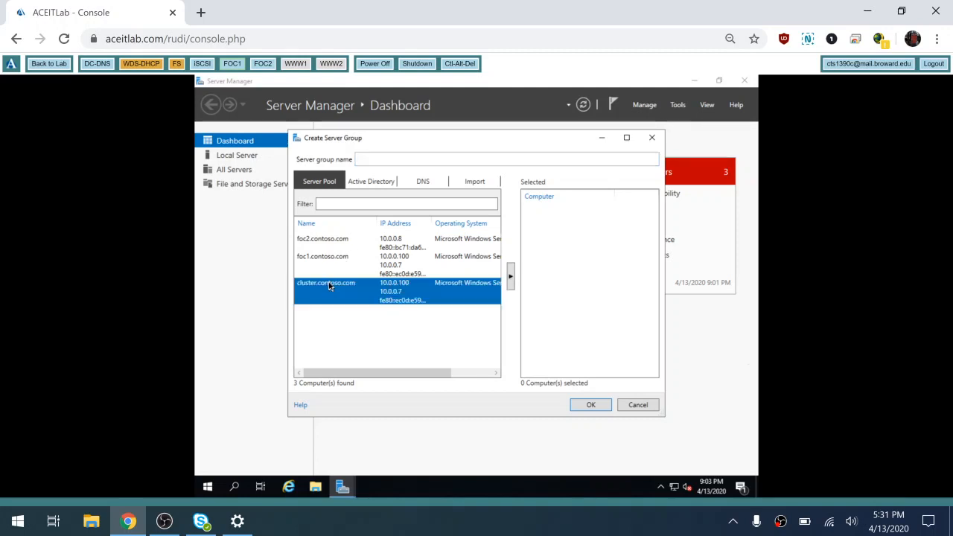
left_click(340, 239, "shift")
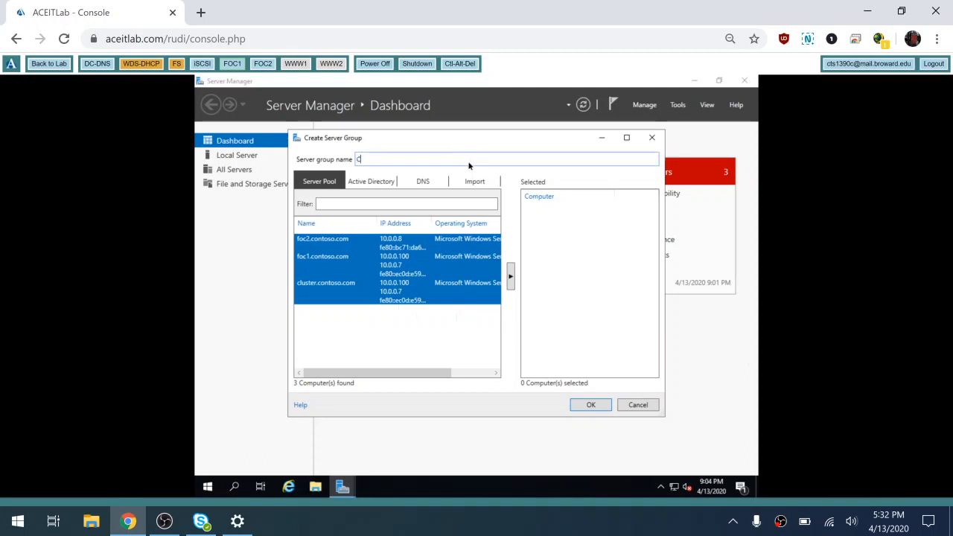
type("luste")
key("BackSpace")
type("ter")
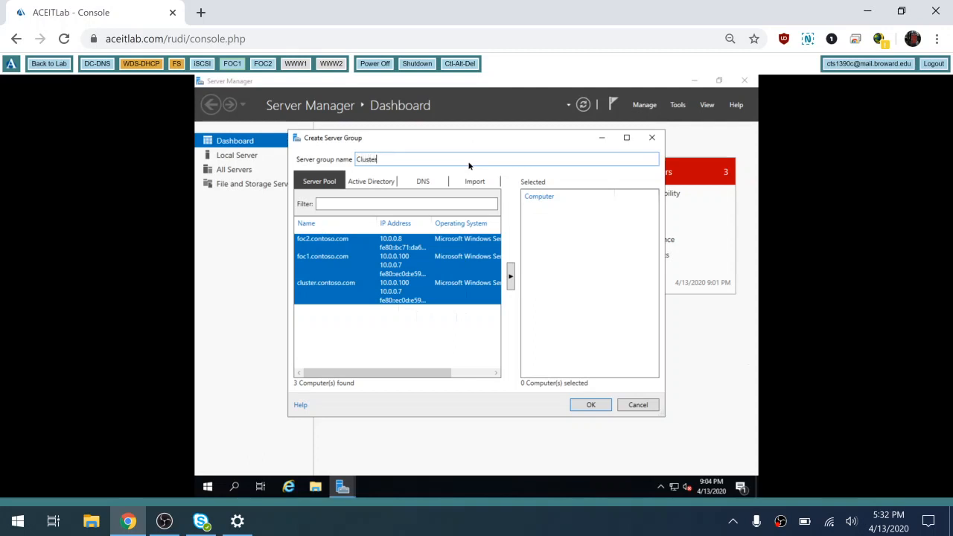
type(" Members")
left_click(512, 278)
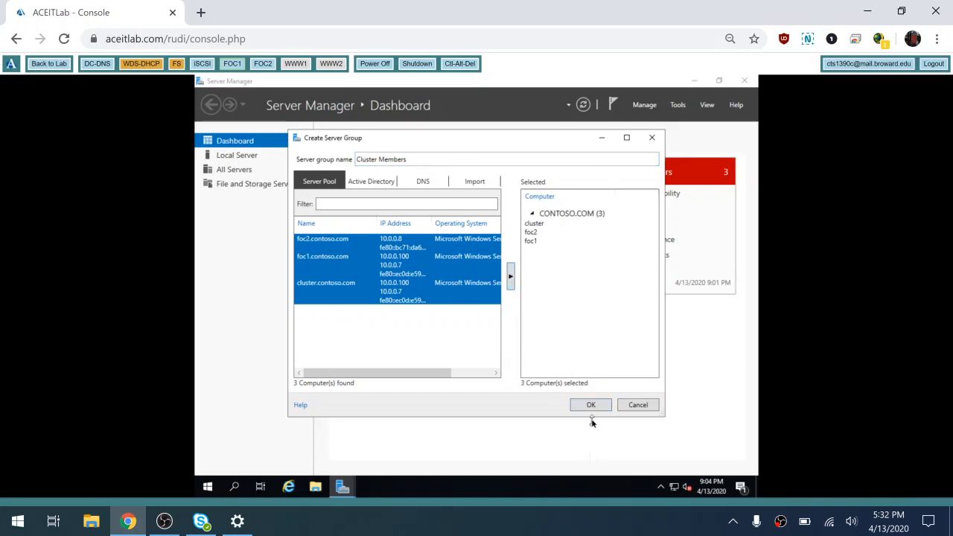
left_click(588, 405)
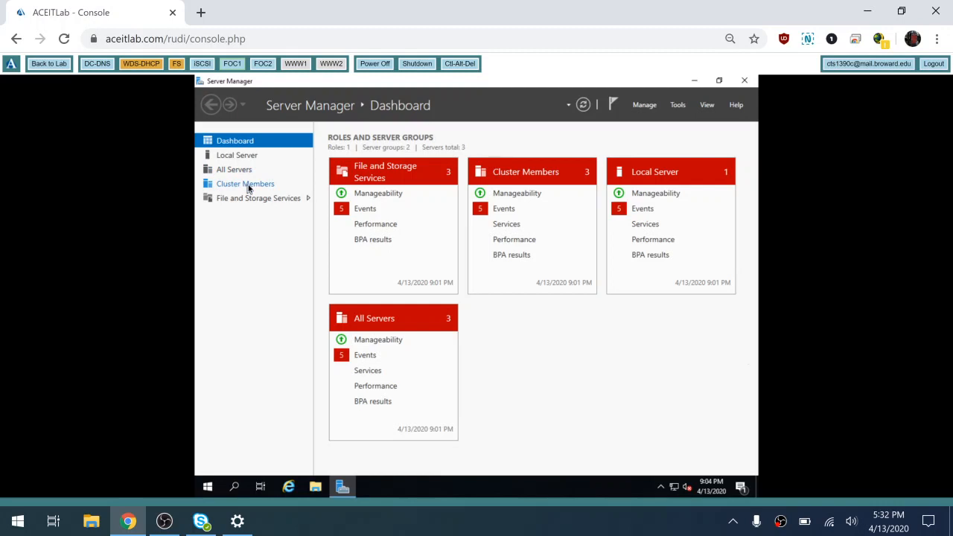
- Open the Cluster Members group page, reconnect the FOC1 session, and launch Add Roles and Features
left_click(249, 189)
right_click(250, 189)
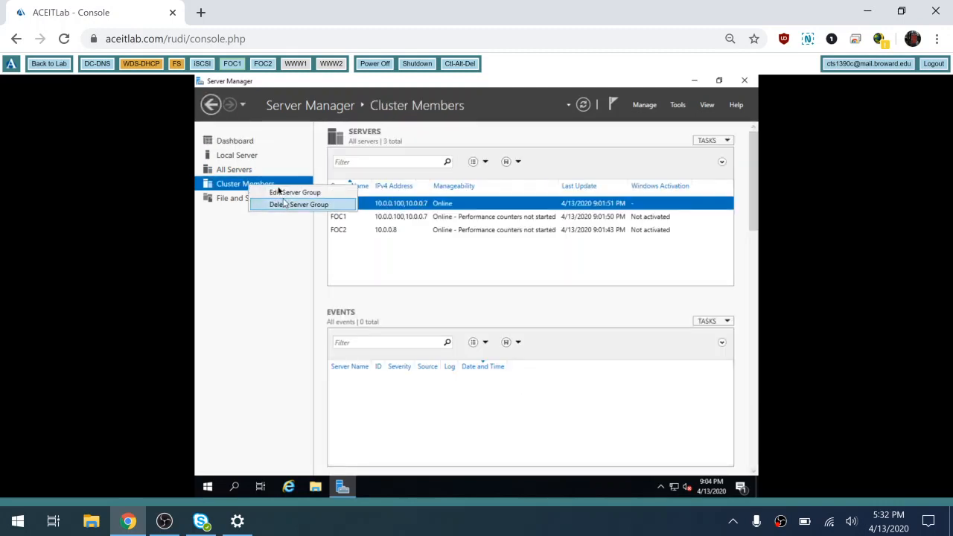
left_click(221, 289)
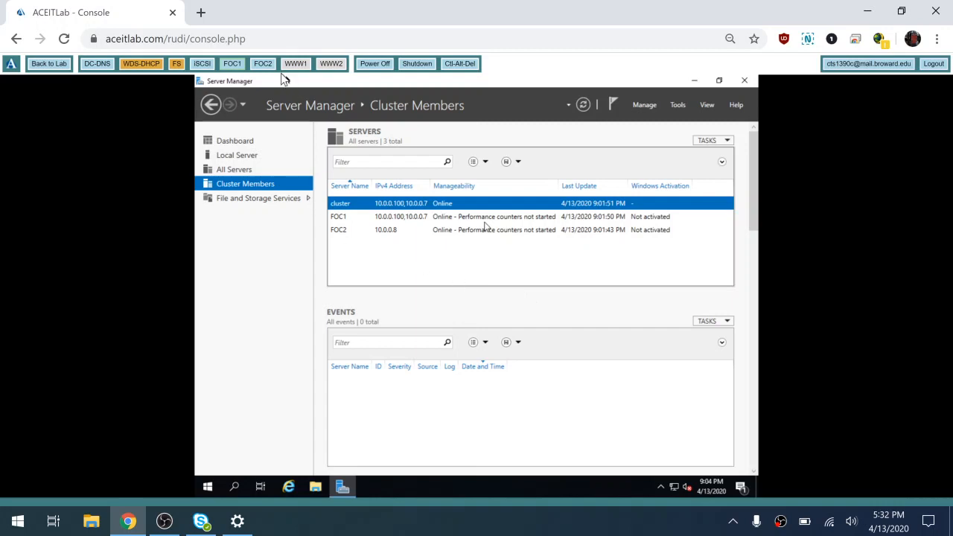
left_click(232, 63)
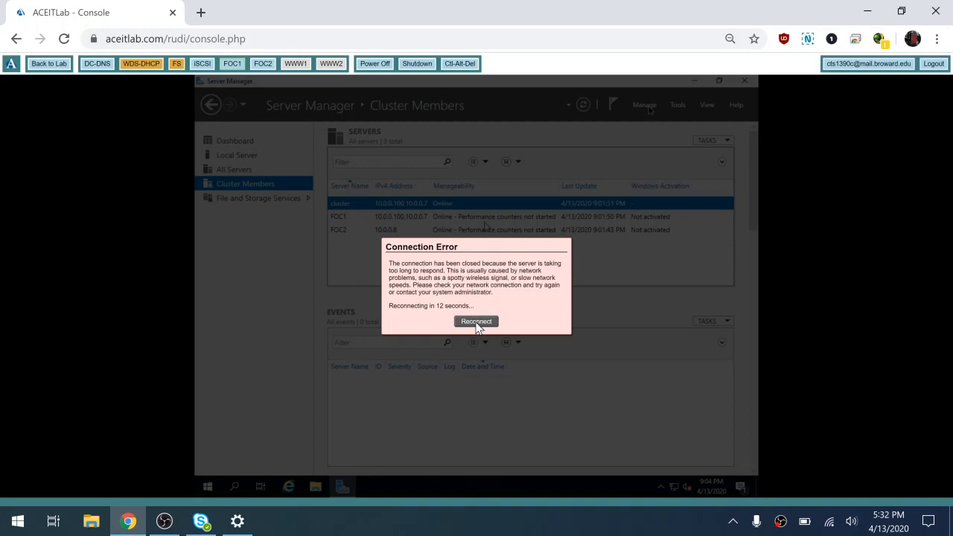
left_click(477, 322)
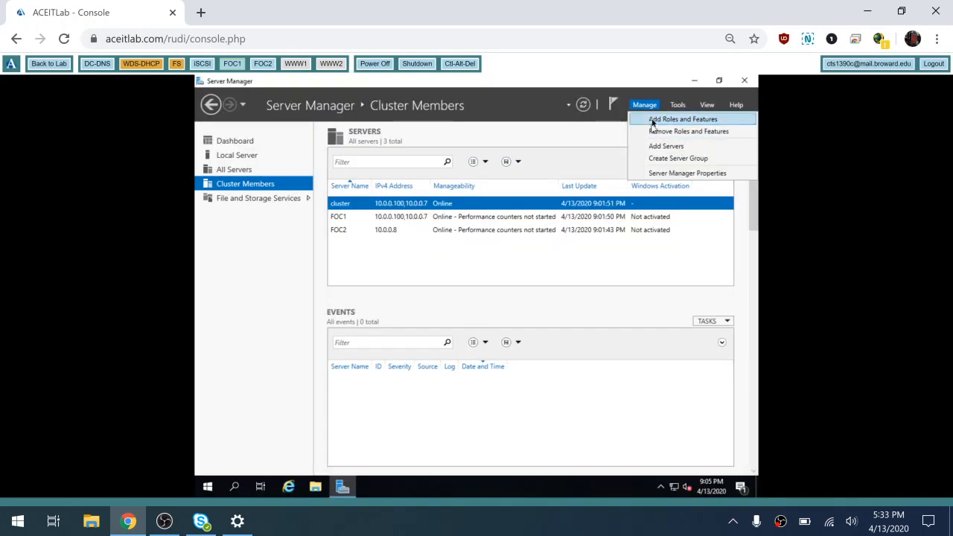
left_click(653, 121)
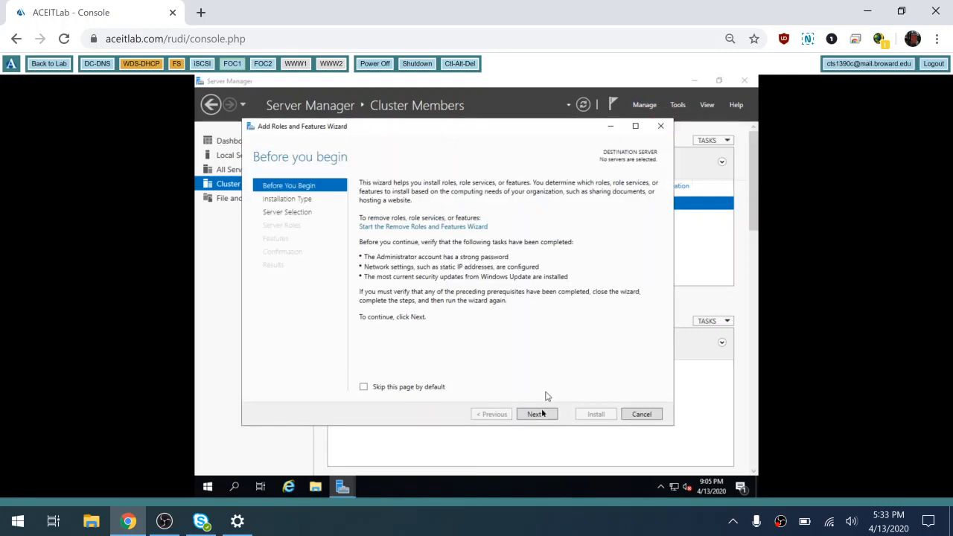
- Choose role-based installation with foc1.contoso.com as the destination and advance to server roles
left_click(537, 416)
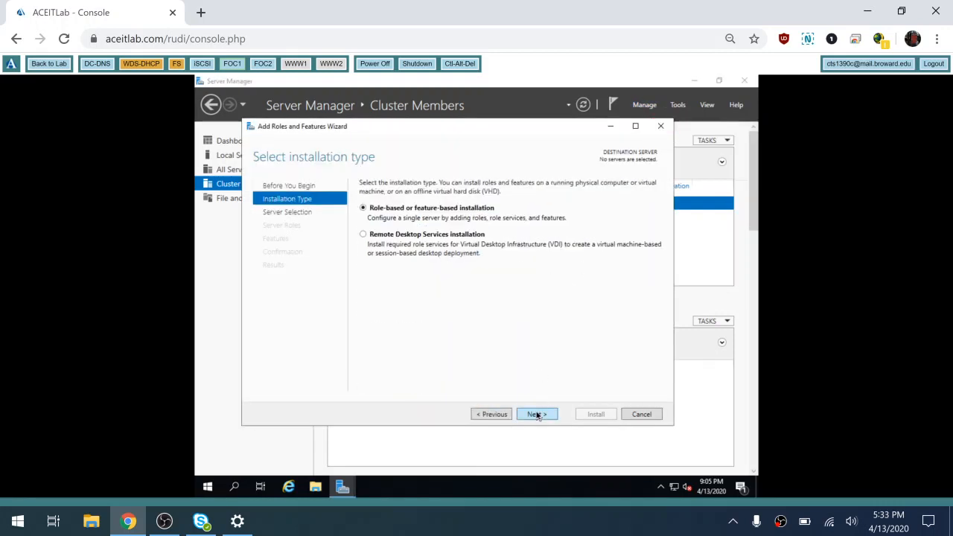
left_click(537, 416)
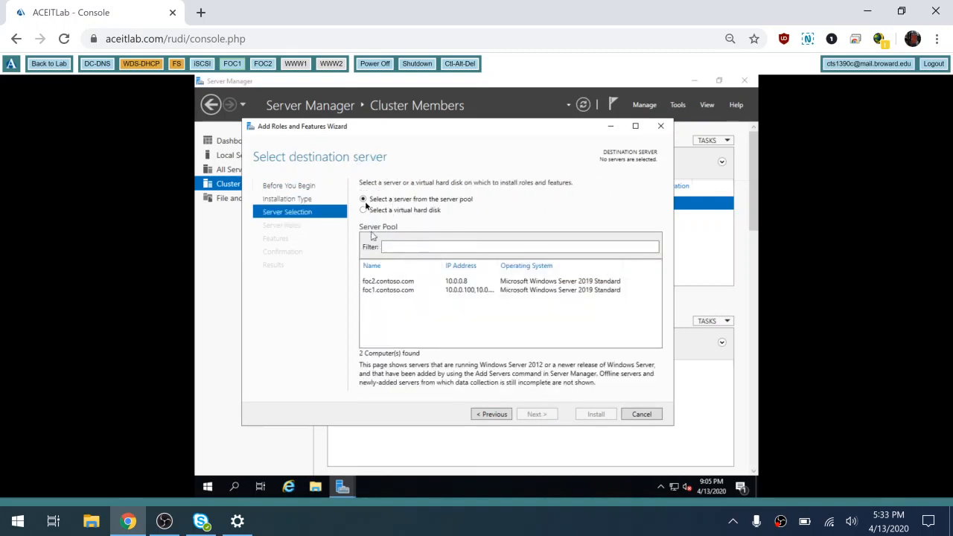
left_click(388, 292)
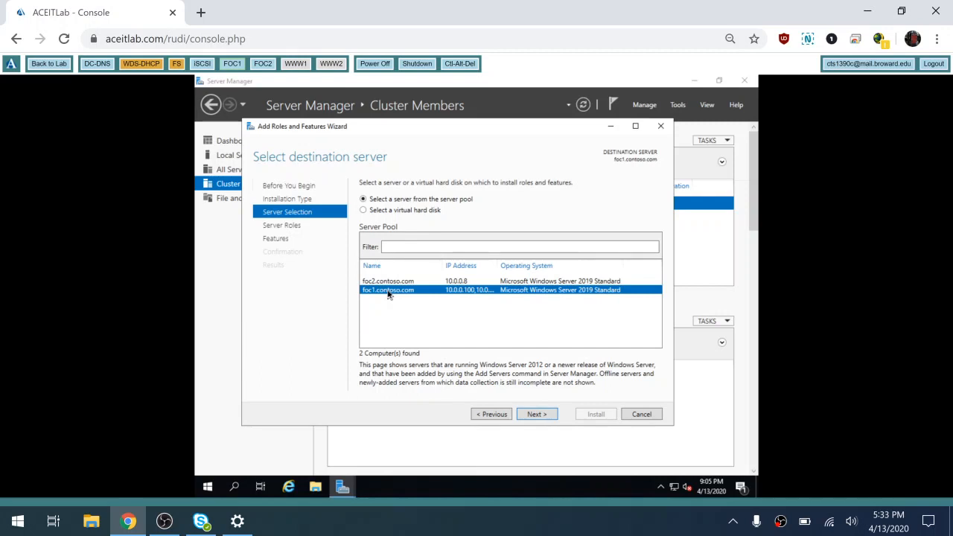
left_click(534, 416)
left_click(536, 415)
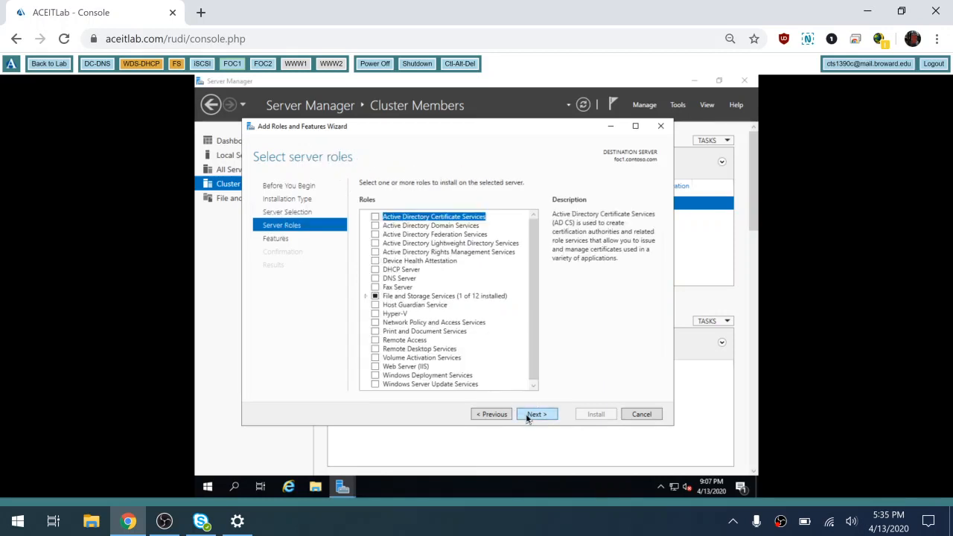
- Select DHCP Server with its management tools, allow automatic restart, and install on foc1
left_click(376, 272)
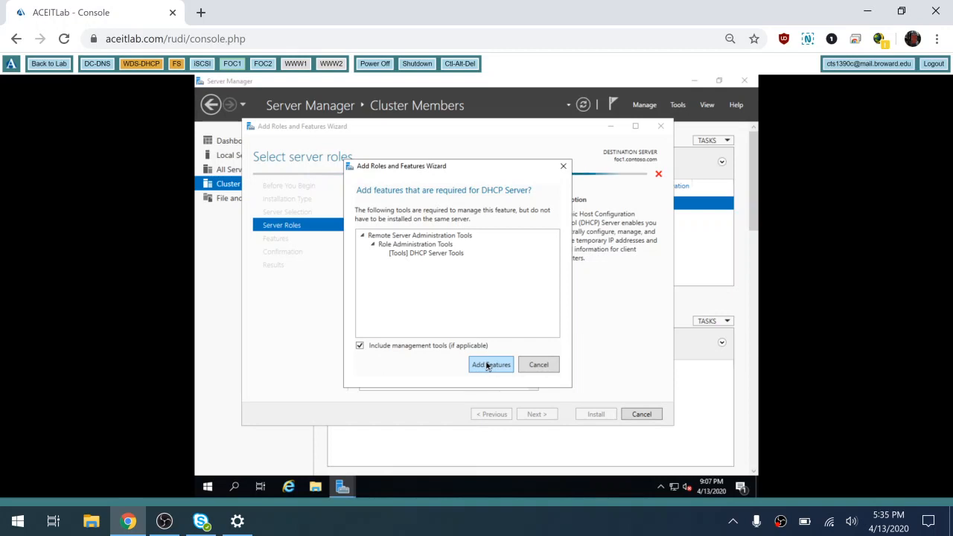
left_click(488, 366)
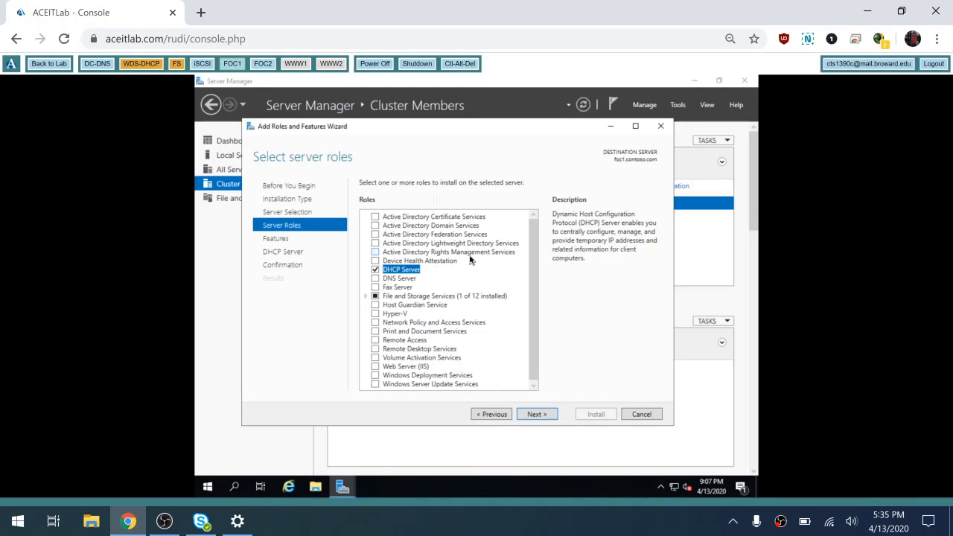
left_click(537, 415)
left_click(537, 415)
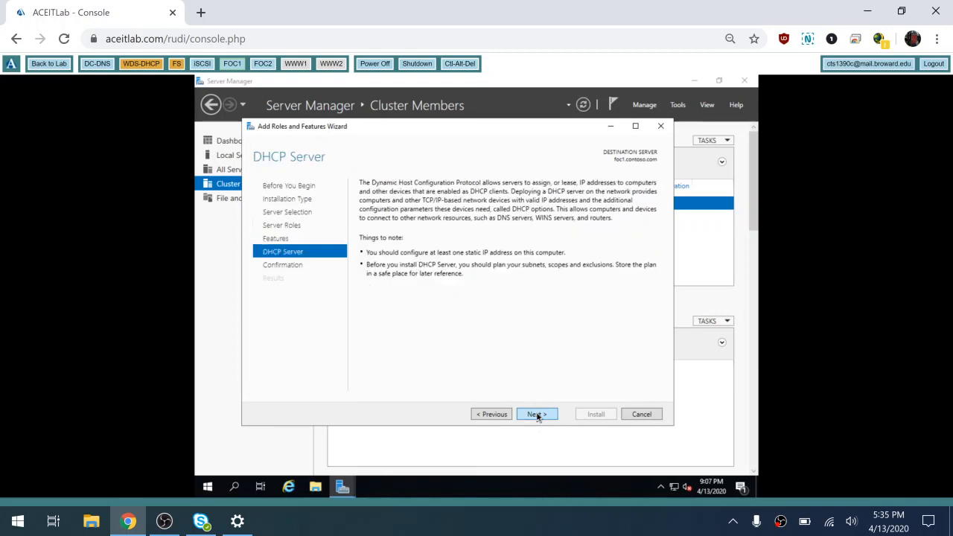
left_click(537, 415)
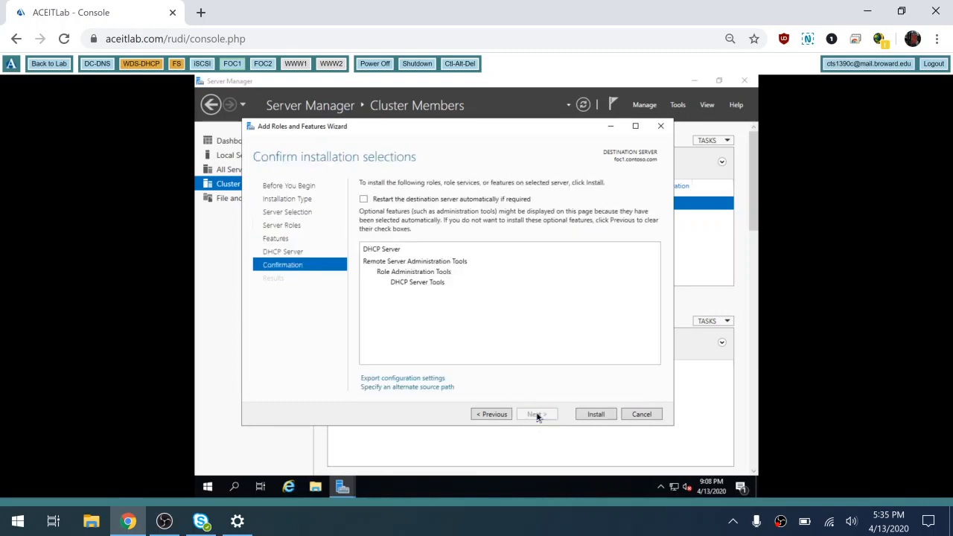
left_click(438, 199)
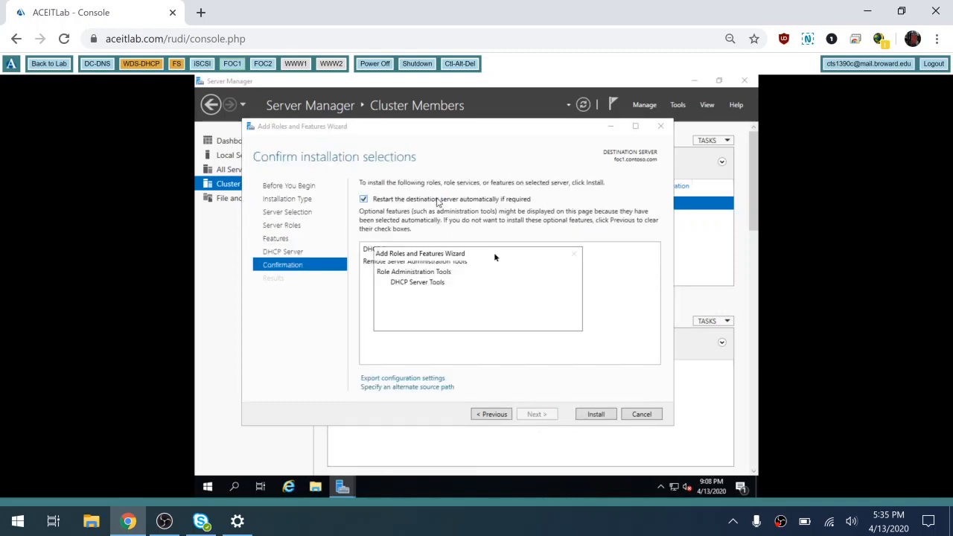
left_click(508, 320)
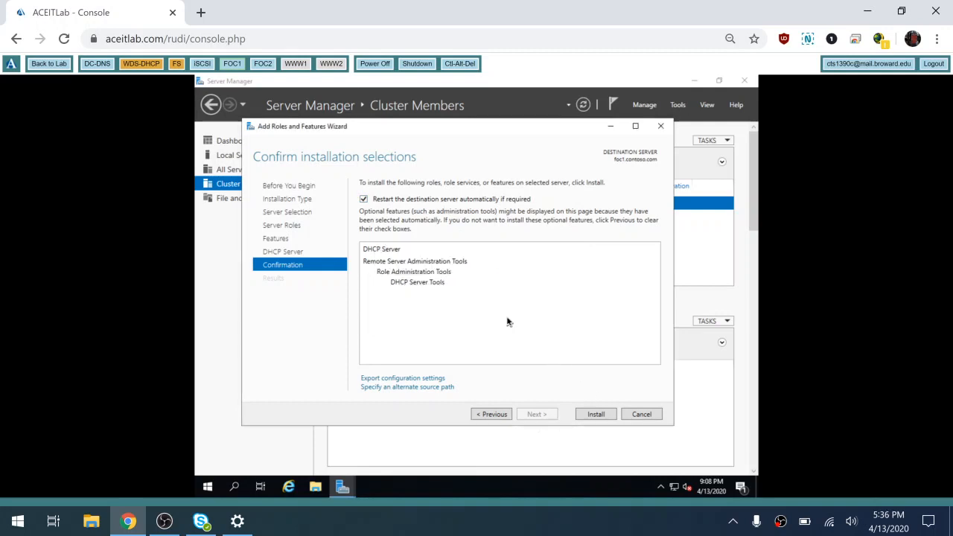
left_click(594, 414)
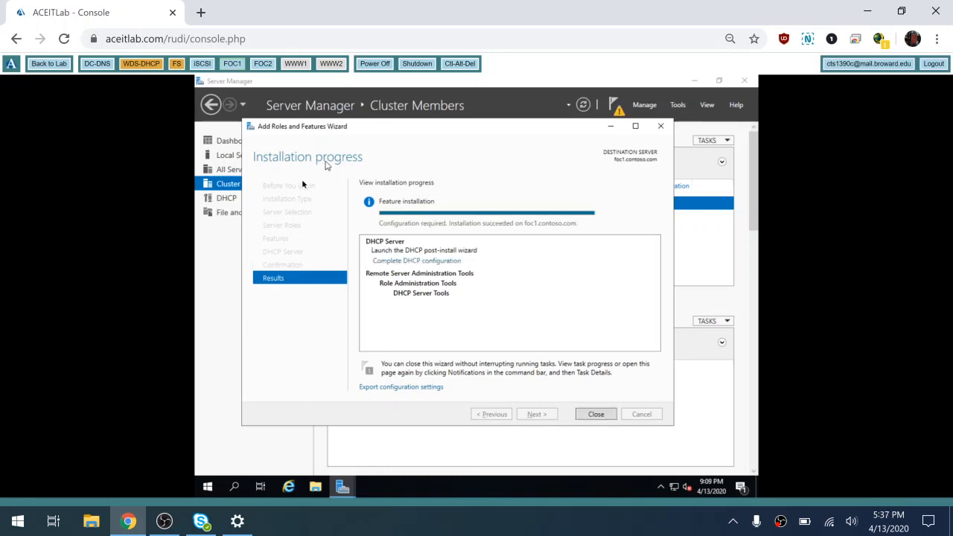
- Run DHCP post-install configuration with administrator credentials, committing security groups and AD authorization
left_click(414, 263)
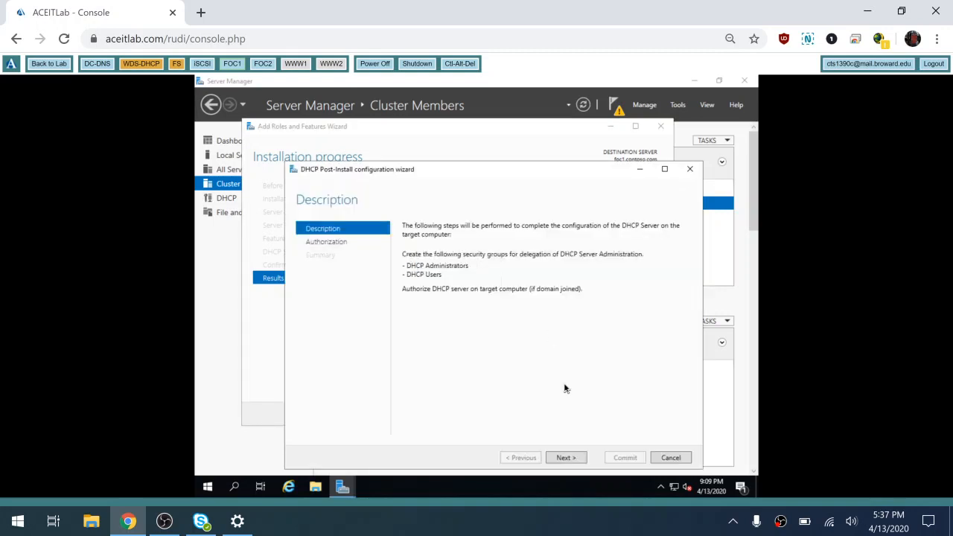
left_click(563, 458)
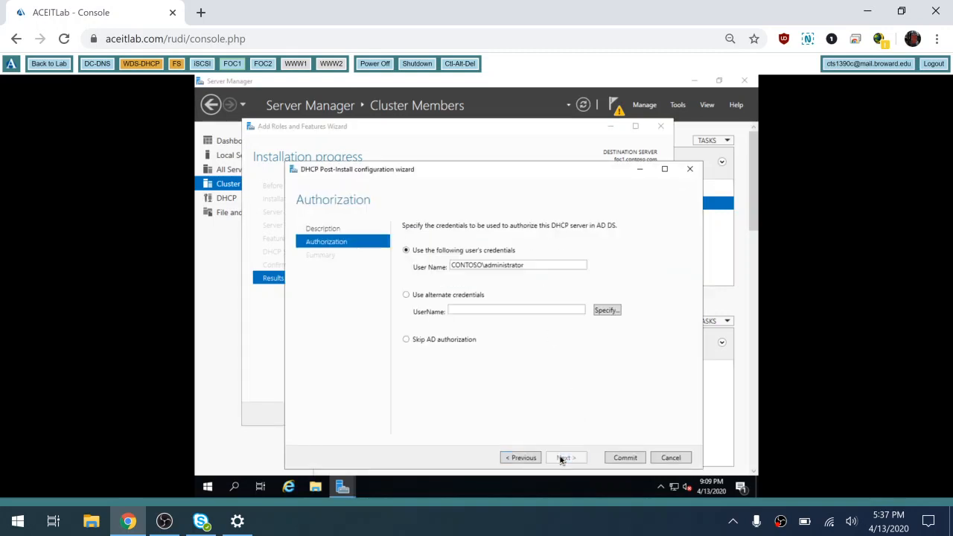
left_click(625, 458)
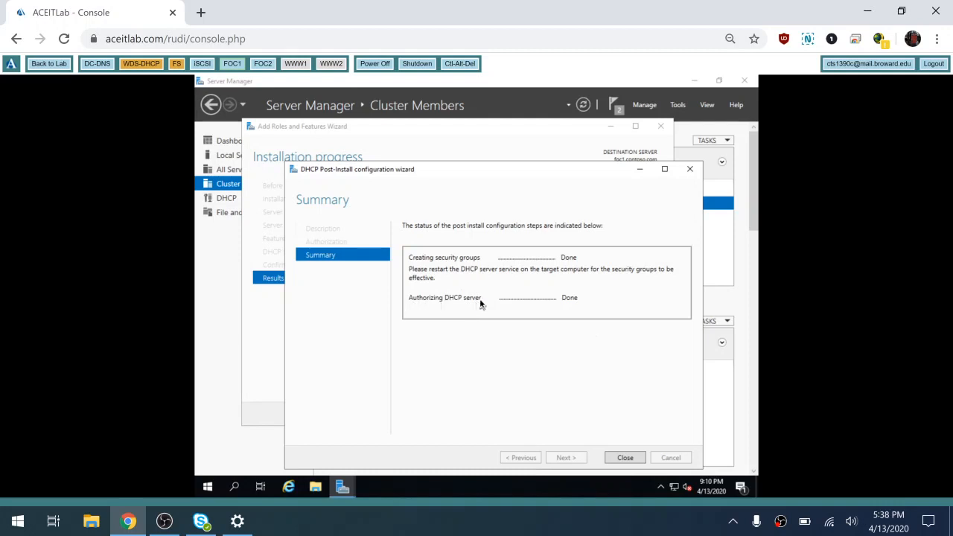
left_click(625, 459)
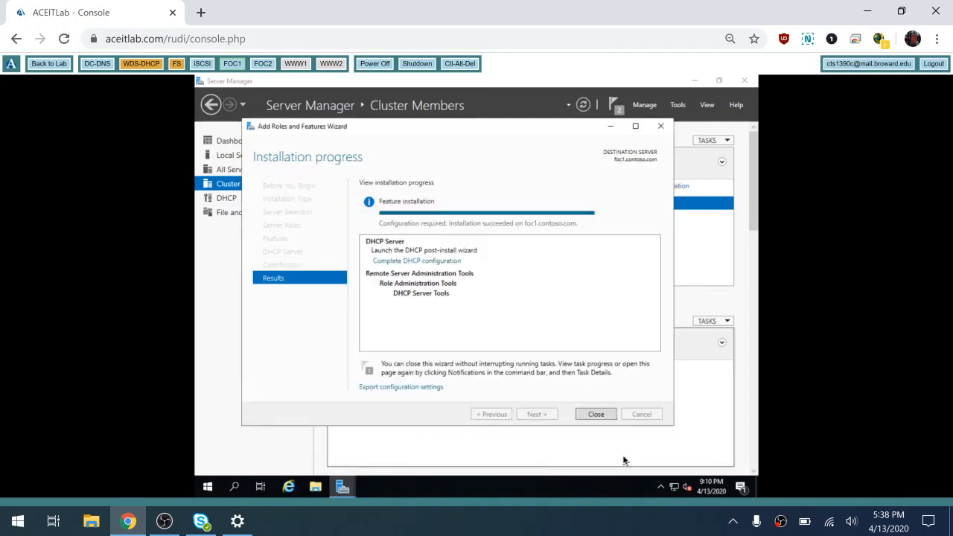
- Close the finished installation and start a new role-based Add Roles and Features run
left_click(596, 415)
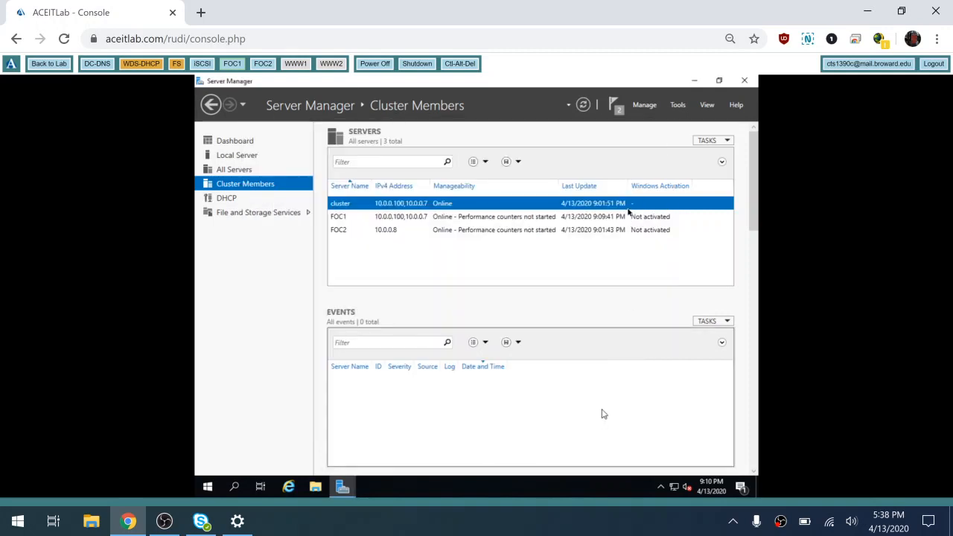
left_click(641, 109)
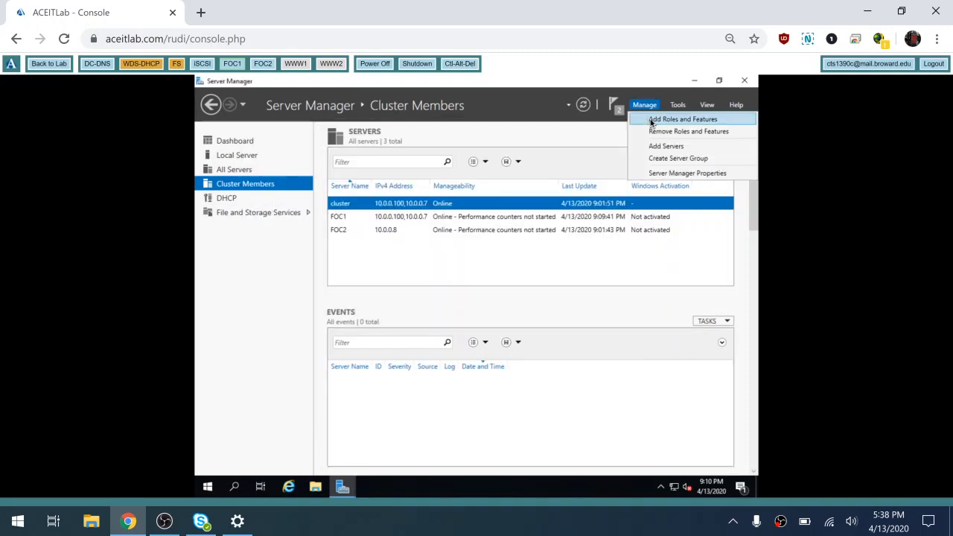
left_click(652, 120)
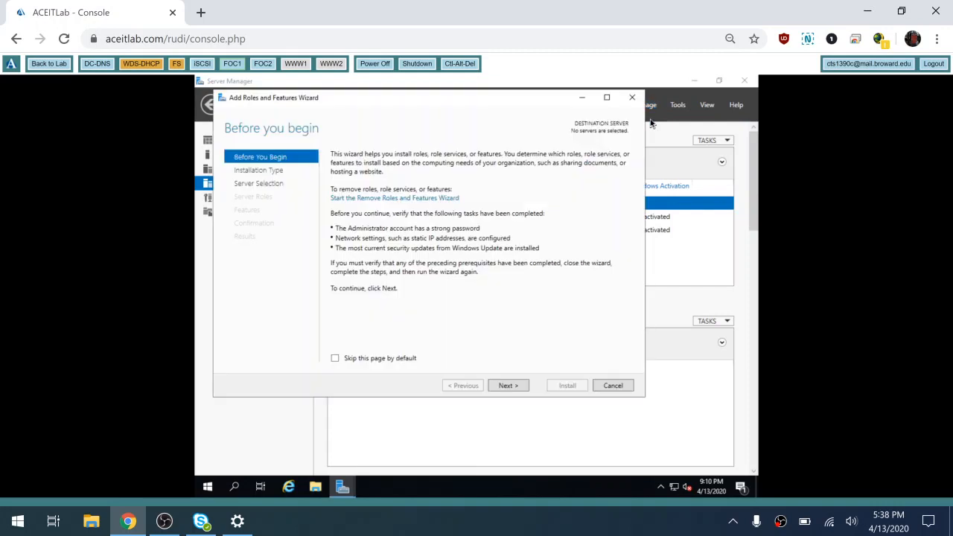
left_click(503, 387)
left_click(503, 386)
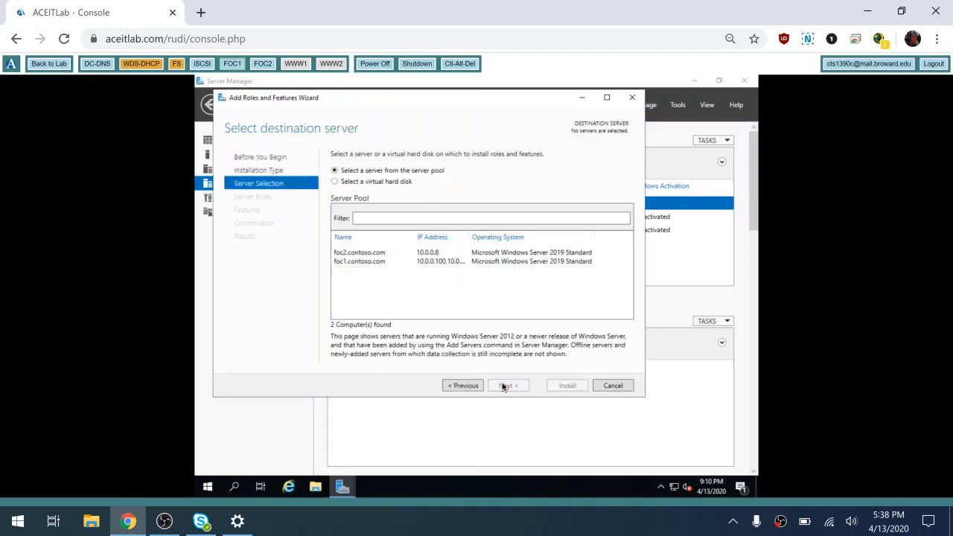
- Target foc2.contoso.com and select DHCP Server with its required management tools
left_click(358, 254)
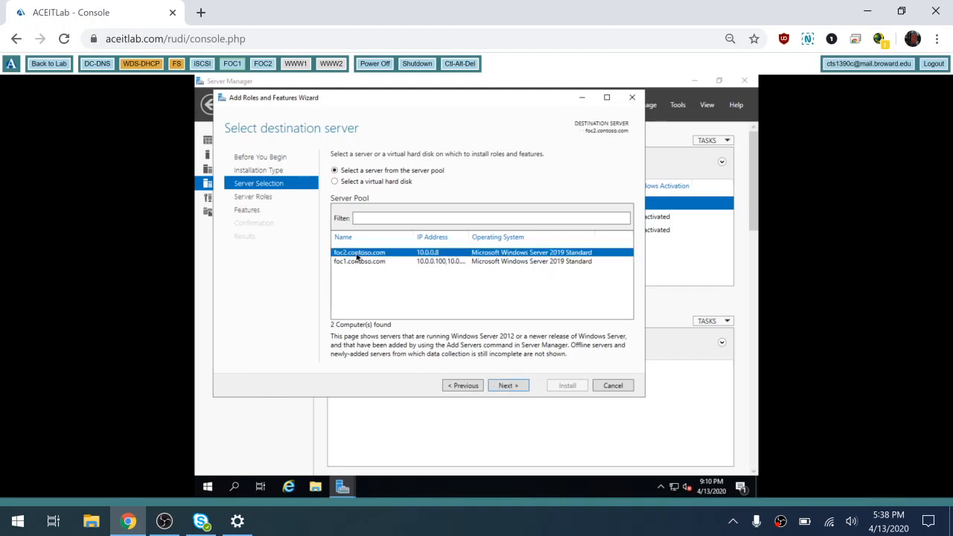
left_click(507, 386)
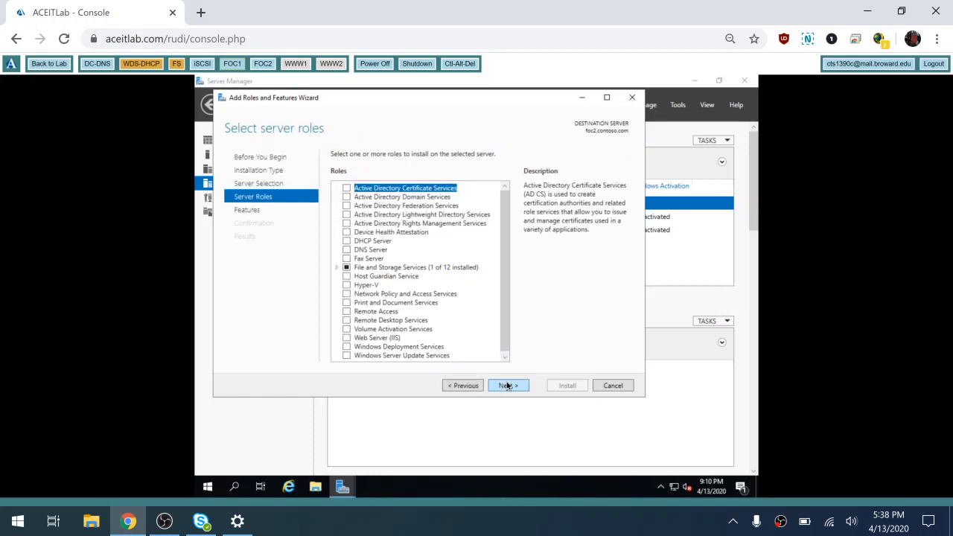
left_click(347, 241)
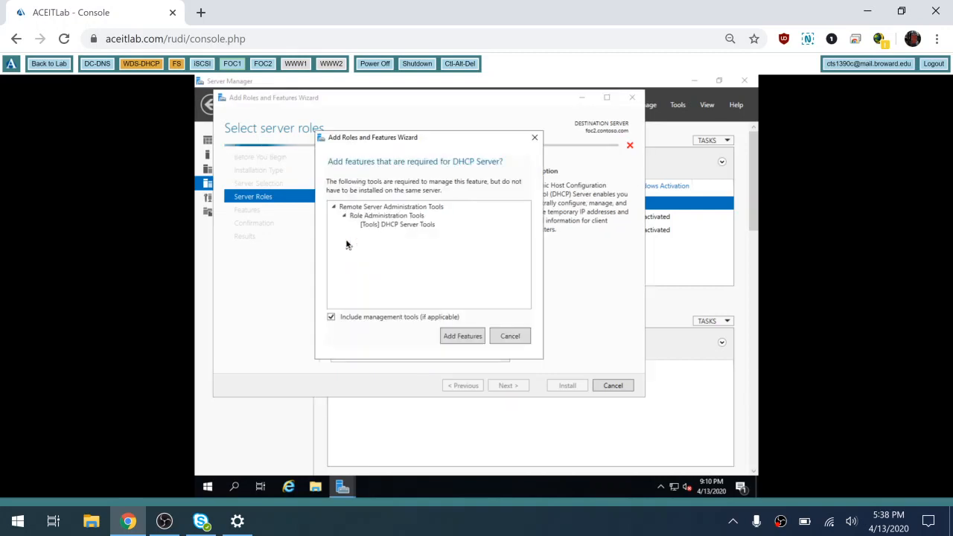
left_click(463, 336)
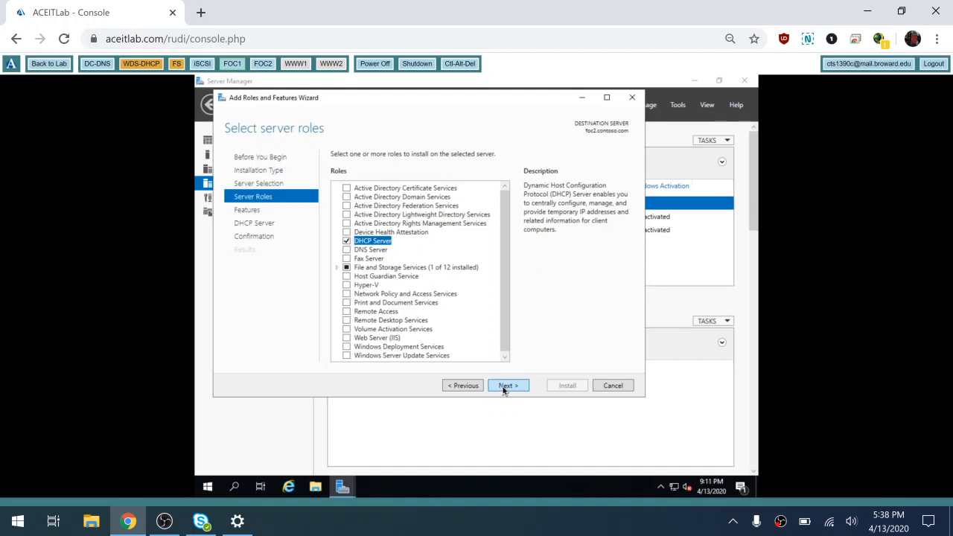
- Install the DHCP Server role and its tools on foc2.contoso.com with automatic restart enabled
left_click(506, 386)
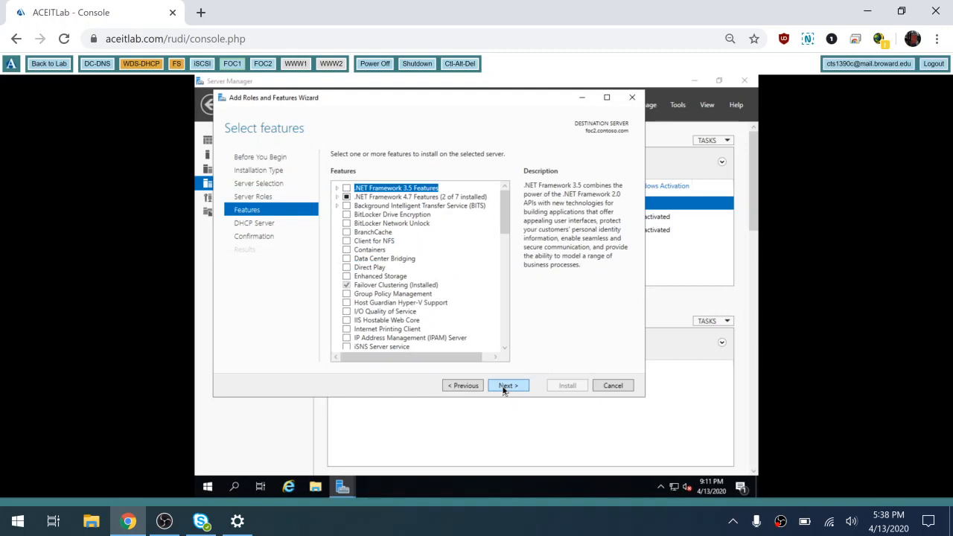
left_click(504, 387)
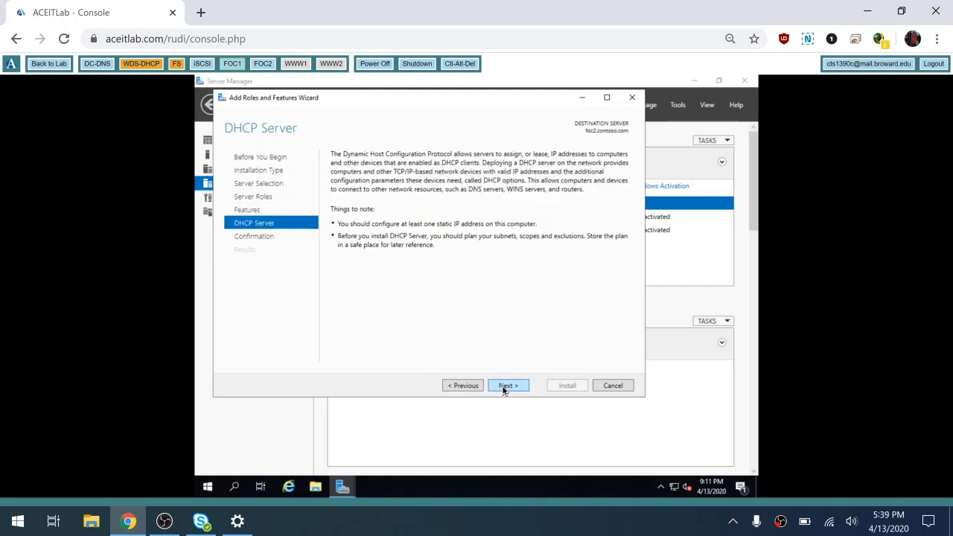
left_click(504, 387)
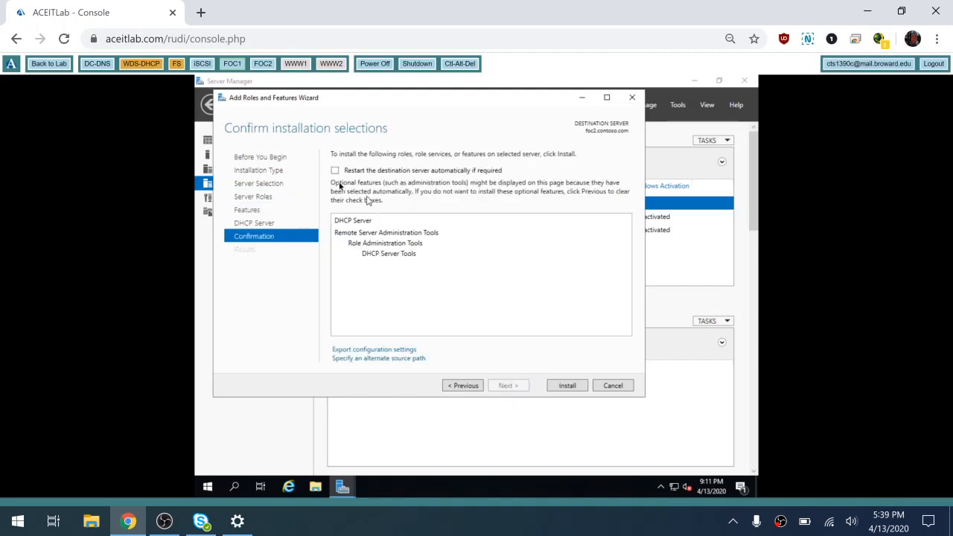
left_click(455, 385)
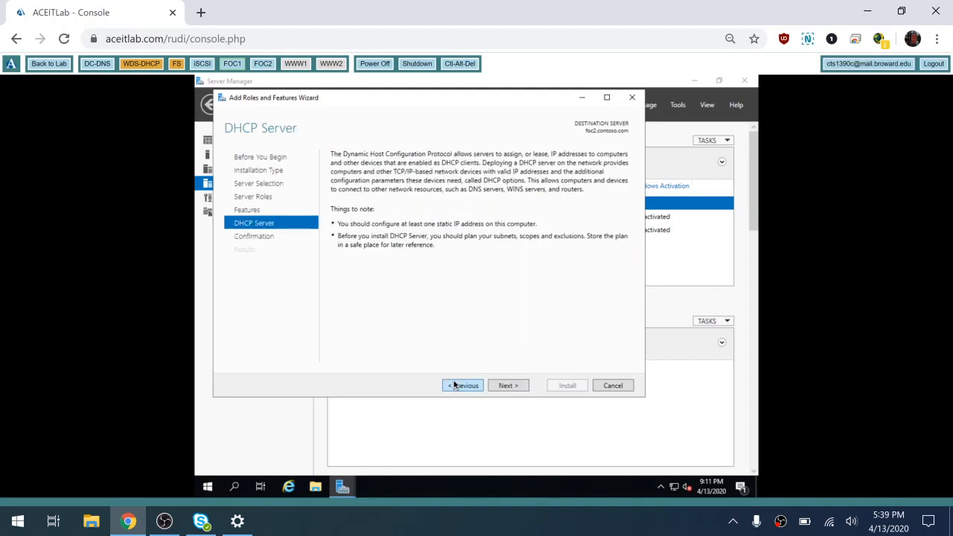
left_click(508, 386)
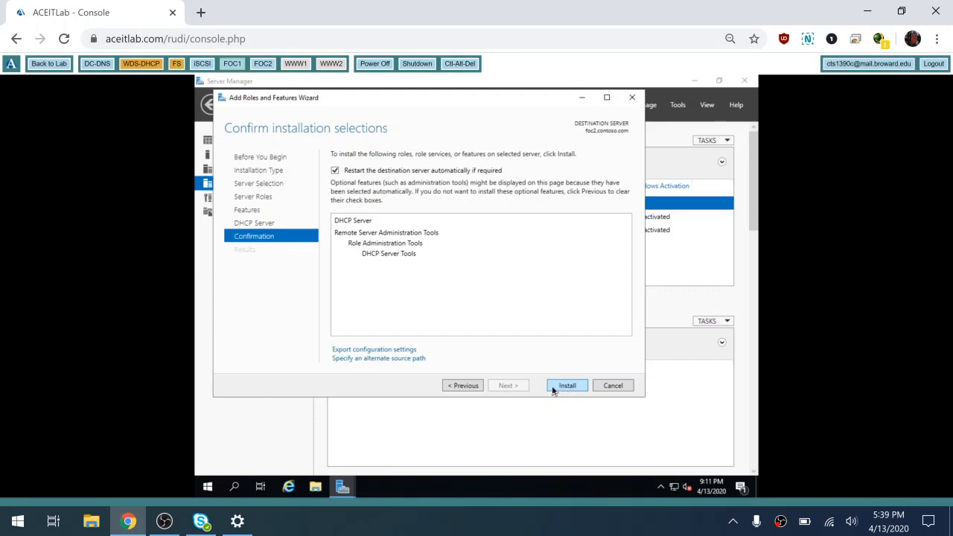
left_click(554, 390)
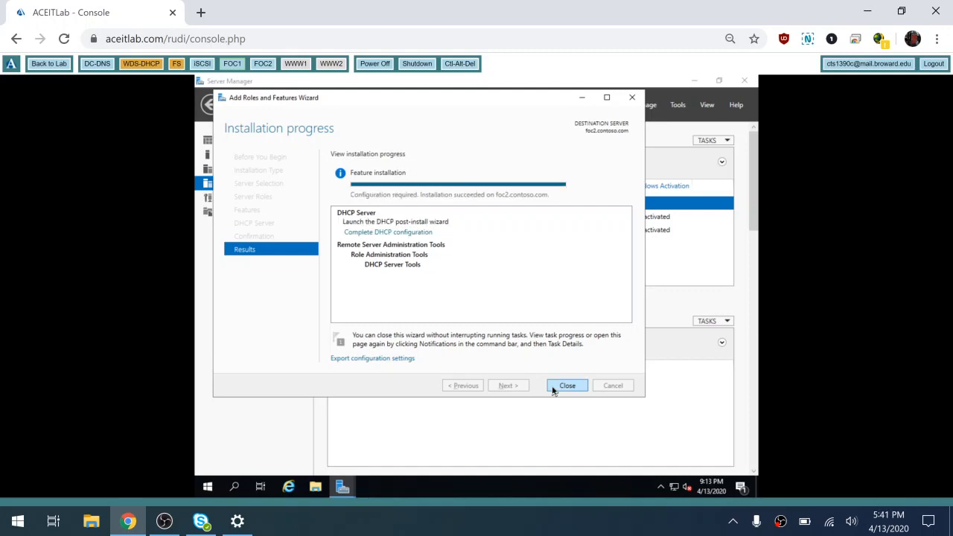
- Run DHCP post-install configuration on foc2 to create security groups and authorize it, then close the wizards
left_click(392, 233)
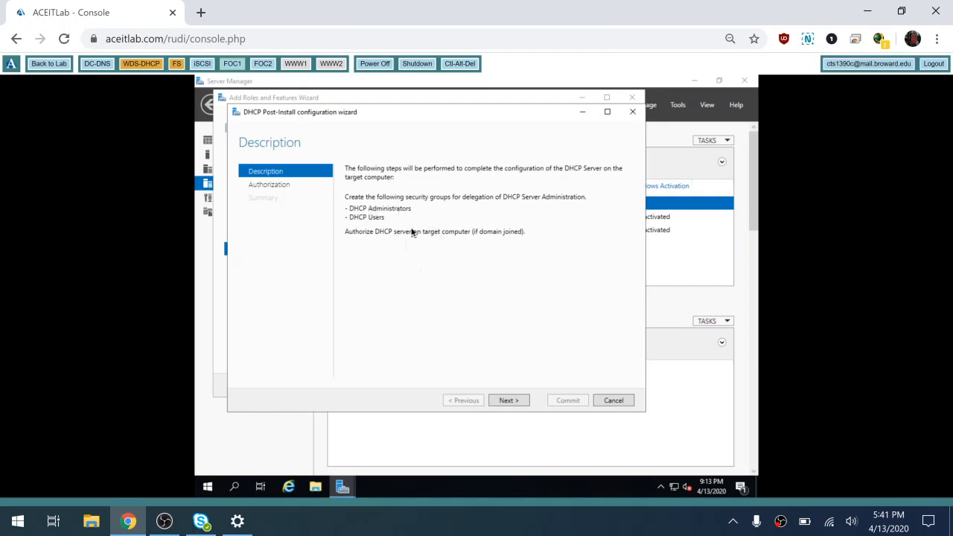
left_click(507, 403)
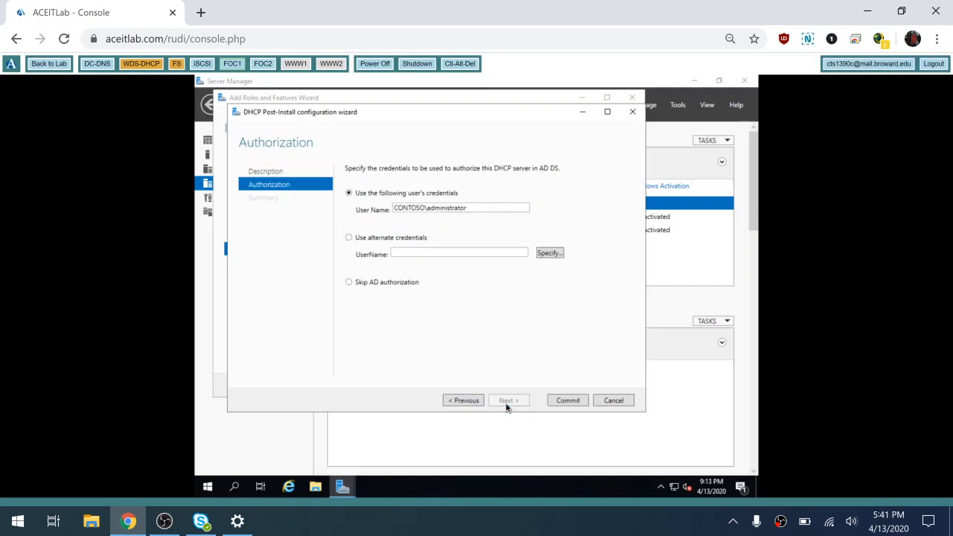
left_click(568, 401)
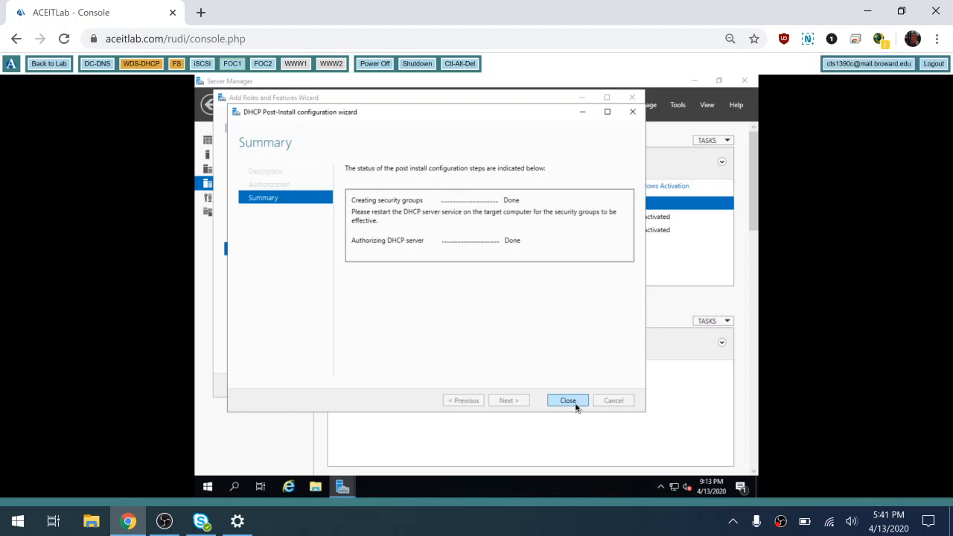
left_click(569, 400)
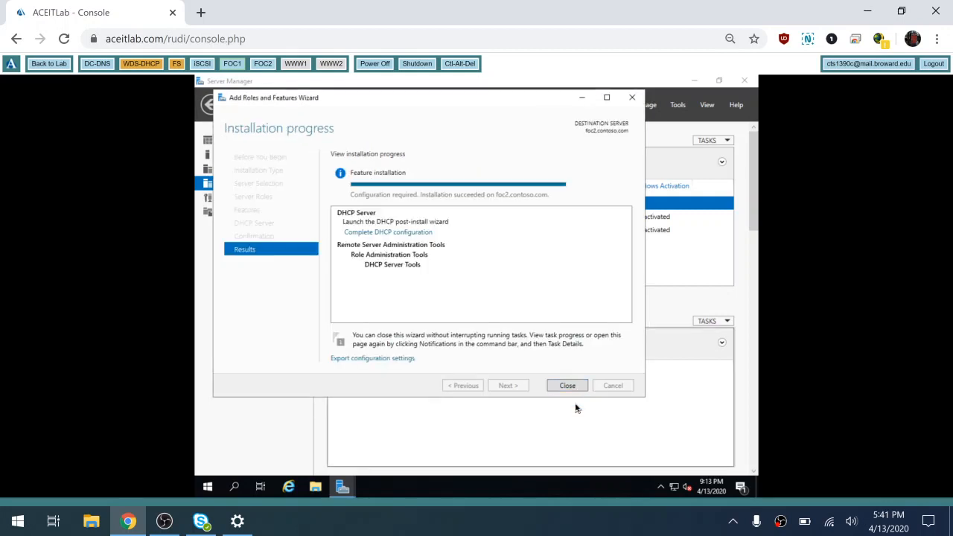
left_click(568, 387)
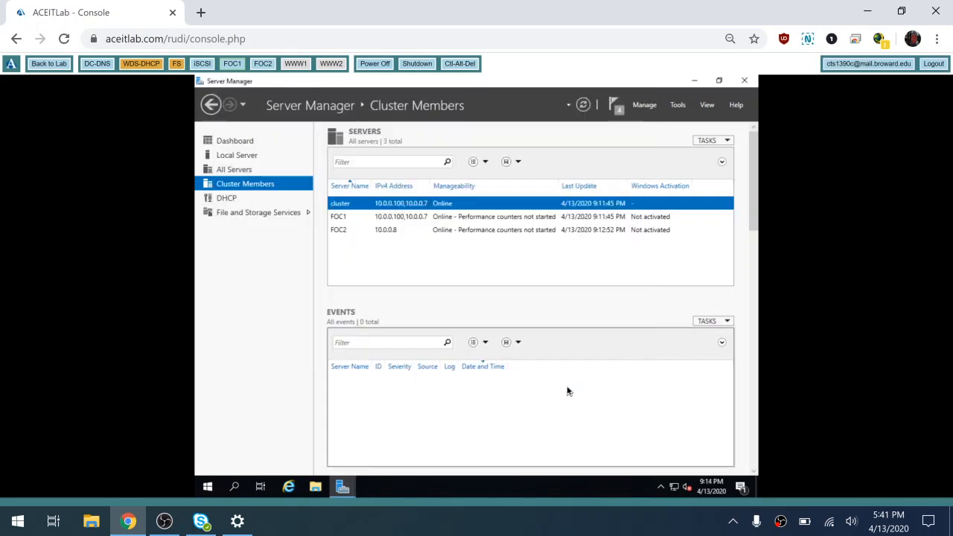
- Launch the DHCP console and open its Manage Authorized Servers list
left_click(678, 106)
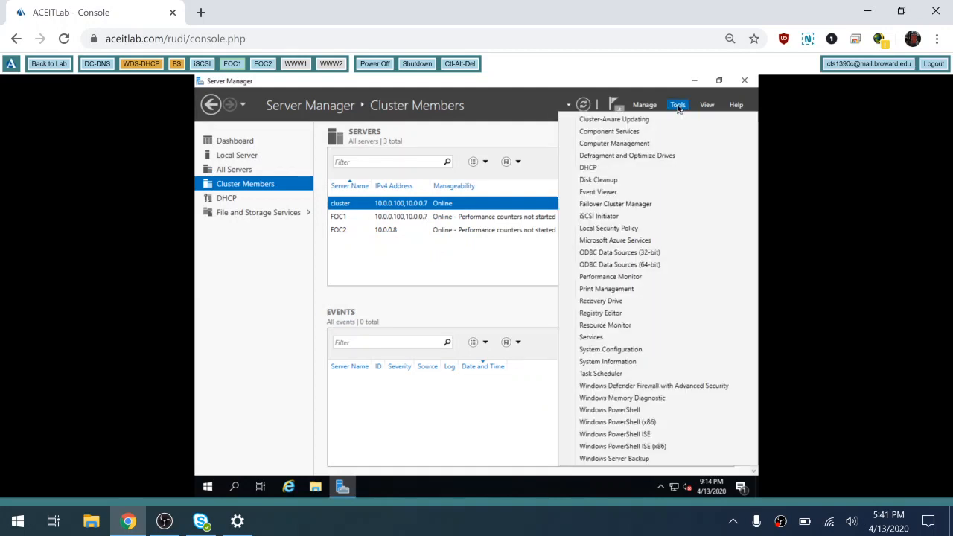
left_click(603, 169)
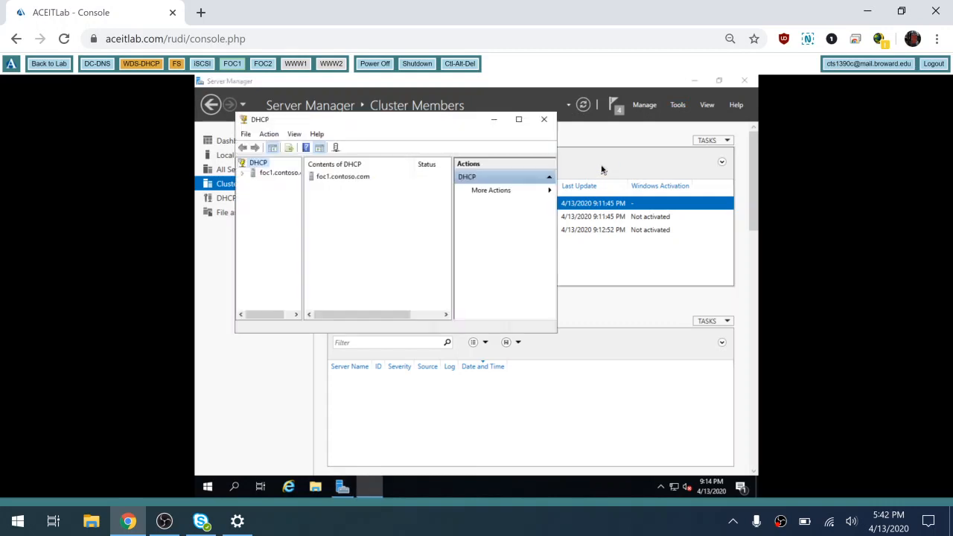
right_click(261, 164)
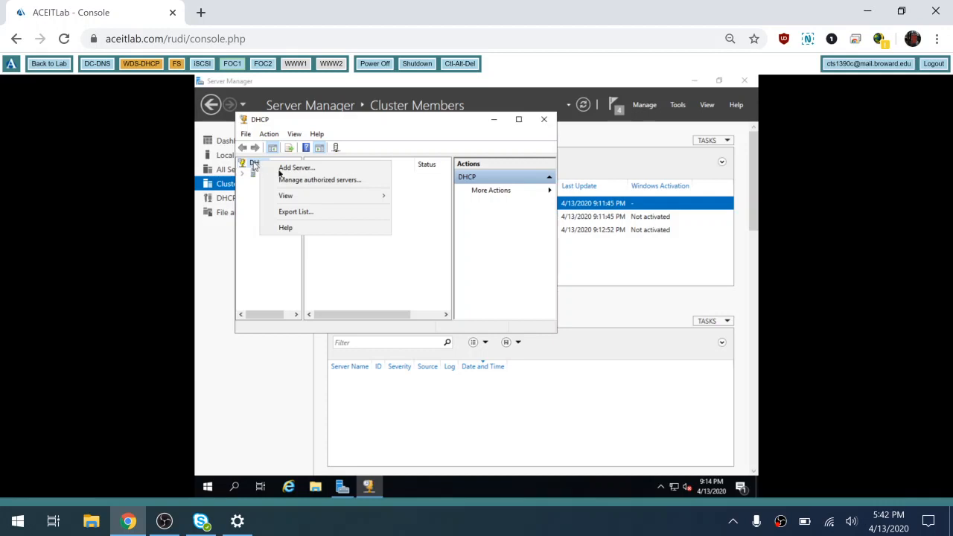
left_click(298, 184)
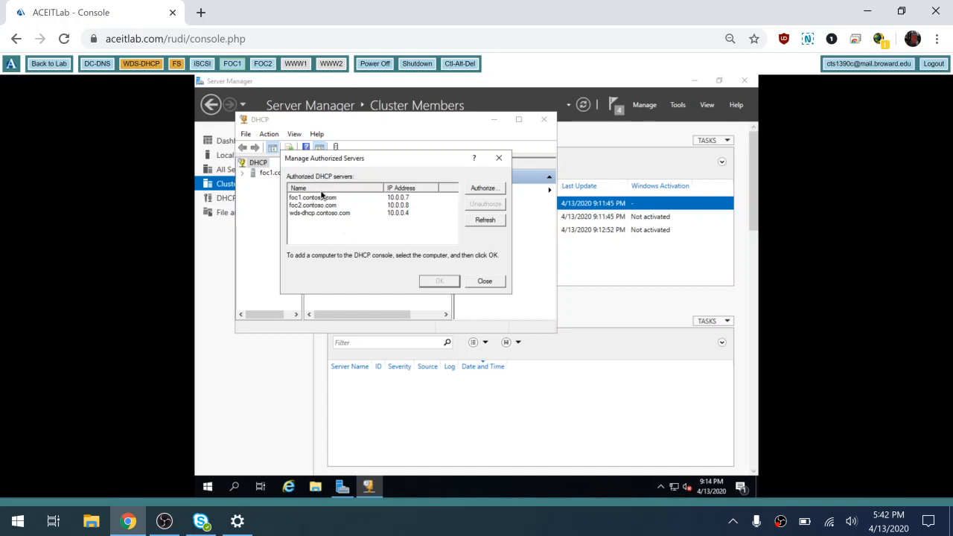
- Begin authorizing 10.0.0.100 as a DHCP server, leaving the confirmation pending, and return to Server Manager
left_click(485, 189)
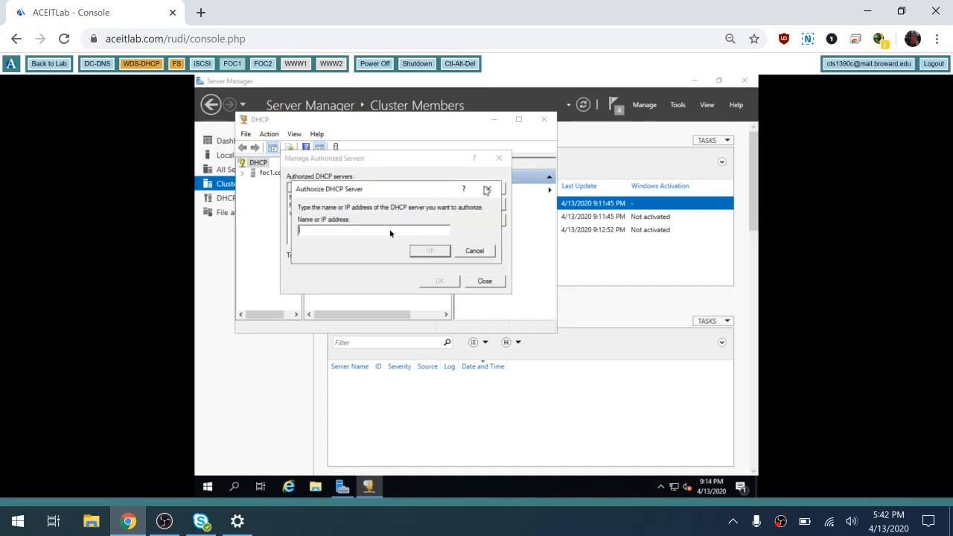
type("10.0")
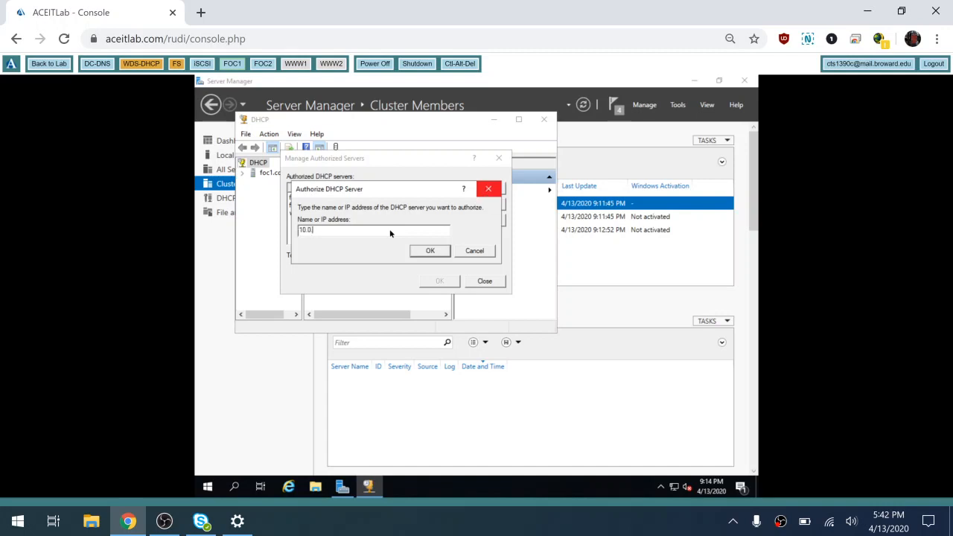
type(".0.0")
key("BackSpace")
type("100")
left_click(430, 251)
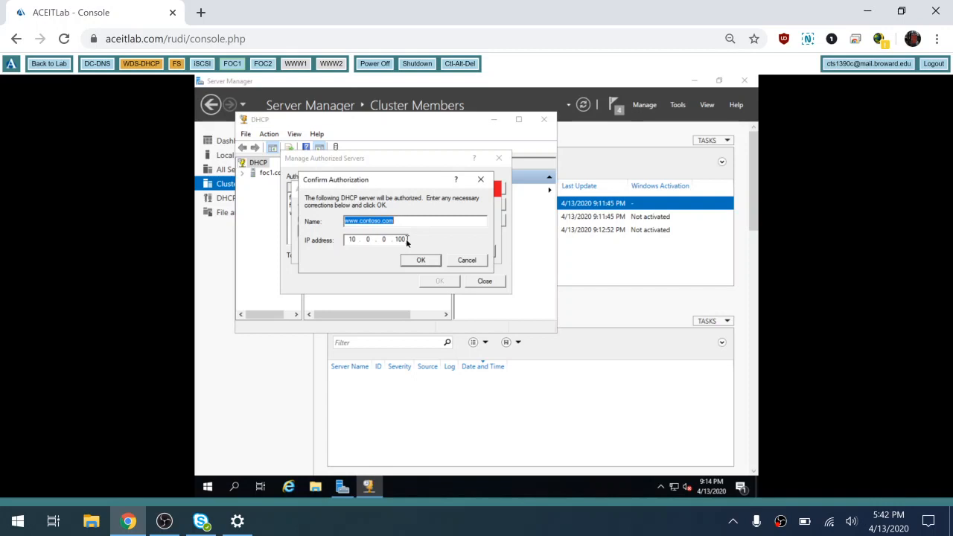
left_click(406, 239)
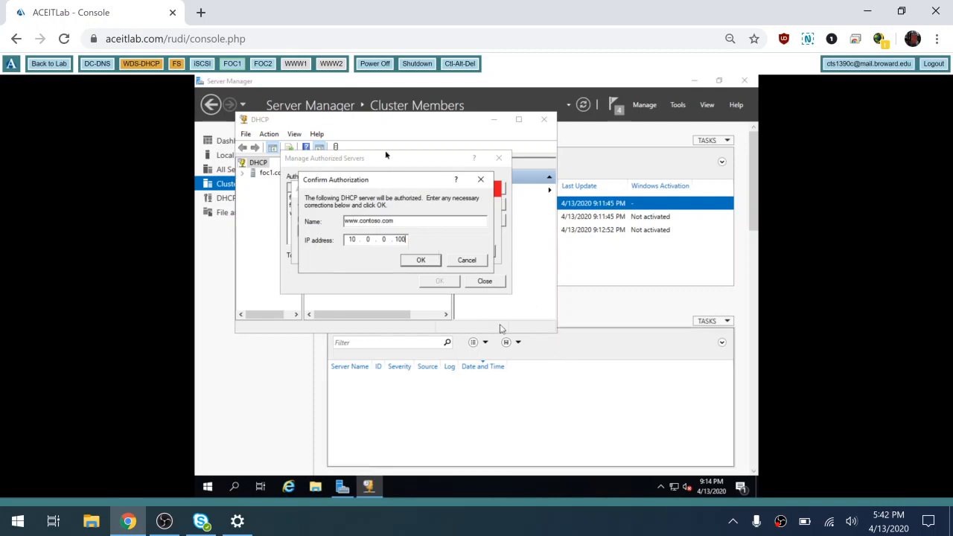
left_click(340, 488)
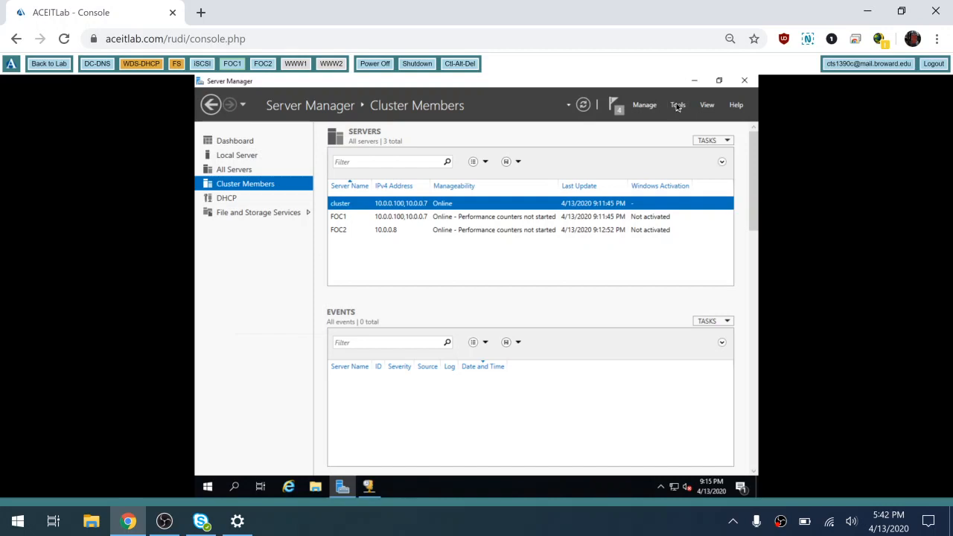
- Launch Failover Cluster Manager from Tools, then switch the lab console to DC-DNS
left_click(680, 105)
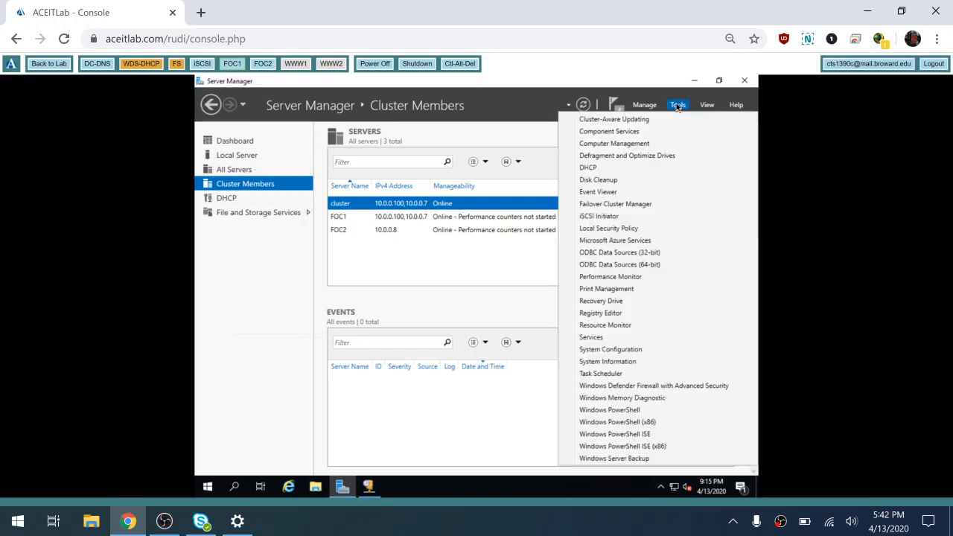
left_click(636, 206)
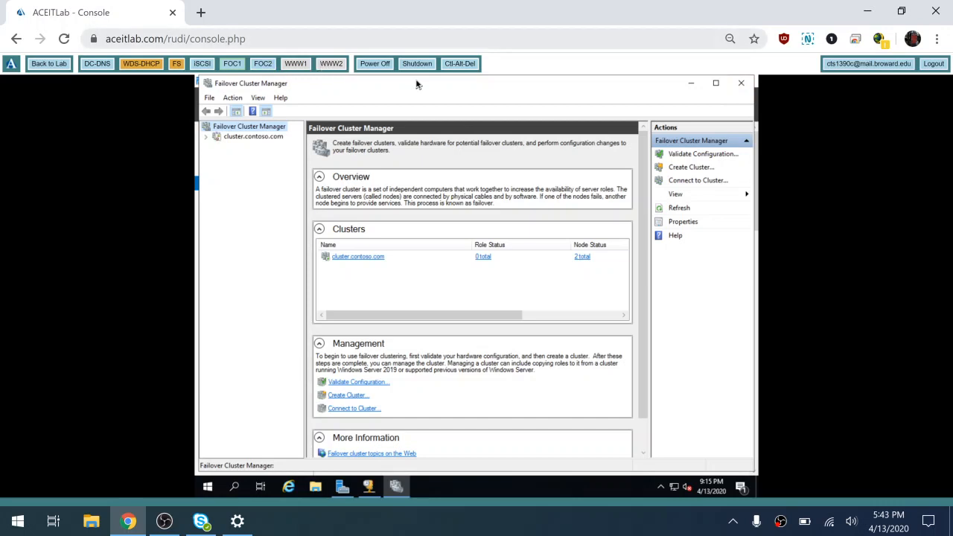
left_click(95, 66)
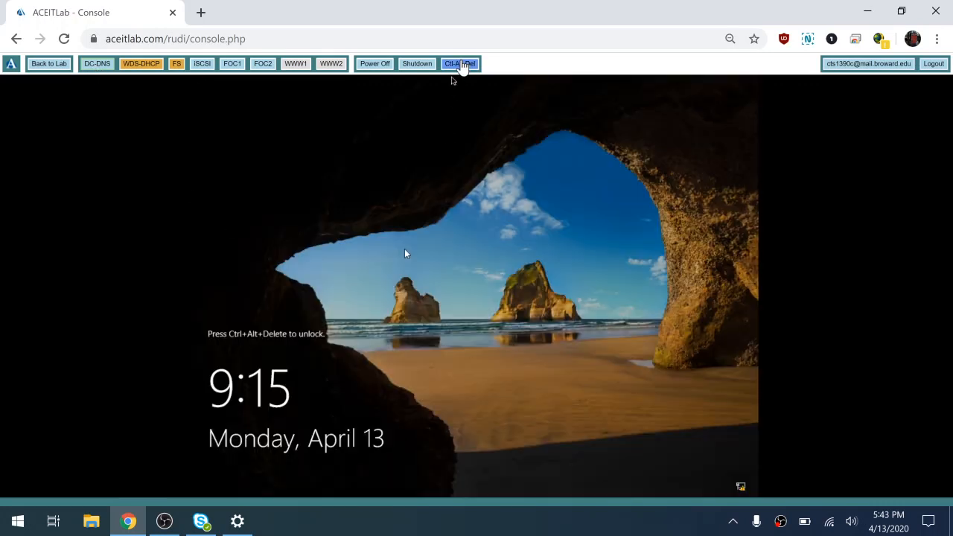
- Sign in to DC-DNS with the Administrator password and launch DNS Manager
left_click(460, 64)
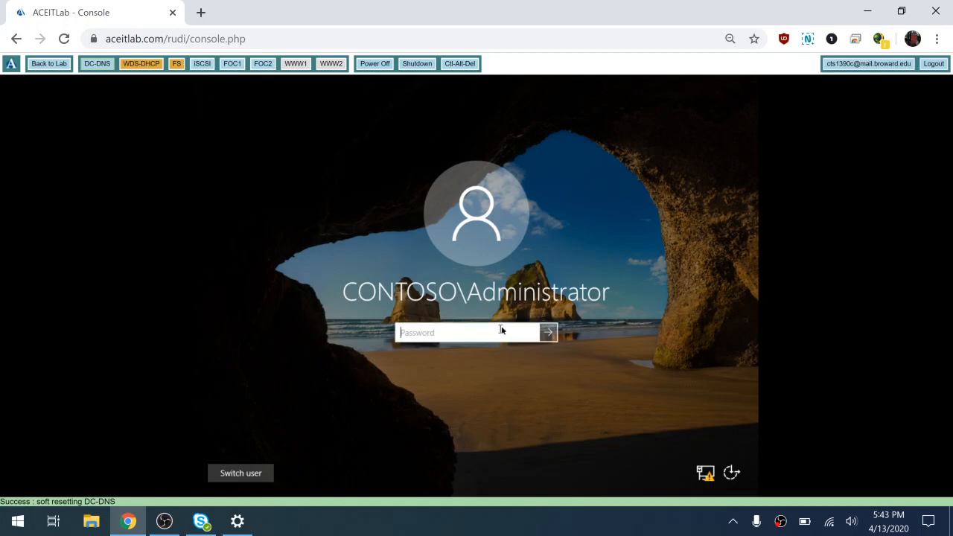
type("Pa$$w0rd")
key("Return")
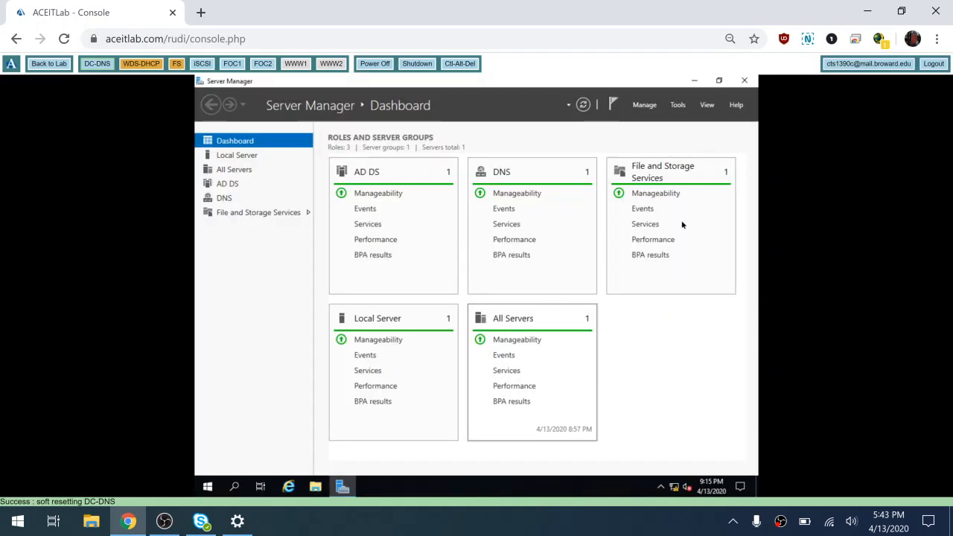
left_click(678, 105)
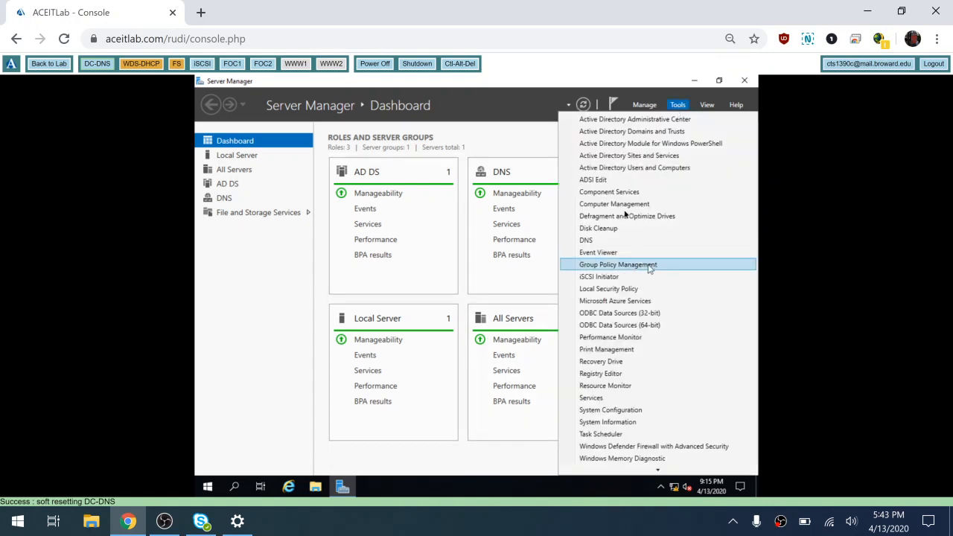
left_click(604, 242)
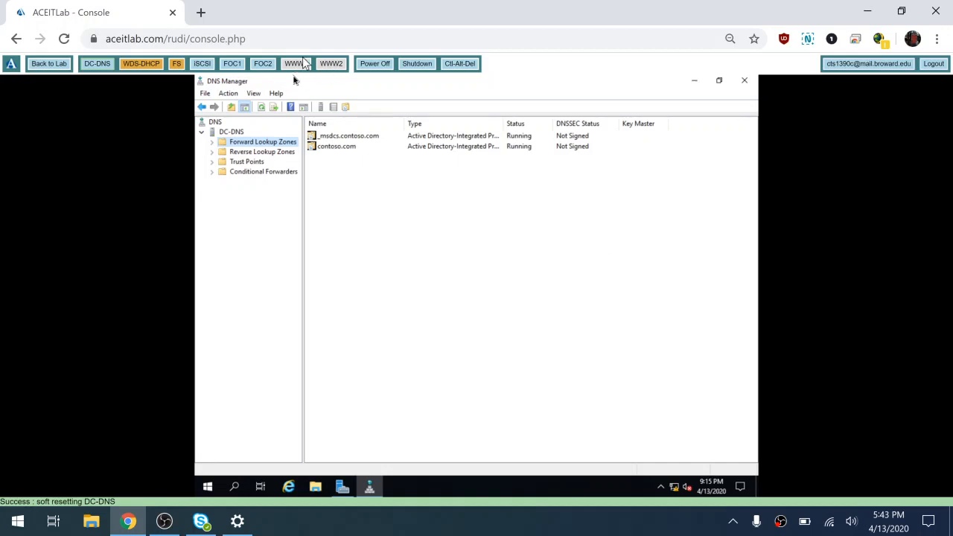
- In contoso.com, review the www host record's properties, then delete the www record
left_click(213, 145)
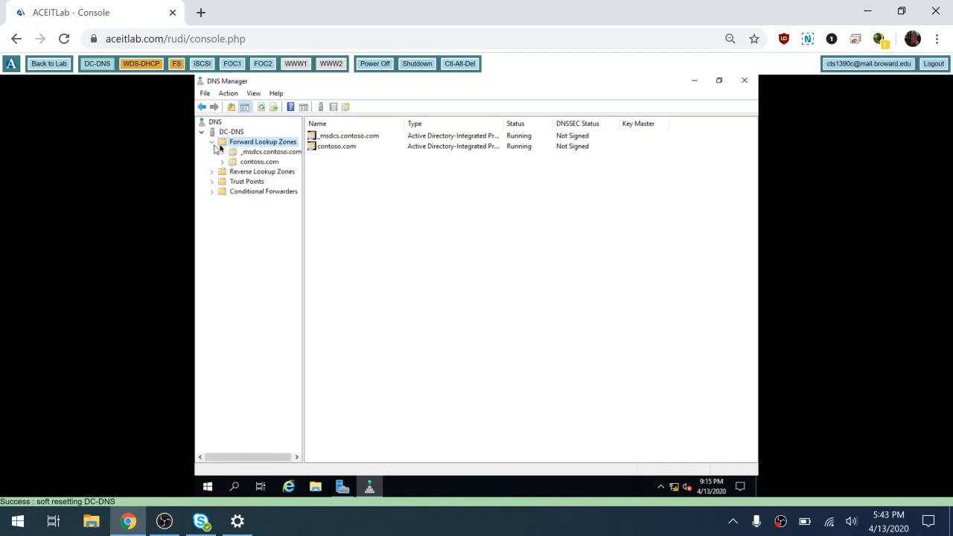
left_click(257, 162)
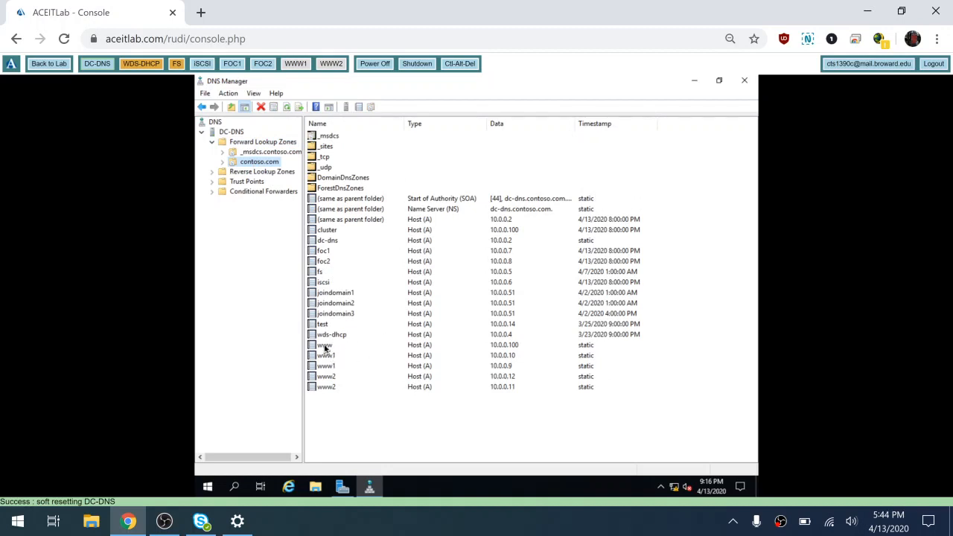
left_click(325, 346)
right_click(325, 347)
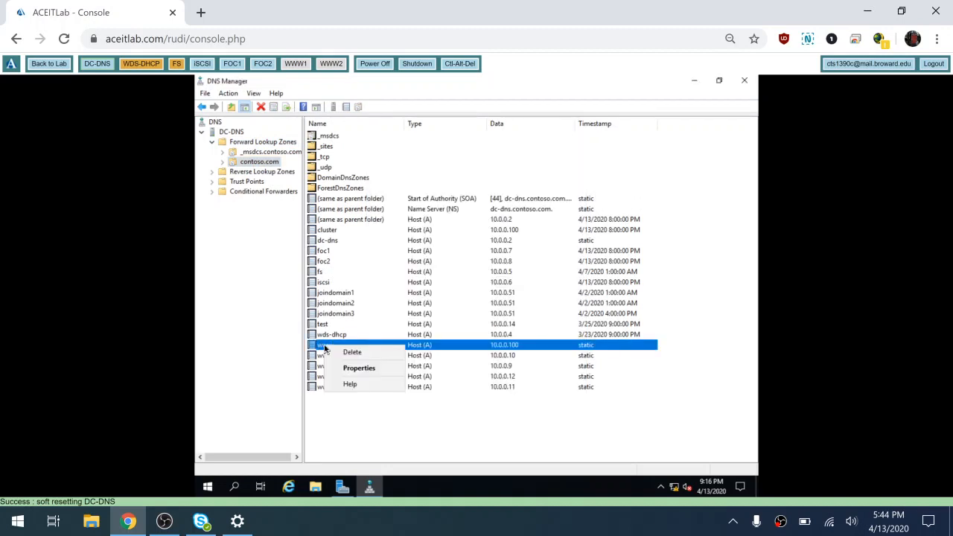
left_click(360, 370)
left_click(408, 201)
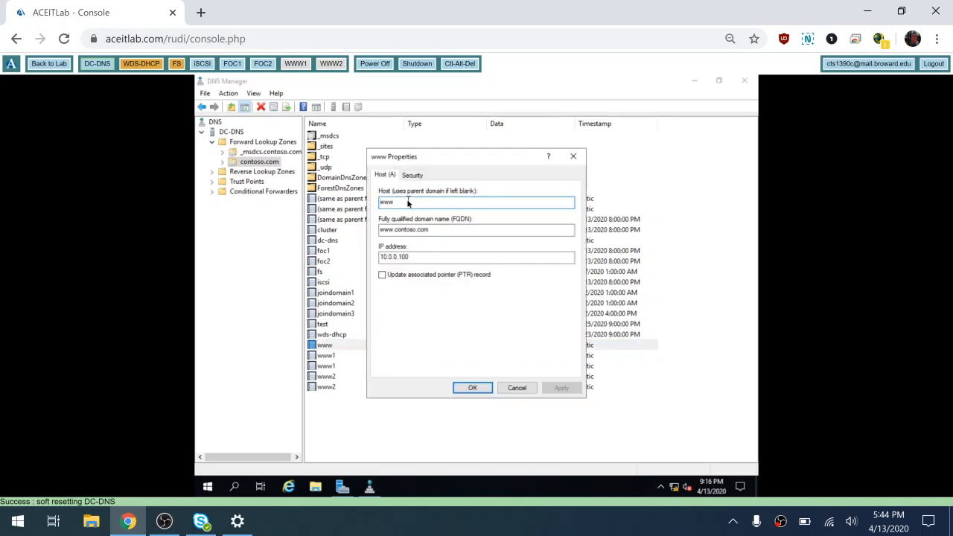
left_click(514, 388)
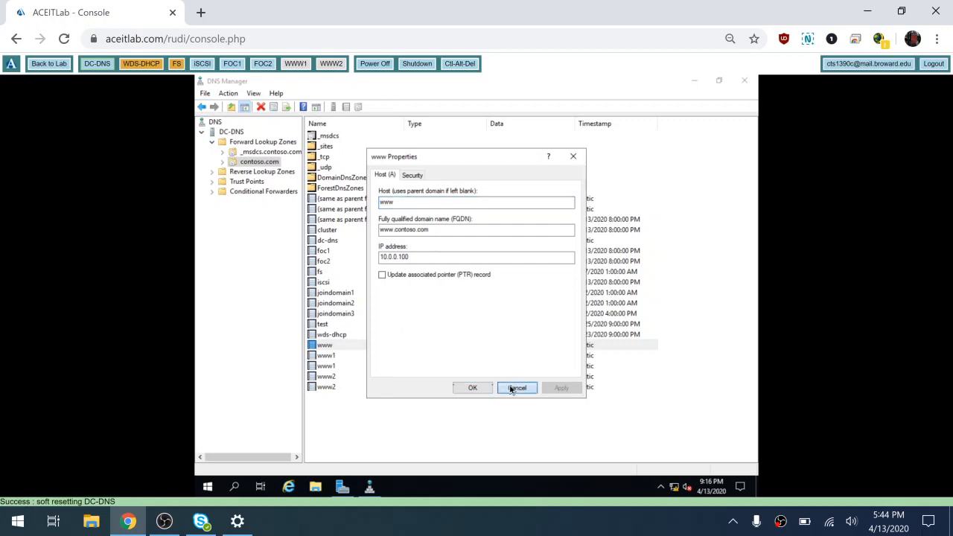
right_click(336, 347)
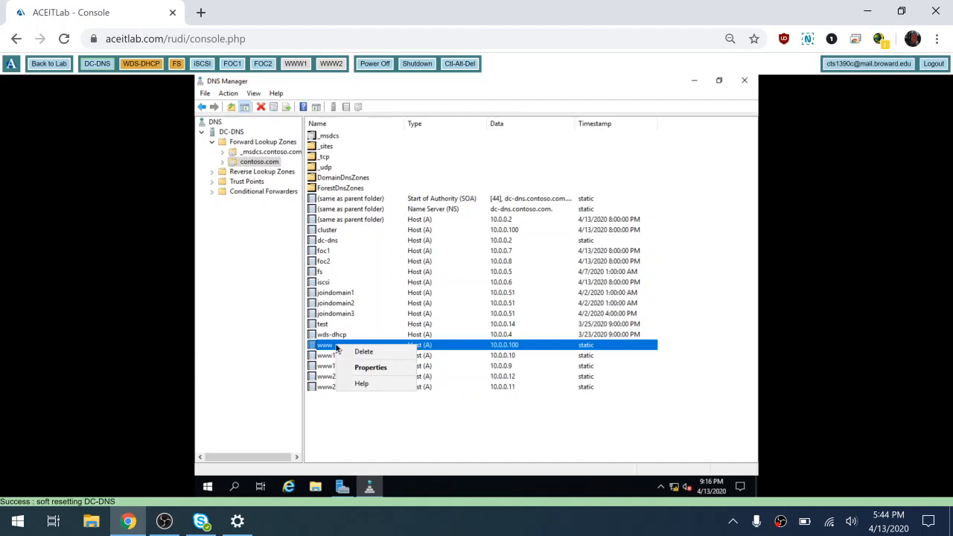
left_click(375, 353)
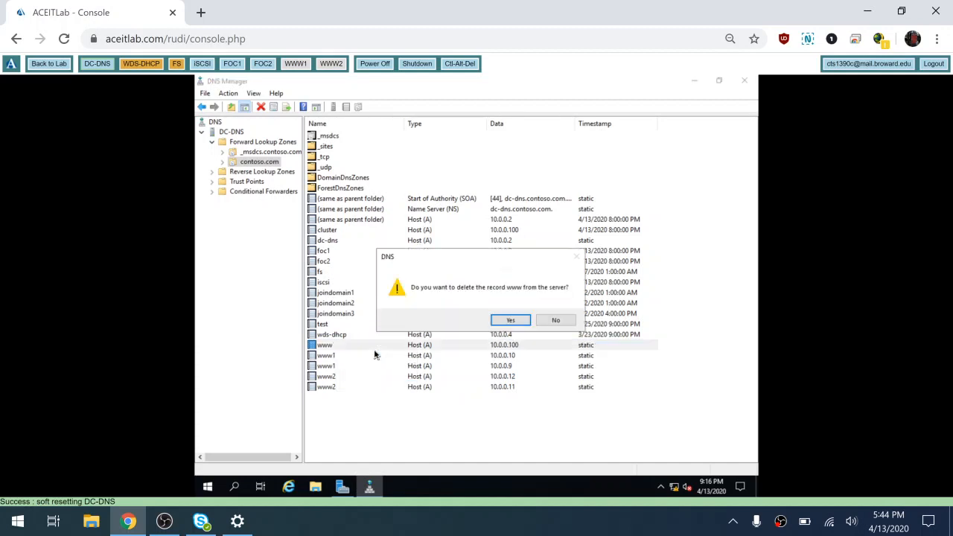
left_click(507, 319)
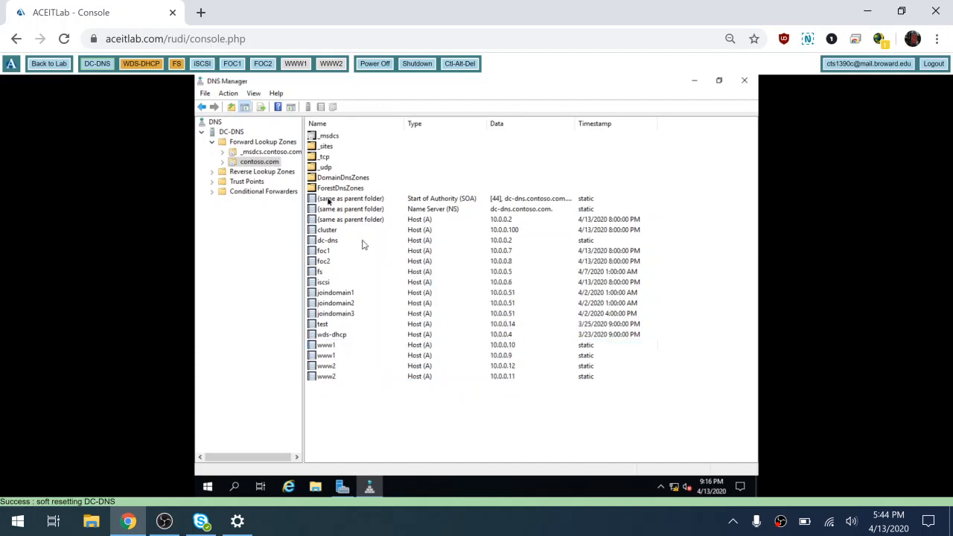
- Start a new 'cluster' host record at 10.0.0.1 with PTR, then cancel it
right_click(271, 163)
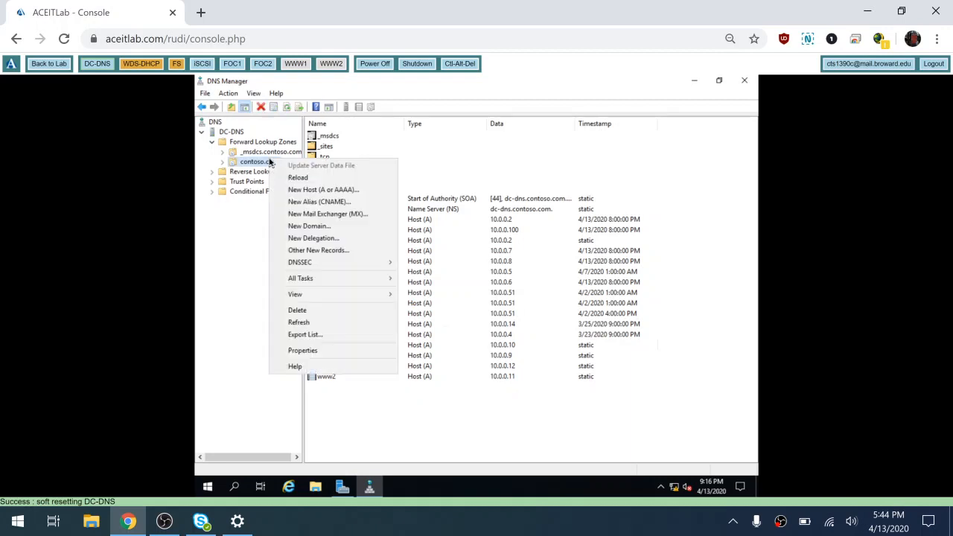
left_click(341, 189)
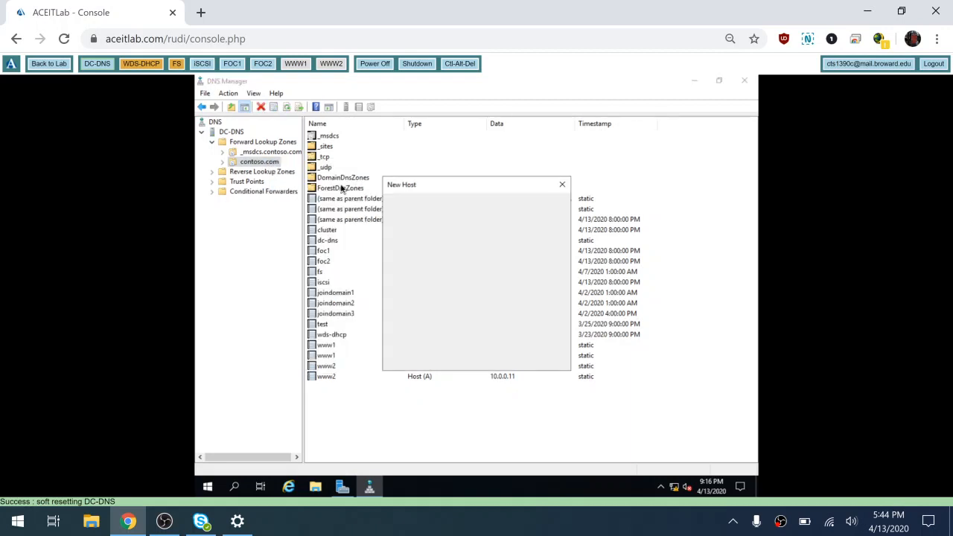
type("clu")
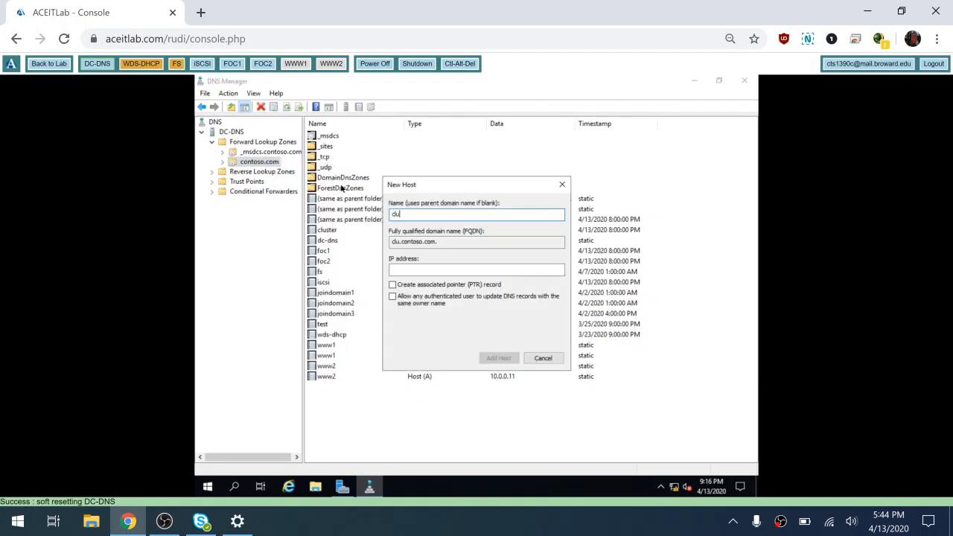
type("ster")
key("Tab")
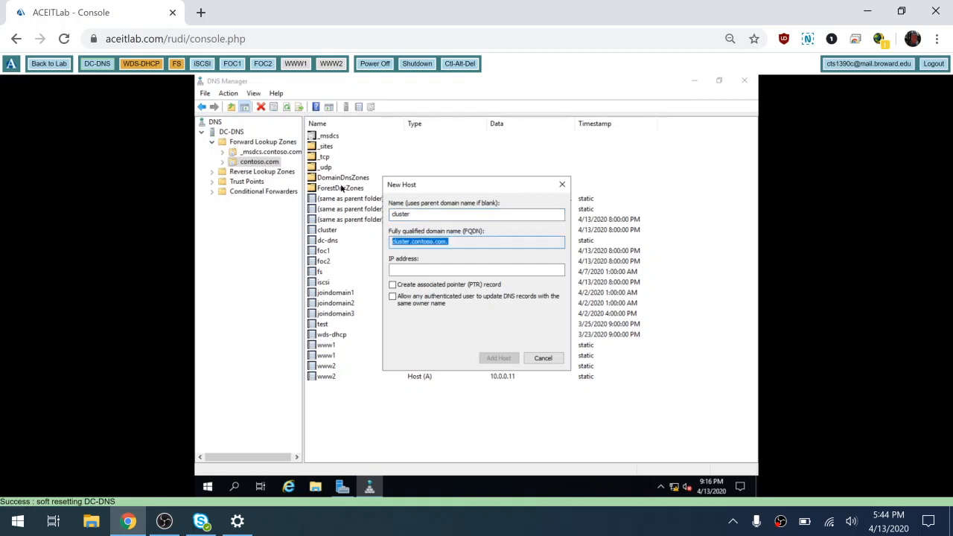
key("Tab")
key("Tab")
key("shift+Tab")
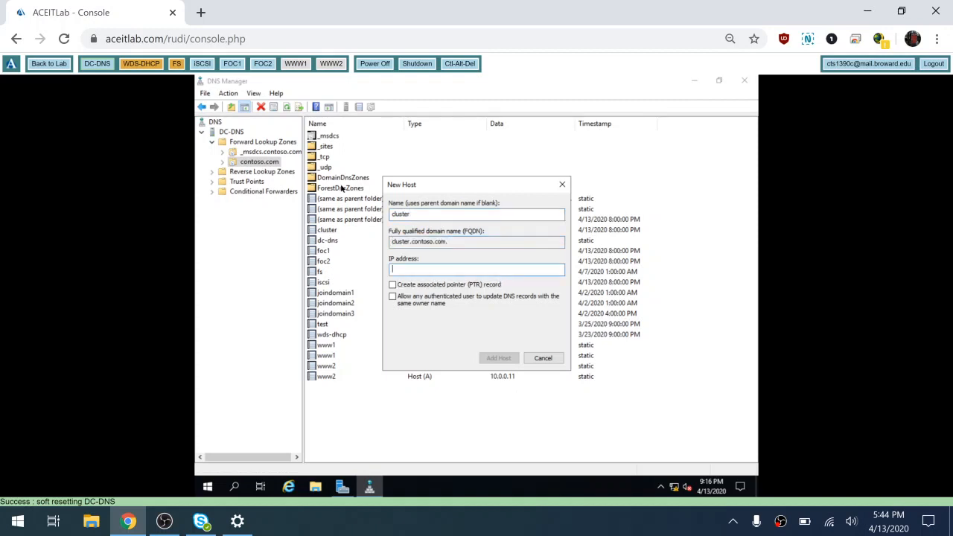
type("10.0.0.100")
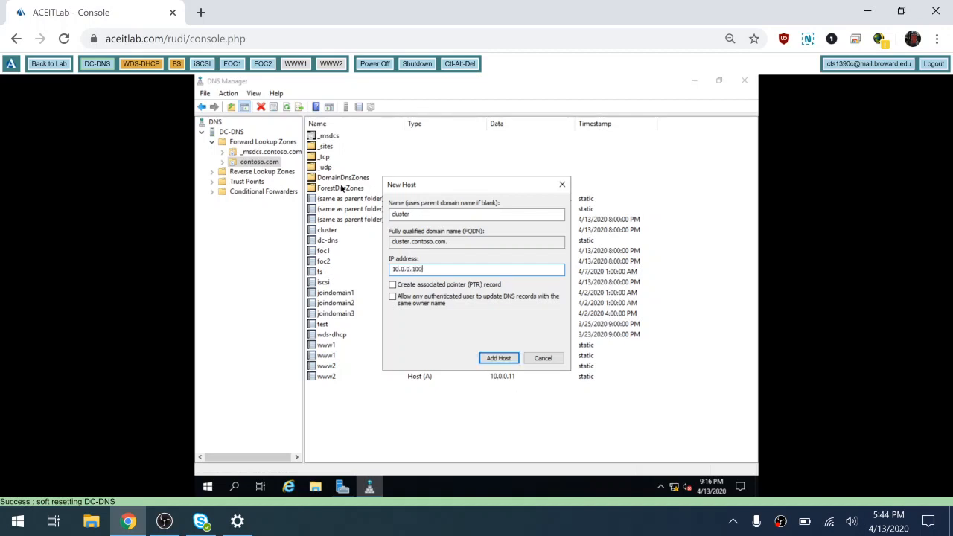
left_click(403, 287)
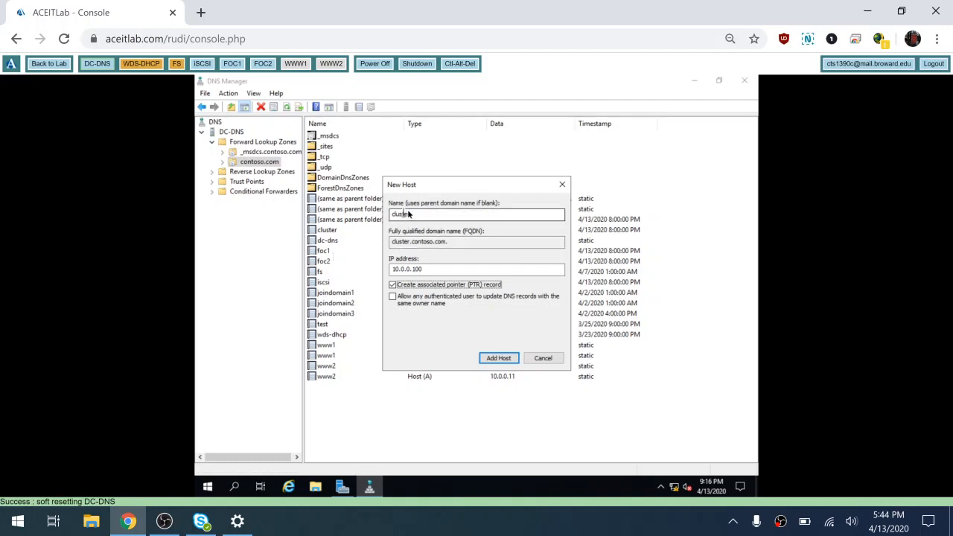
left_click_drag(448, 183, 543, 274)
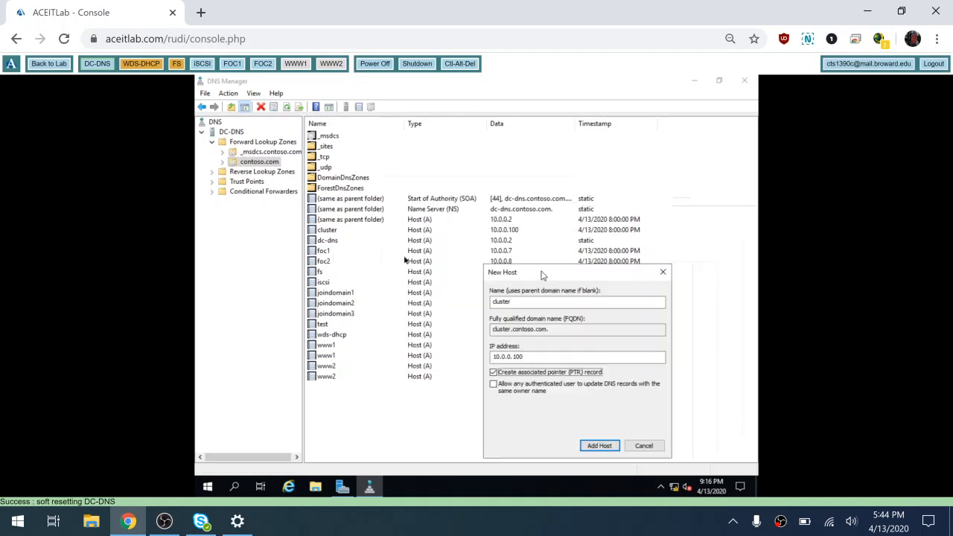
left_click(644, 446)
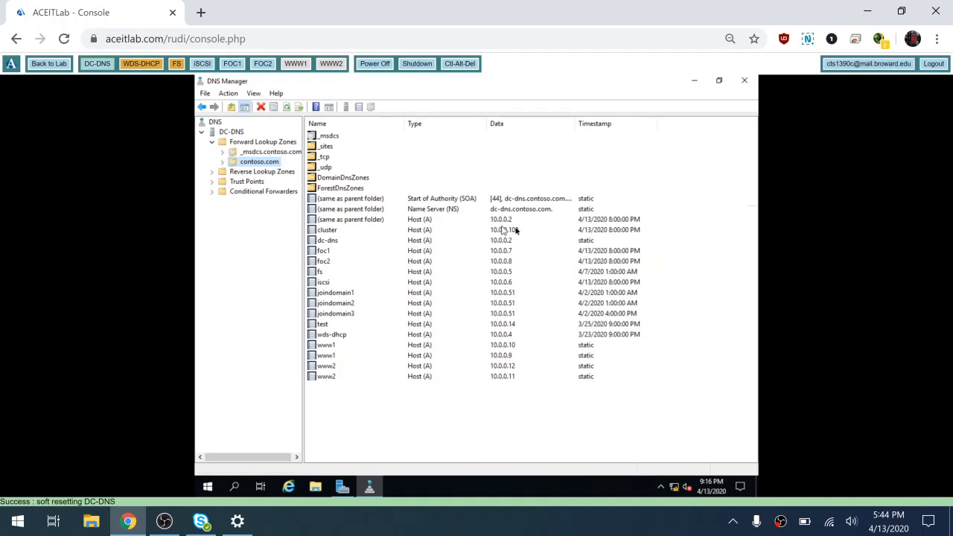
- Select the cluster Host (A) record at 10.0.0.100, then switch to the FOC1 console
left_click(325, 230)
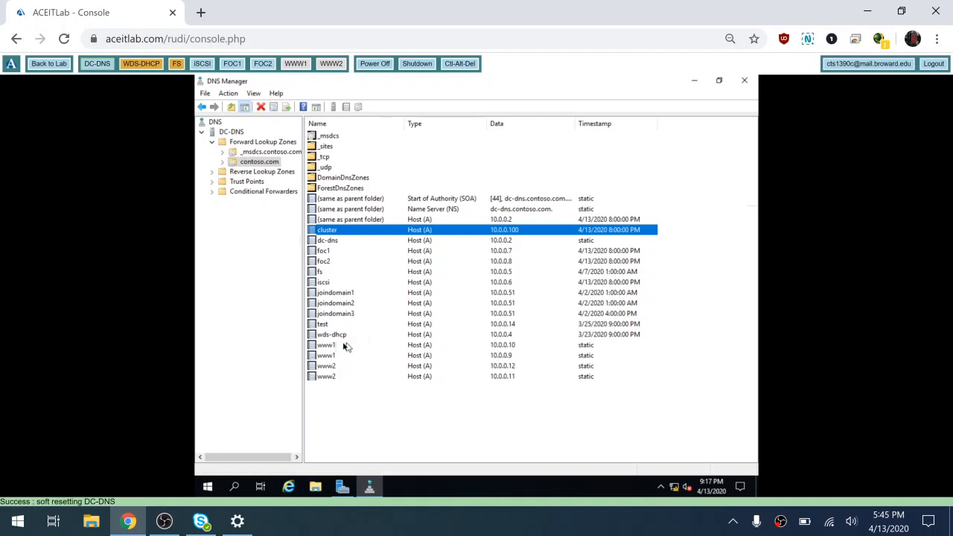
left_click(232, 65)
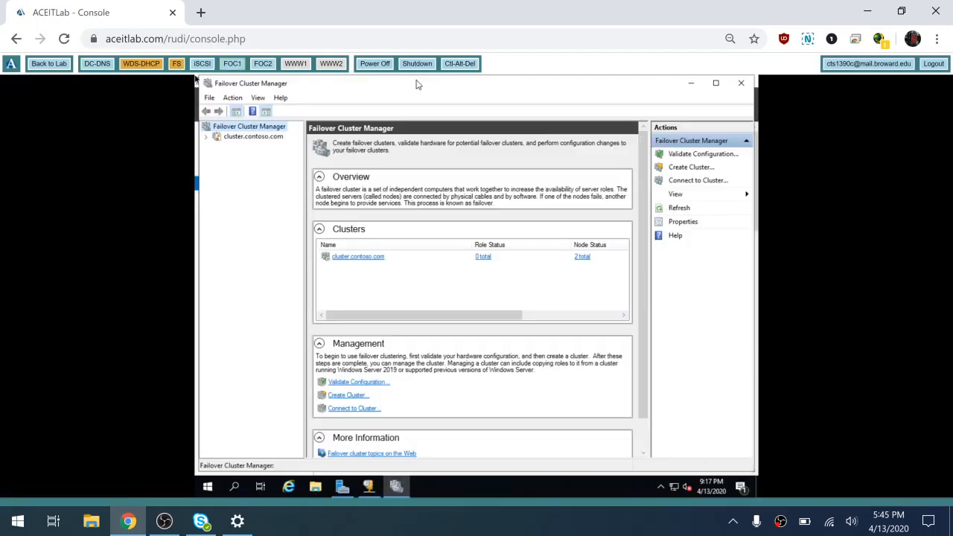
left_click(368, 488)
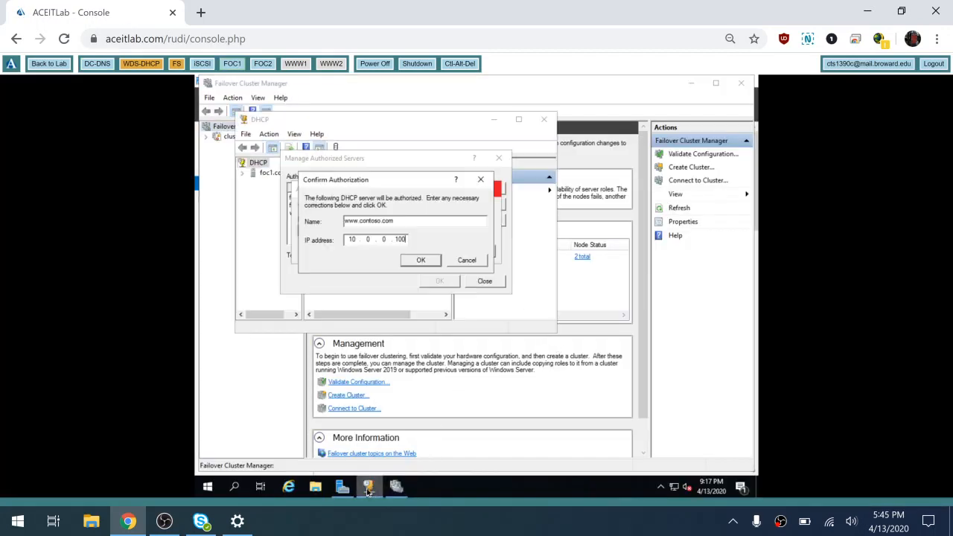
left_click(468, 262)
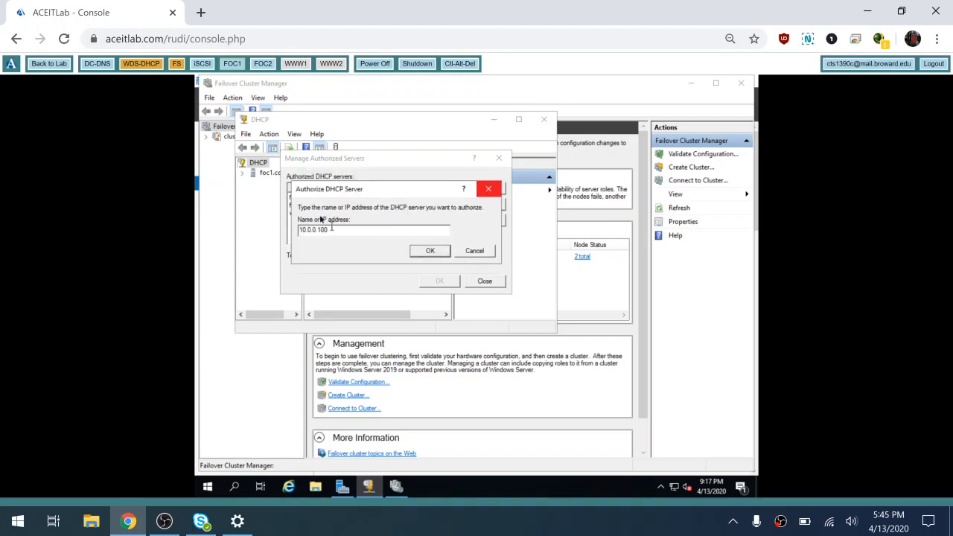
left_click(432, 253)
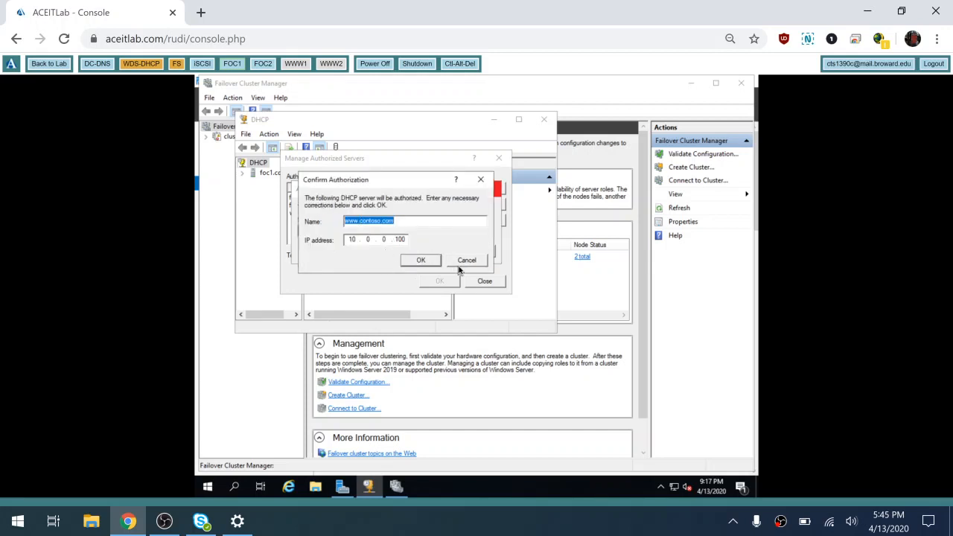
left_click(464, 261)
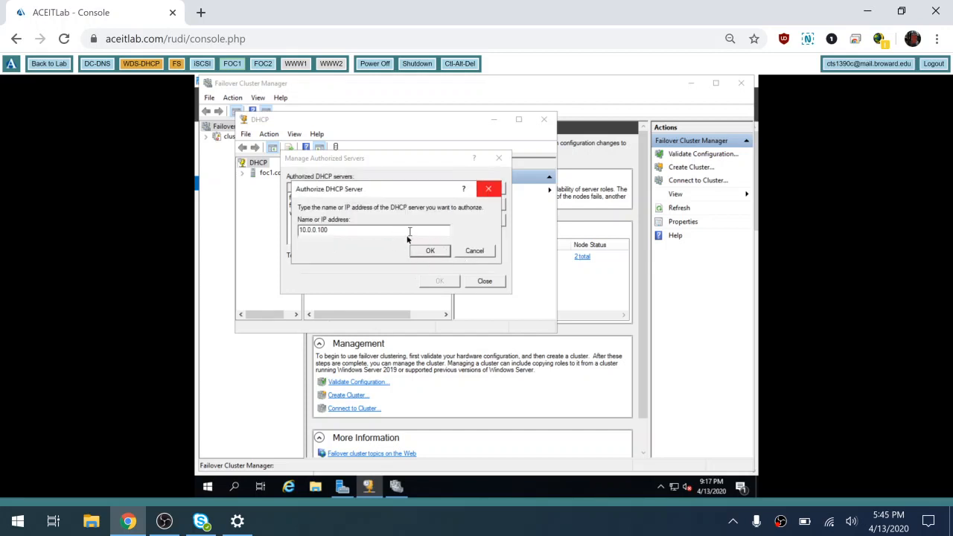
left_click_drag(333, 229, 241, 212)
type("cluster.contoso.com")
left_click(445, 256)
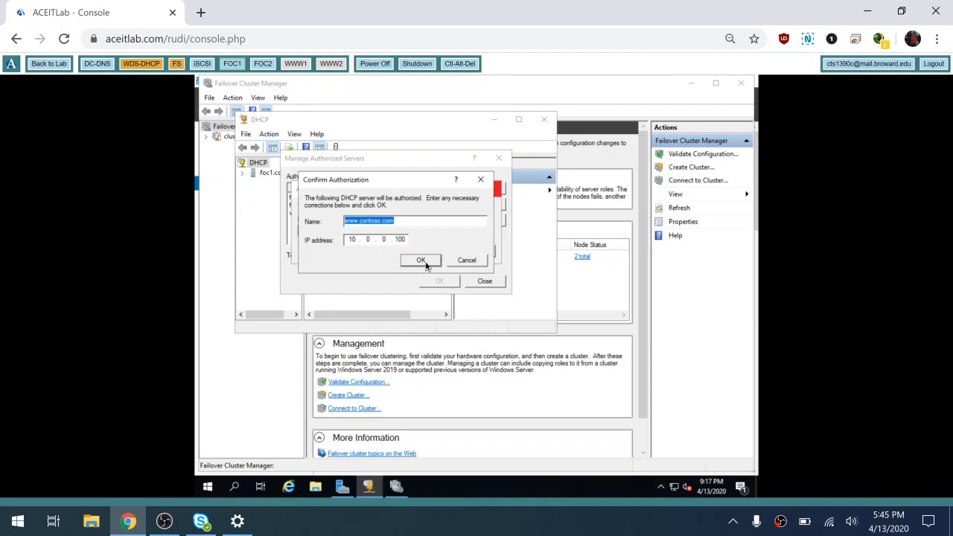
- Authorize cluster.contoso.com at 10.0.0.100, then close the authorized servers list and DHCP console
left_click(360, 222)
key("BackSpace")
key("BackSpace")
key("BackSpace")
key("BackSpace")
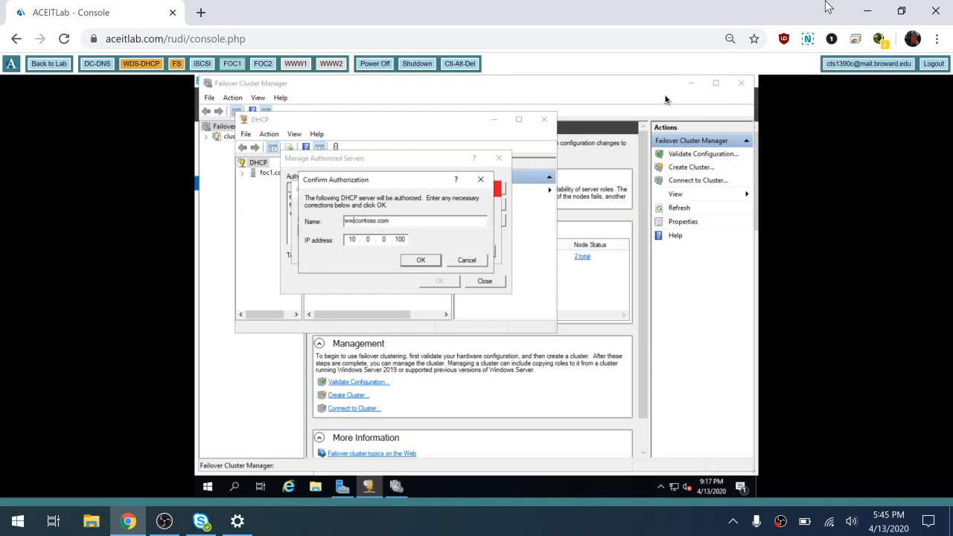
type("cluster")
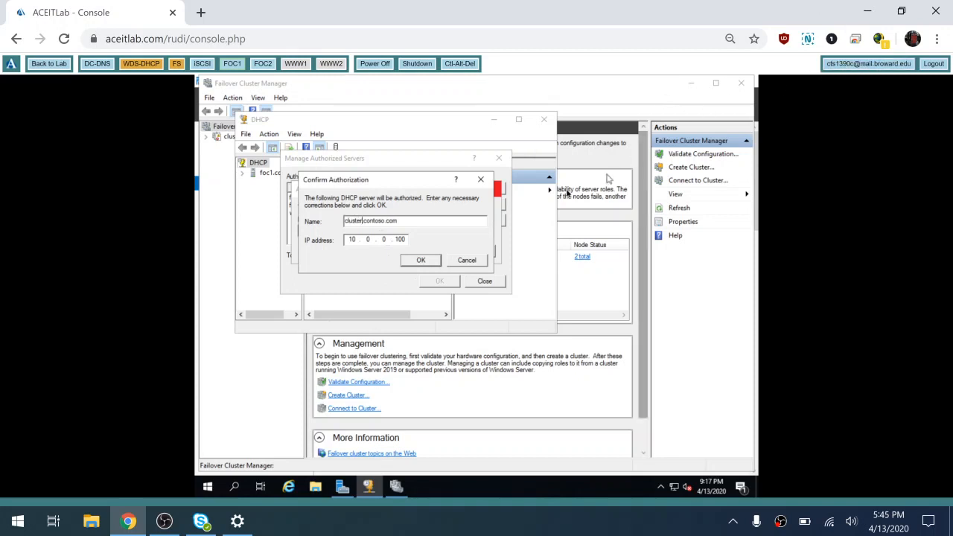
left_click(421, 260)
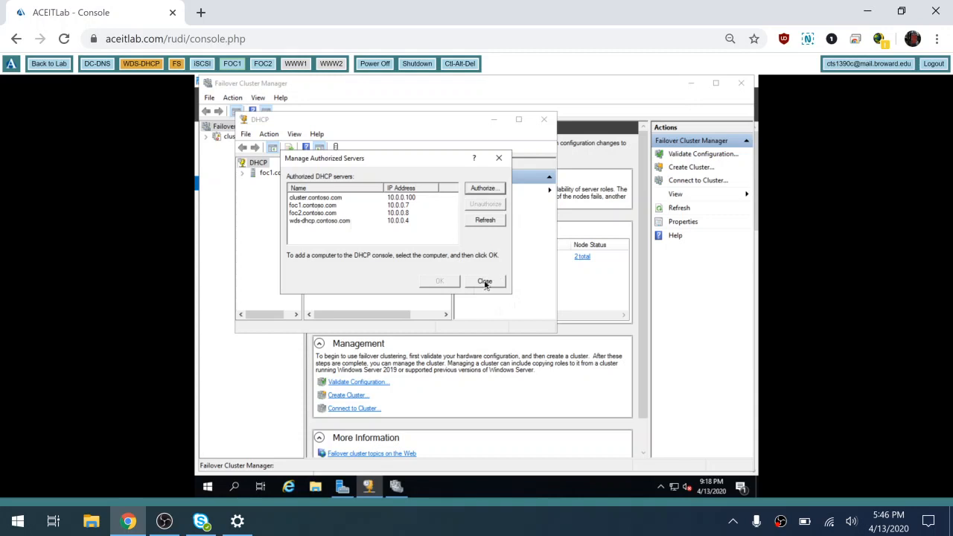
left_click(485, 281)
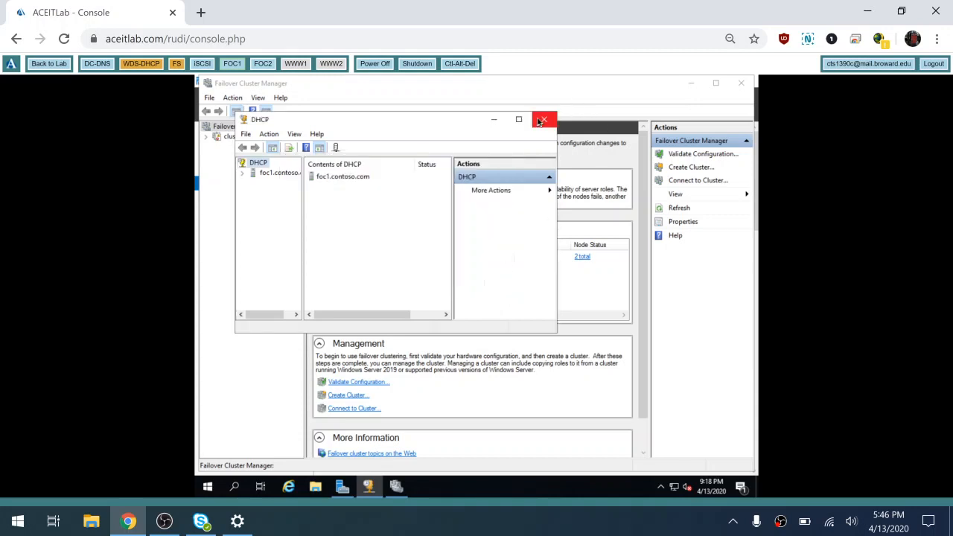
left_click(544, 119)
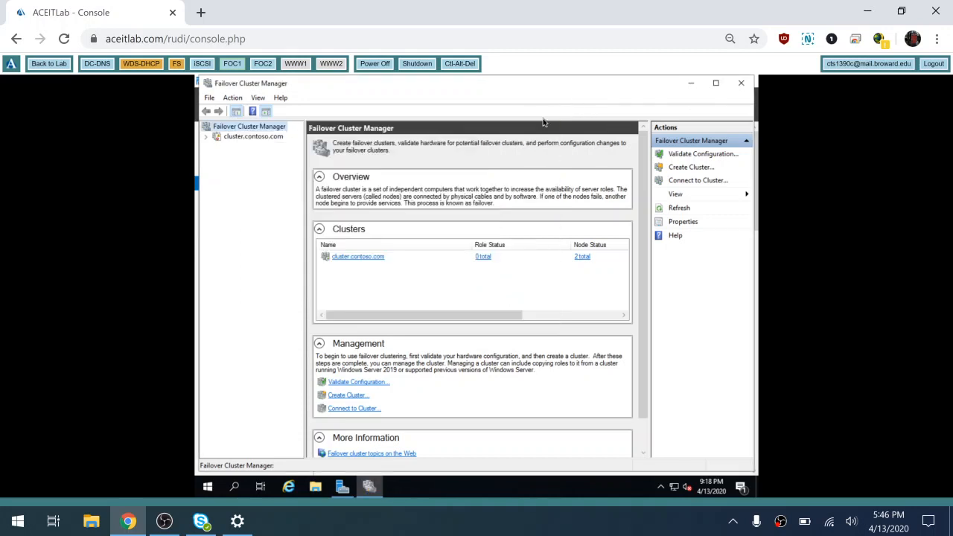
left_click(370, 489)
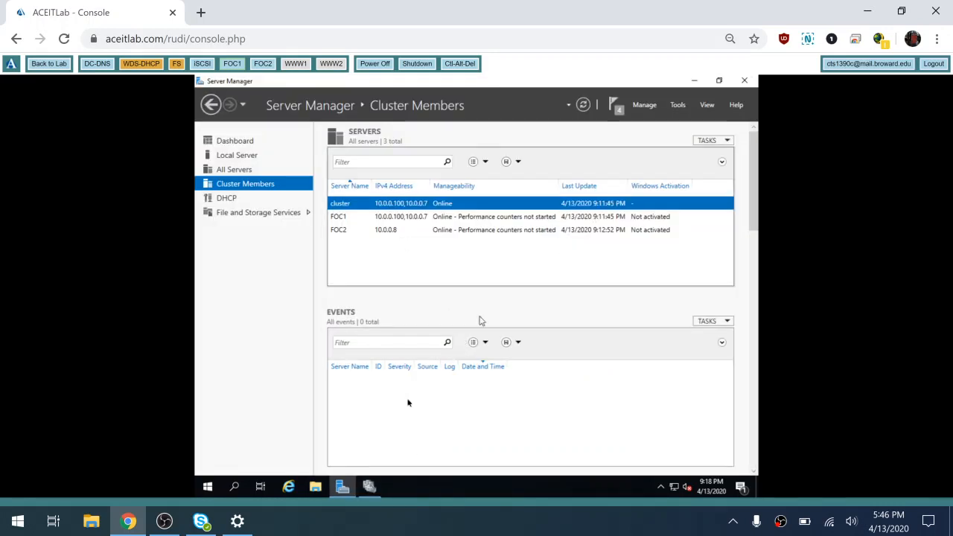
- Maximize Failover Cluster Manager and open cluster.contoso.com's Nodes page showing foc1 and foc2 Up
left_click(369, 489)
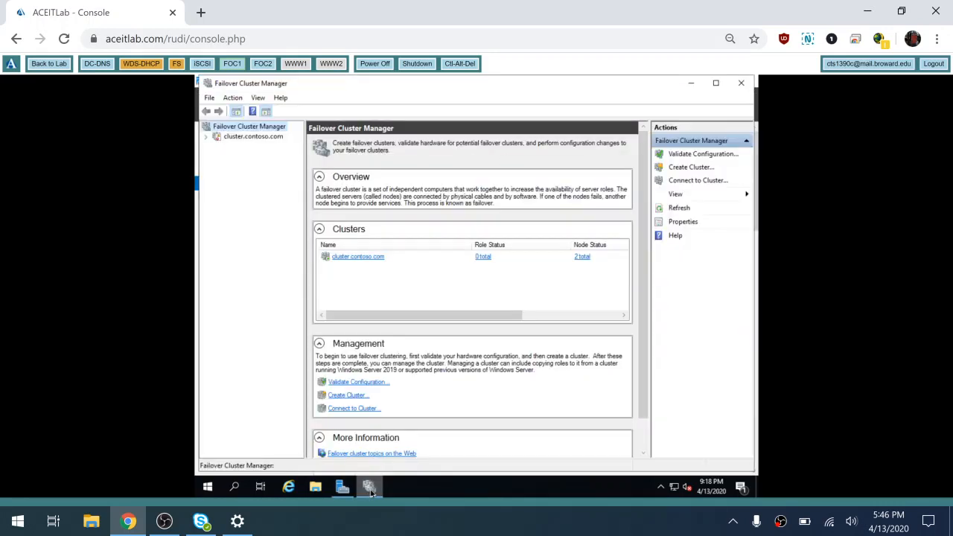
left_click(715, 83)
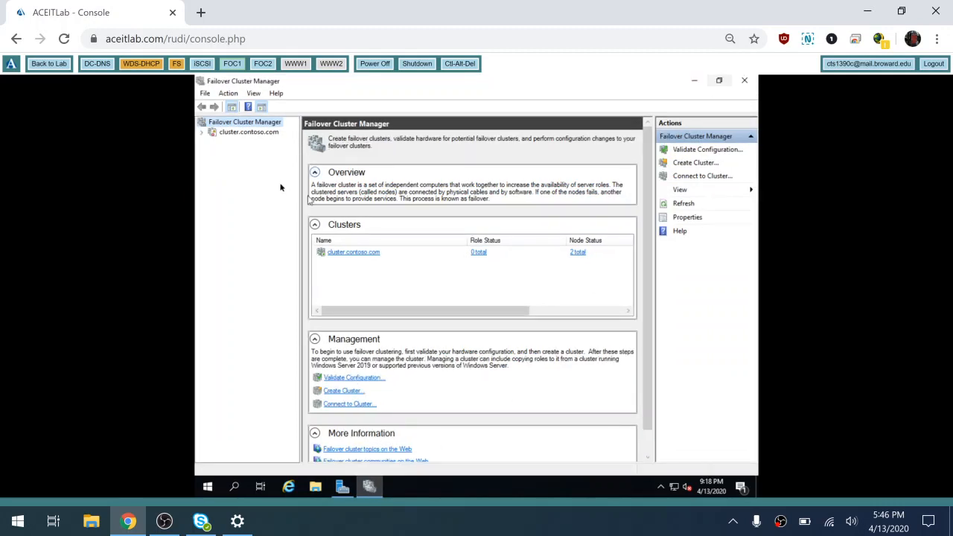
left_click(203, 133)
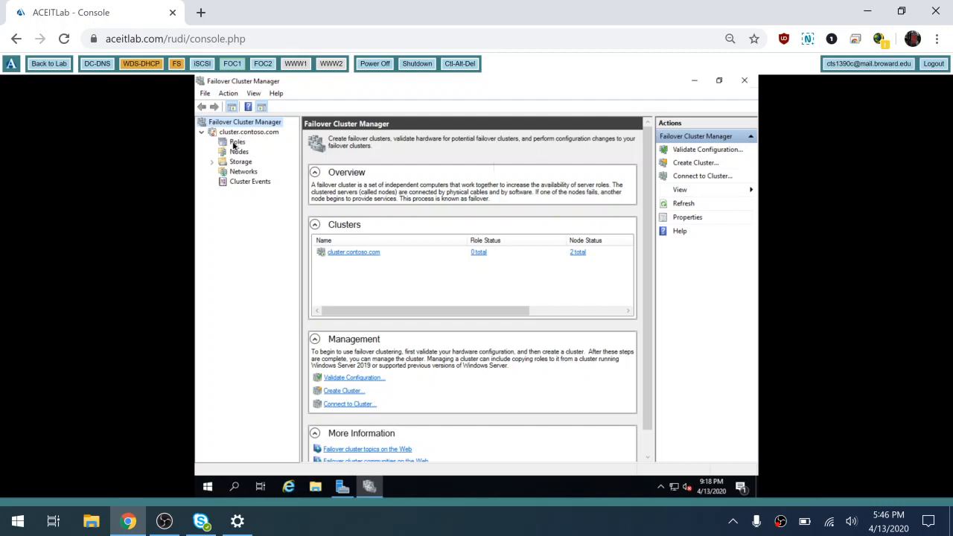
left_click(237, 152)
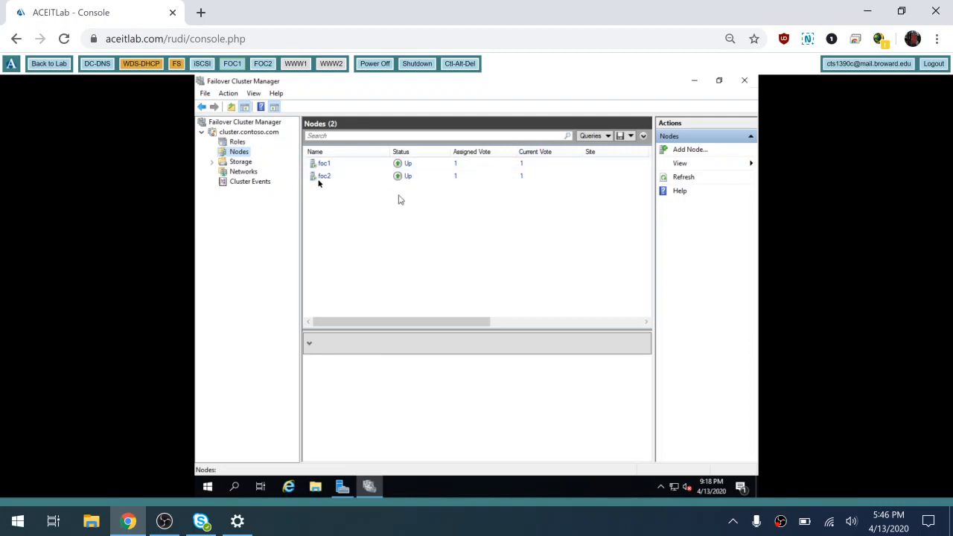
- Review Cluster Disk 2 under Storage and Cluster Network 1's status, then show the empty Roles page
left_click(213, 163)
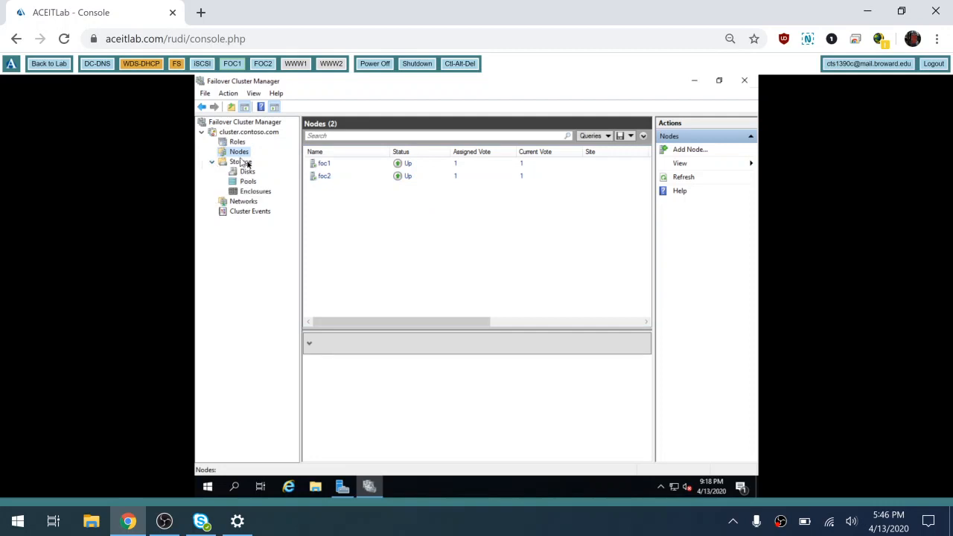
left_click(248, 172)
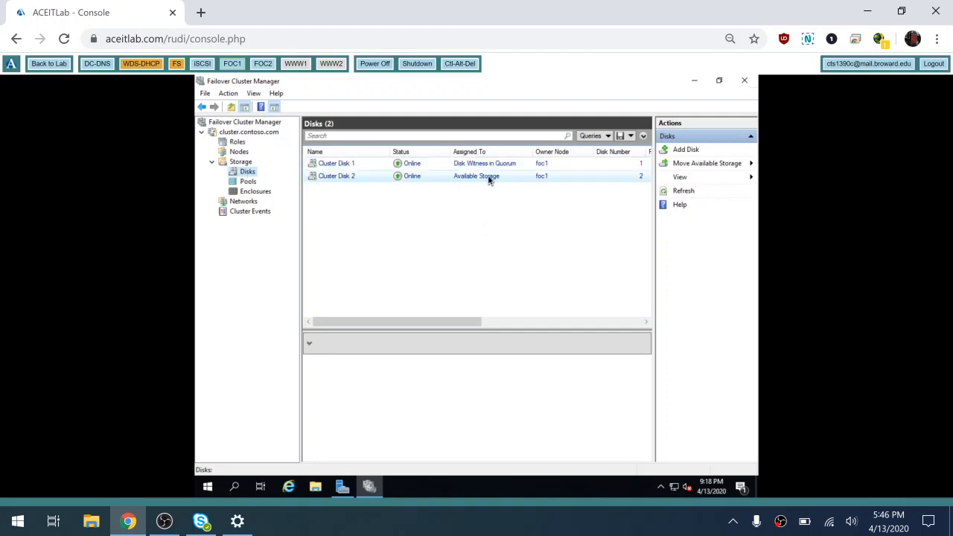
left_click(245, 202)
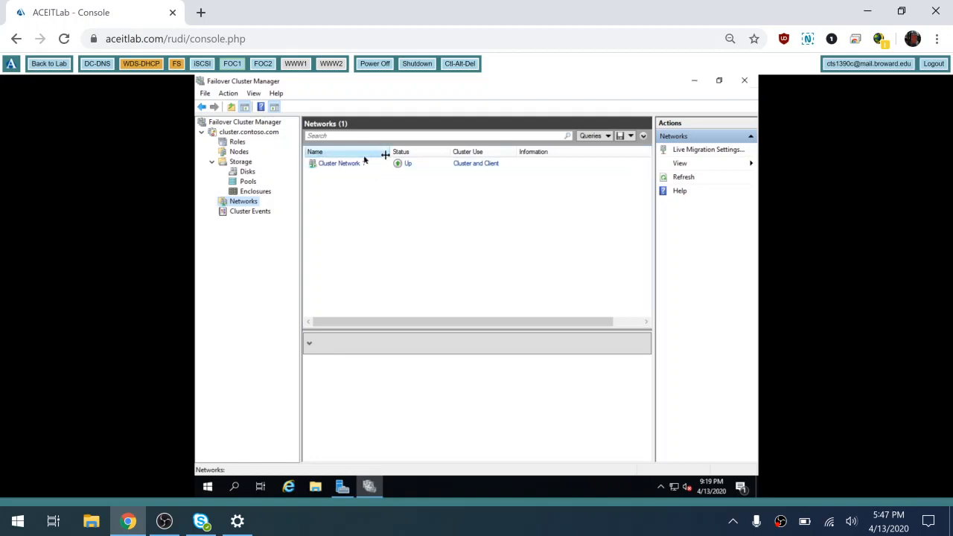
left_click(238, 143)
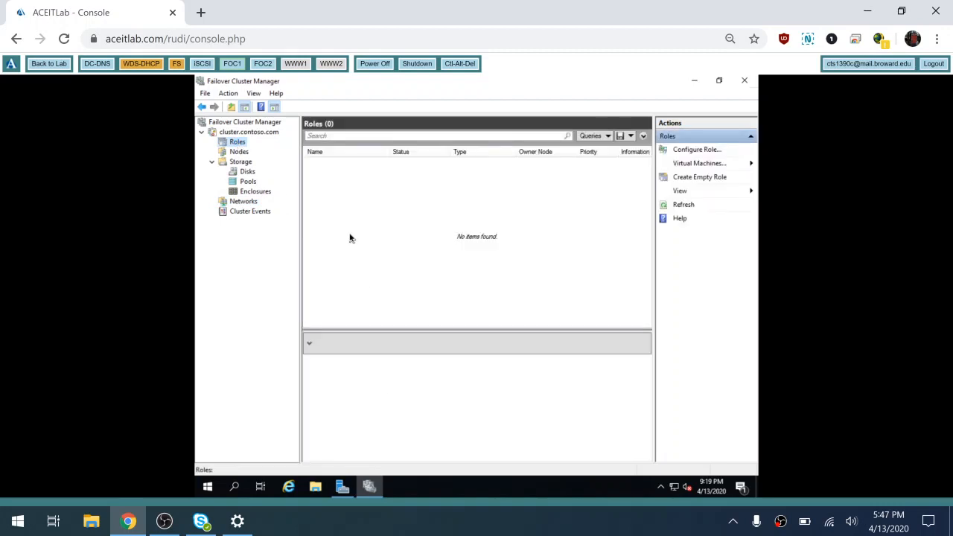
- Start the High Availability Wizard from the Roles context menu and go past its introduction
right_click(238, 144)
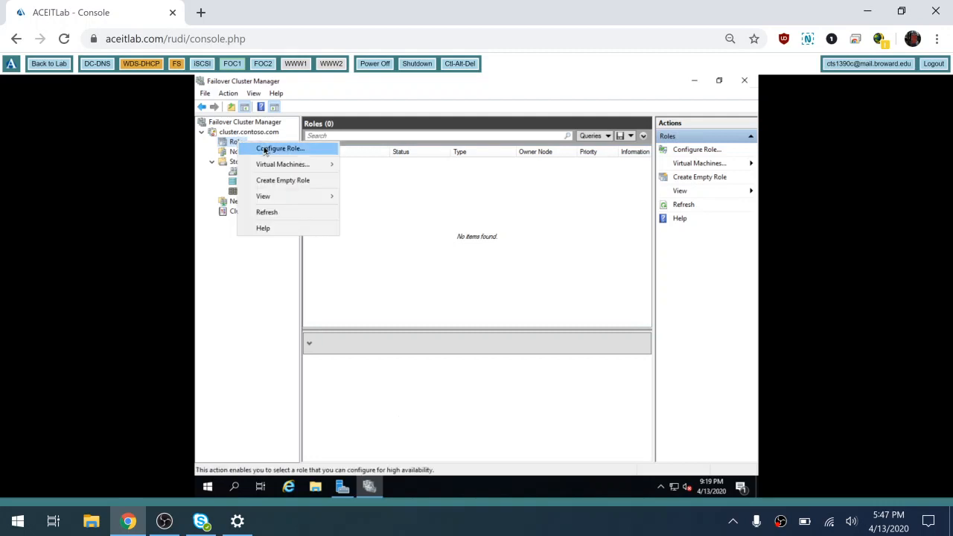
left_click(266, 149)
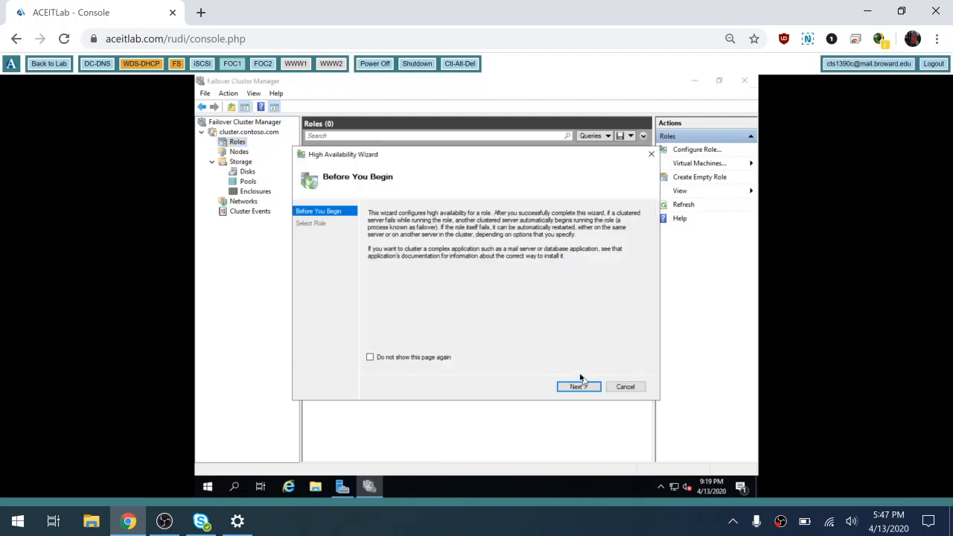
left_click(573, 387)
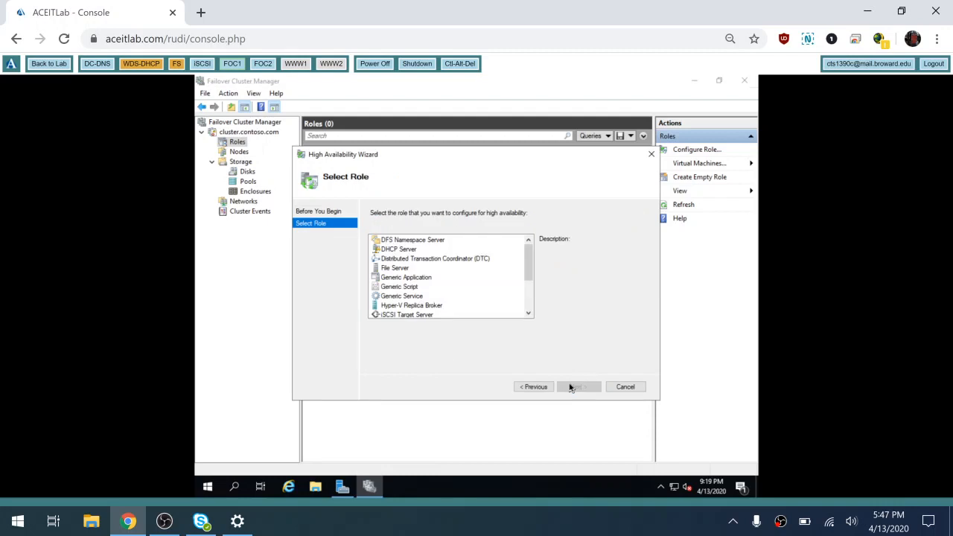
- Select DHCP Server in the Select Role list, after briefly trying File Server
left_click(402, 250)
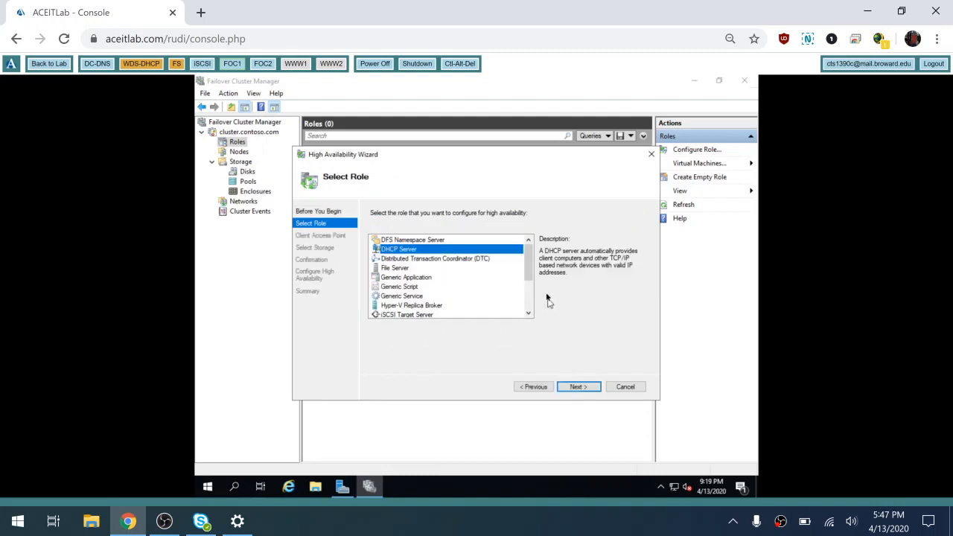
scroll(534, 298, "down", 2)
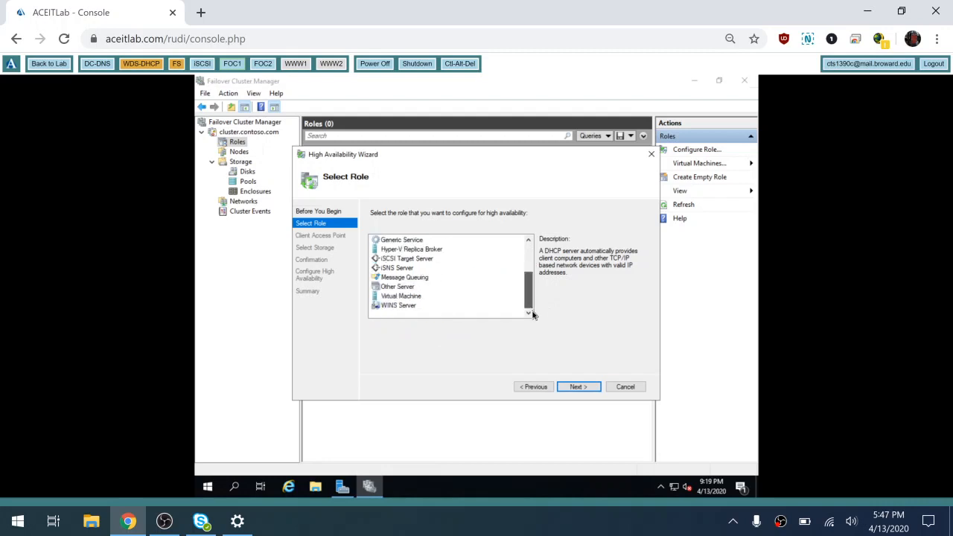
scroll(536, 291, "up", 3)
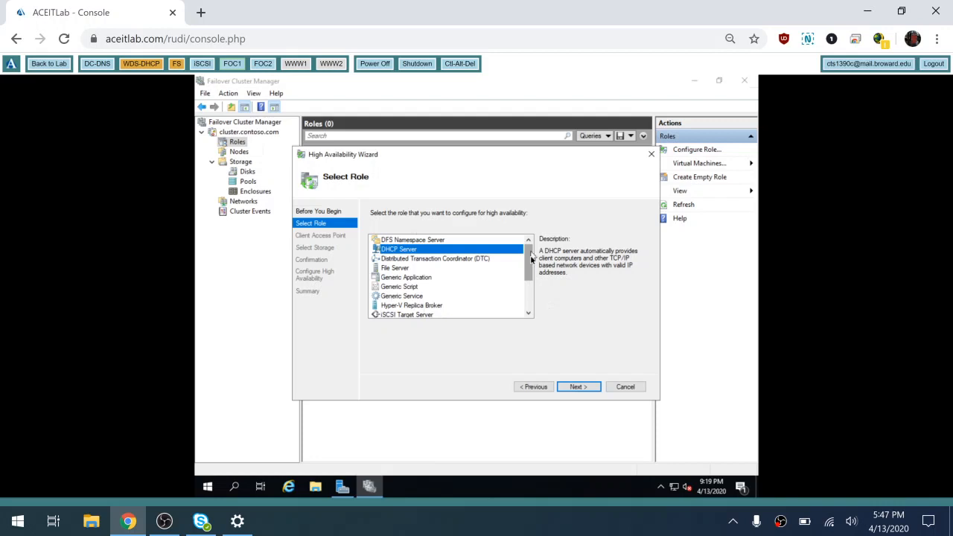
left_click_drag(532, 258, 531, 267)
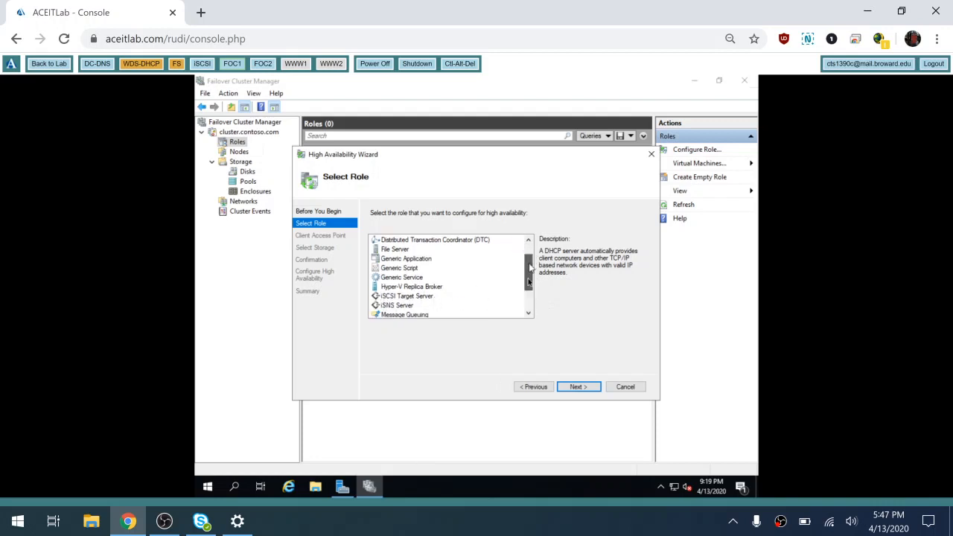
left_click_drag(530, 279, 529, 295)
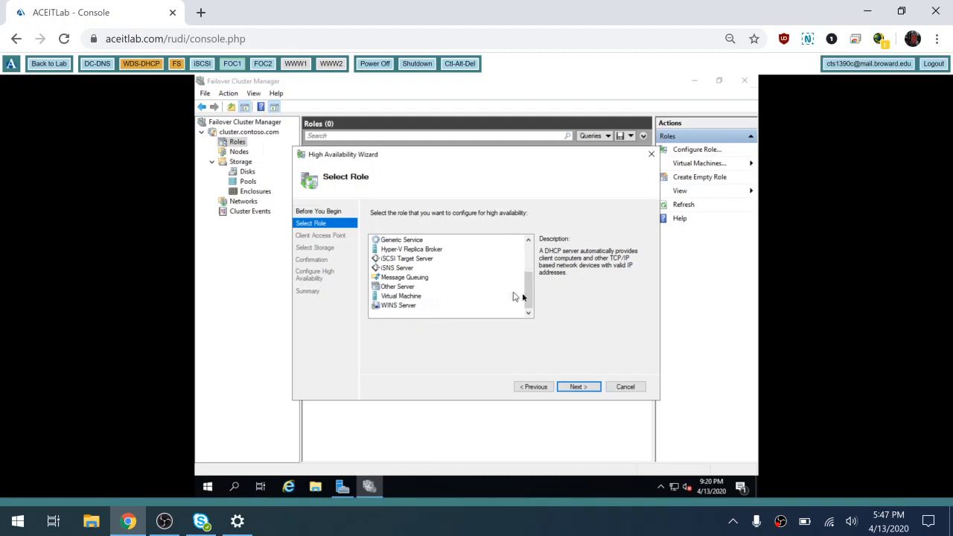
left_click_drag(532, 298, 532, 263)
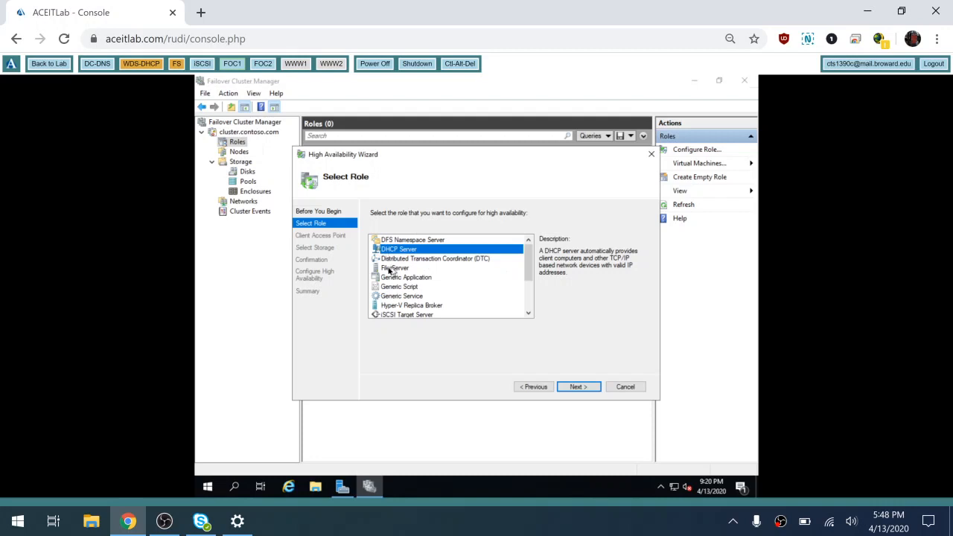
left_click(388, 268)
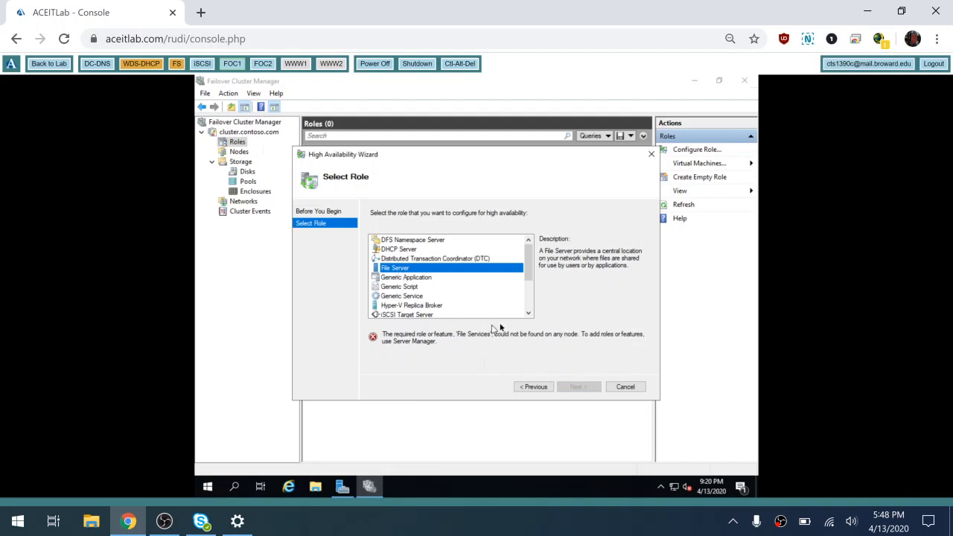
left_click(409, 252)
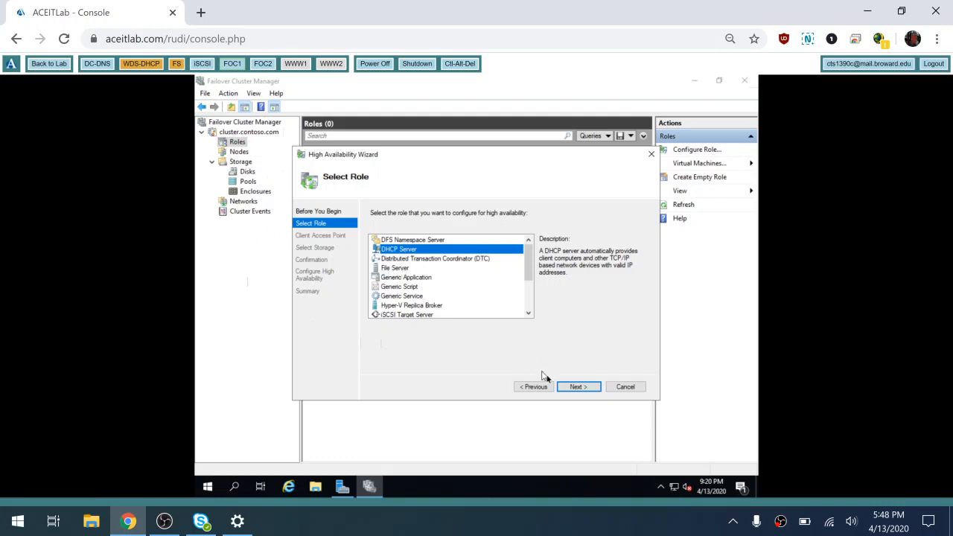
- Give the role the name dhcp and address 10.0.0.151 on network 10.0.0.0/24
left_click(580, 389)
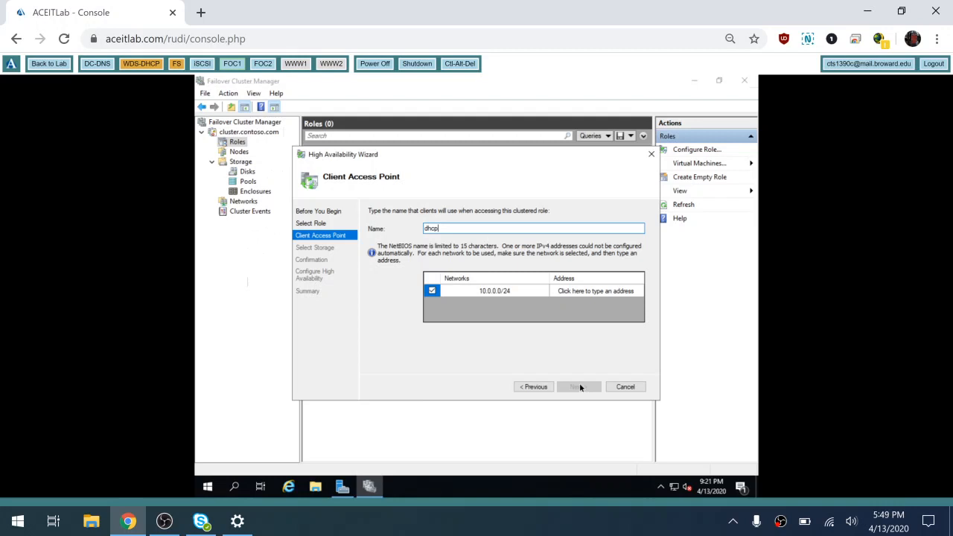
left_click(607, 298)
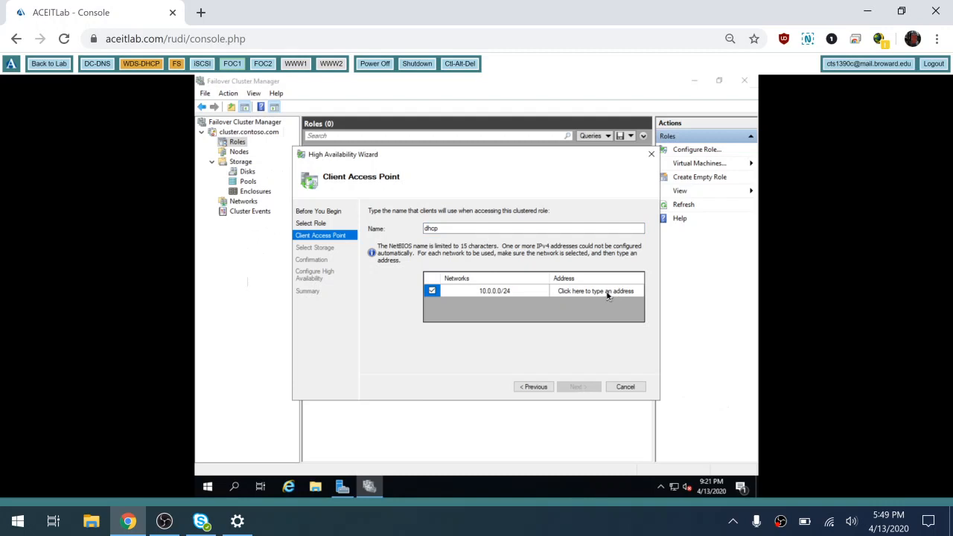
left_click(608, 296)
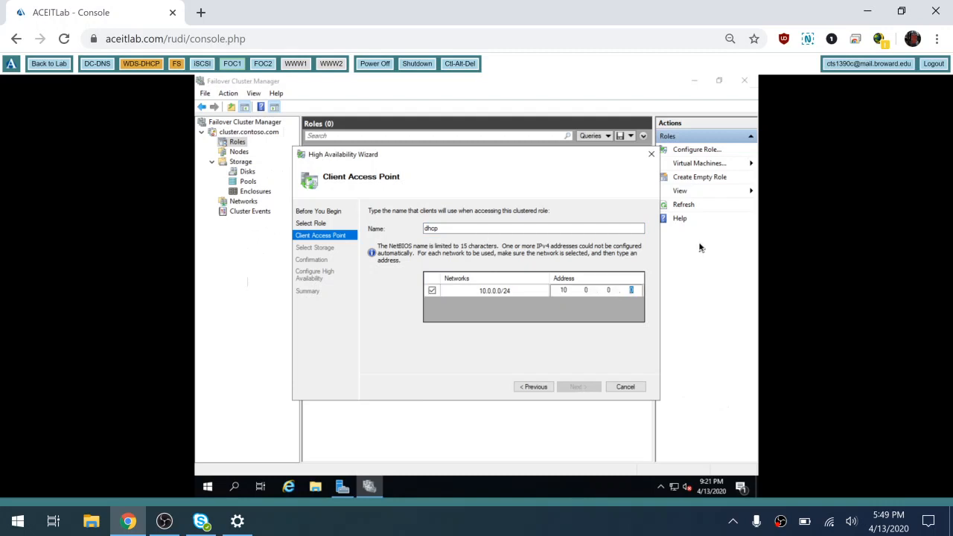
type("151")
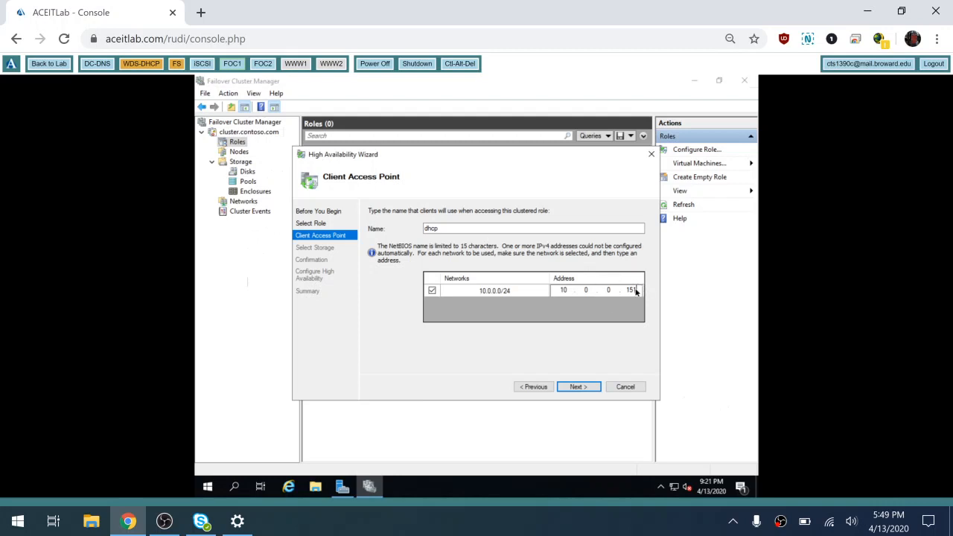
left_click(578, 388)
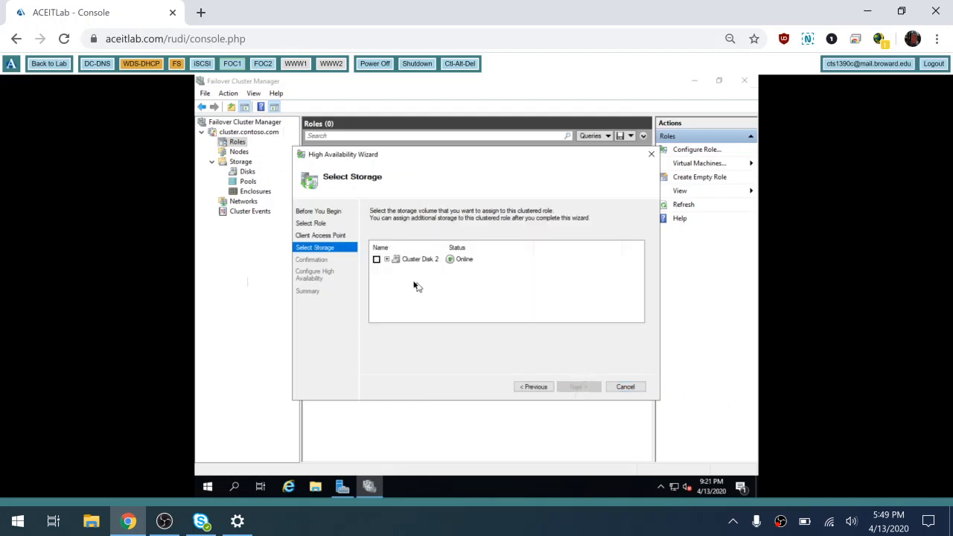
- Assign Cluster Disk 2 as the role's storage and finish creating the dhcp role
left_click(386, 260)
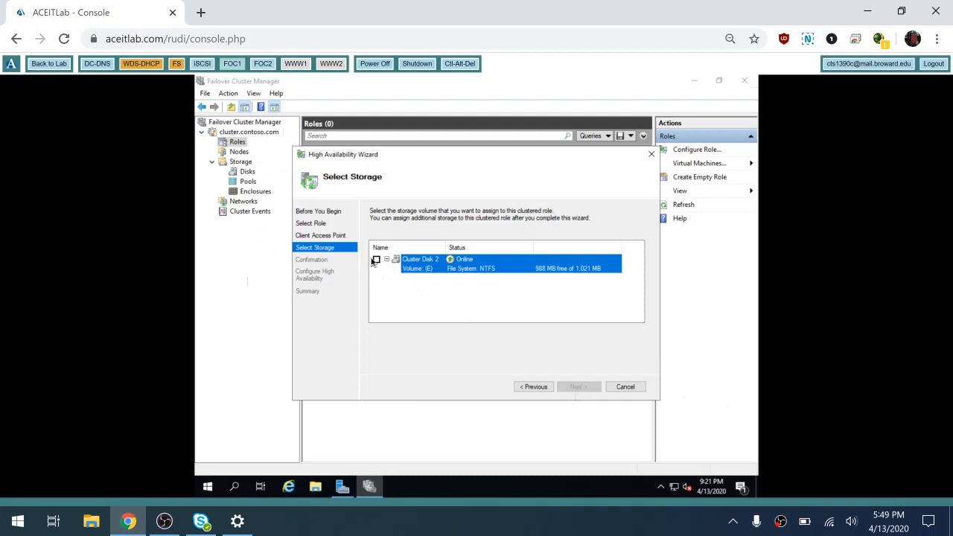
left_click(376, 260)
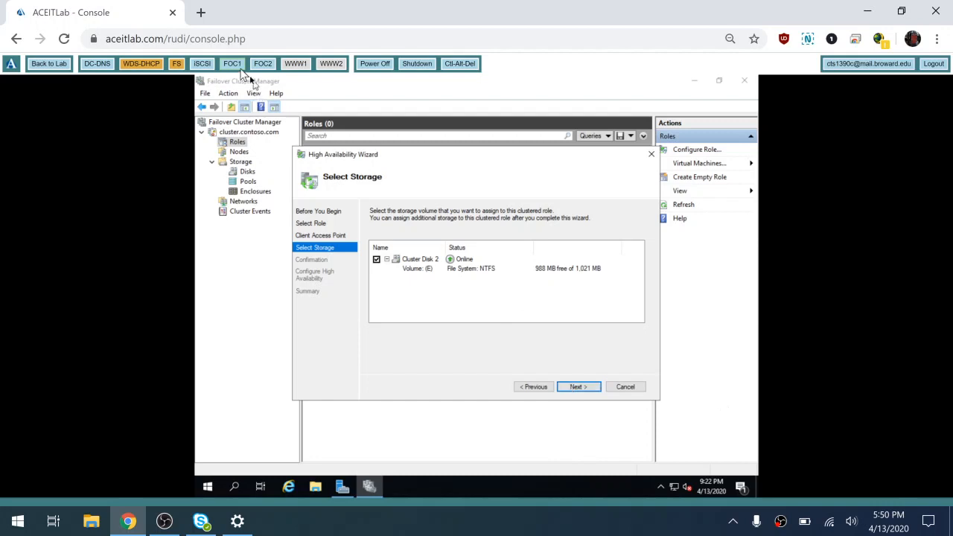
left_click(591, 391)
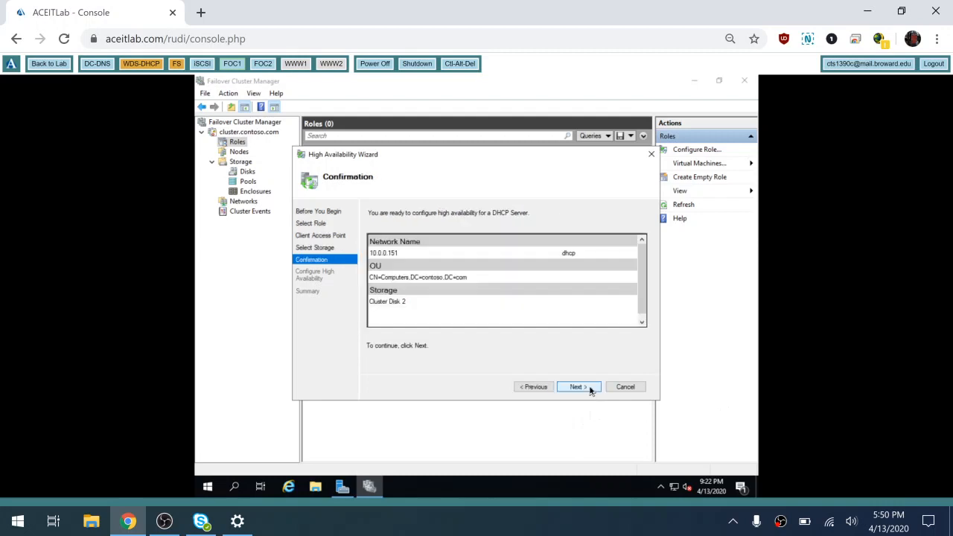
left_click(590, 391)
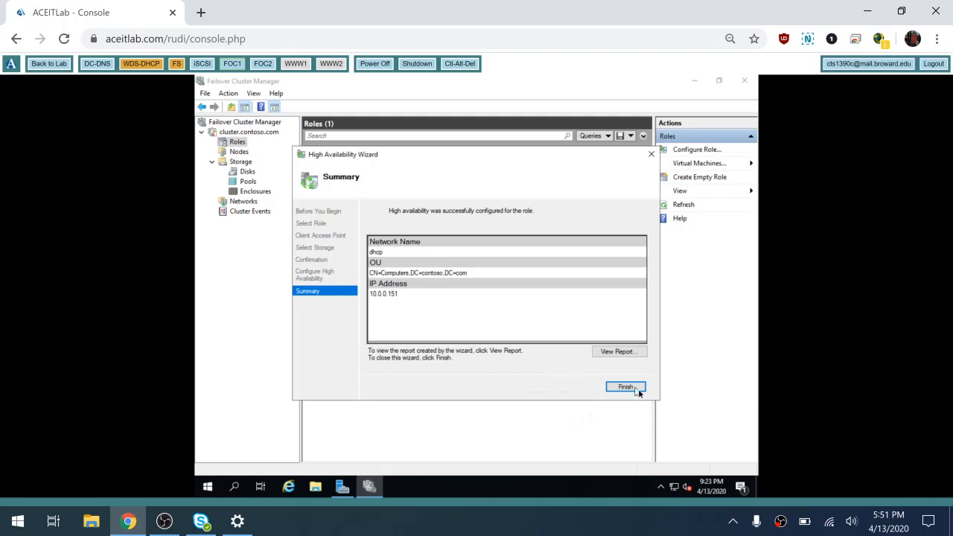
left_click(629, 388)
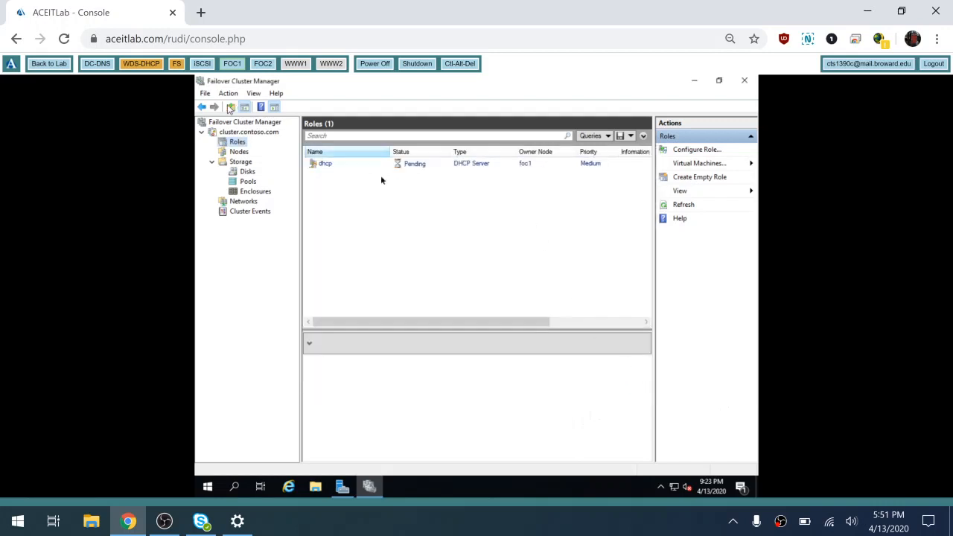
- Switch to the DC-DNS server console and close DNS Manager
left_click(97, 63)
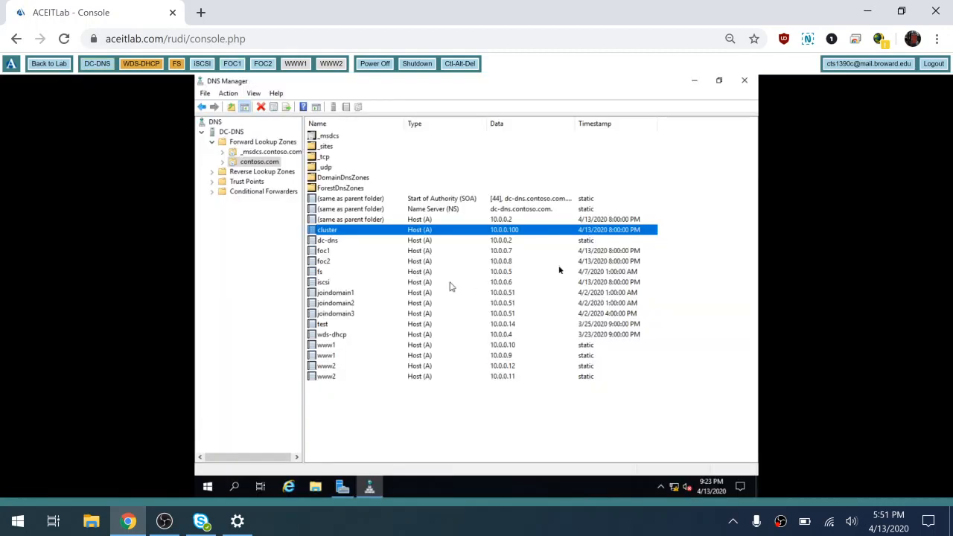
left_click(745, 82)
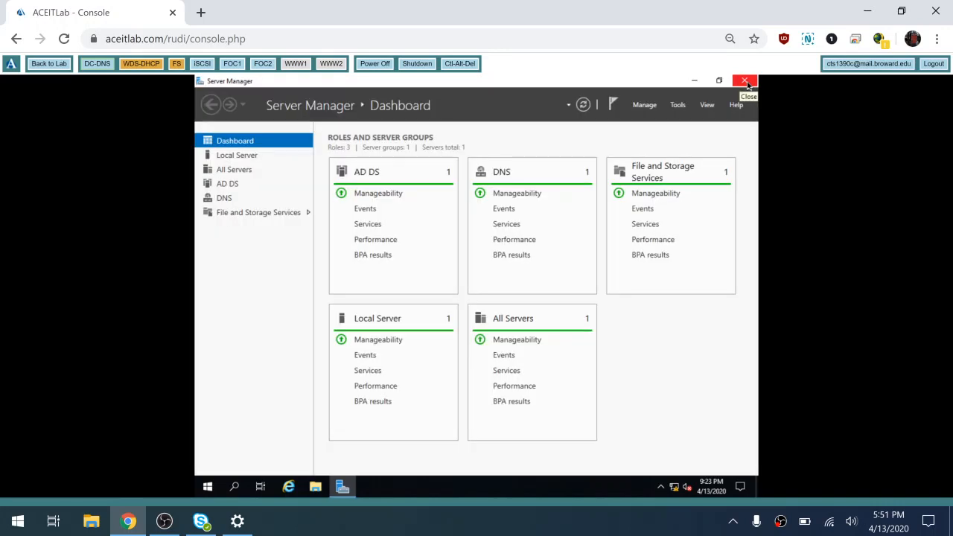
left_click(678, 106)
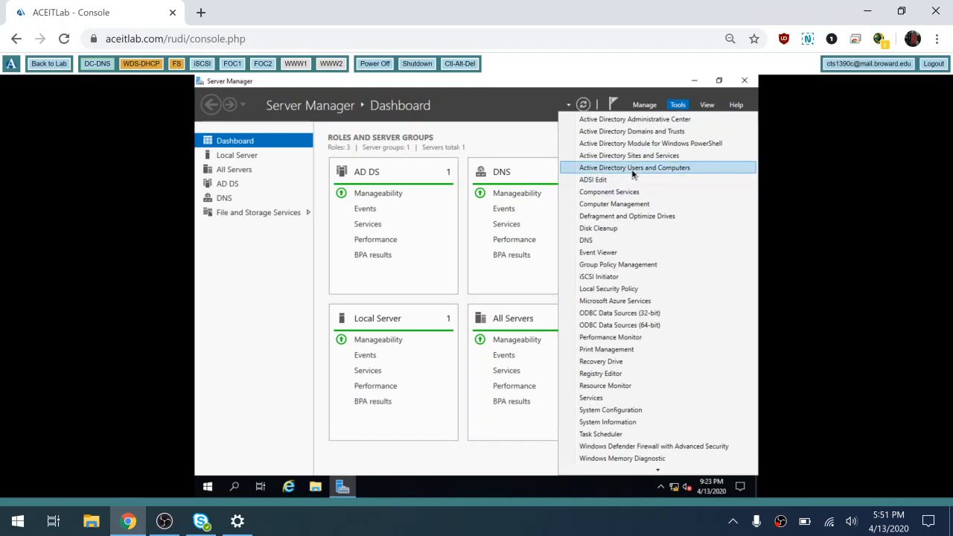
left_click(632, 169)
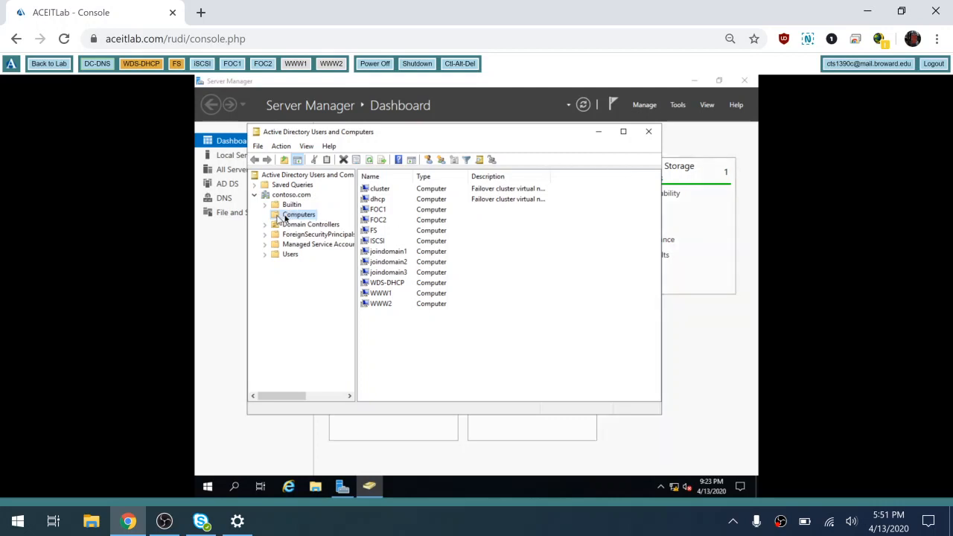
left_click(385, 201)
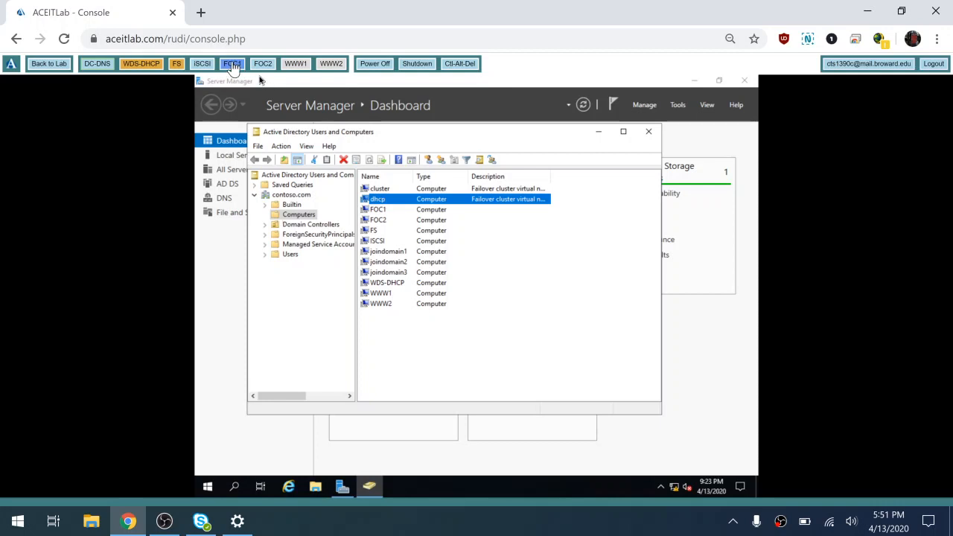
left_click(650, 131)
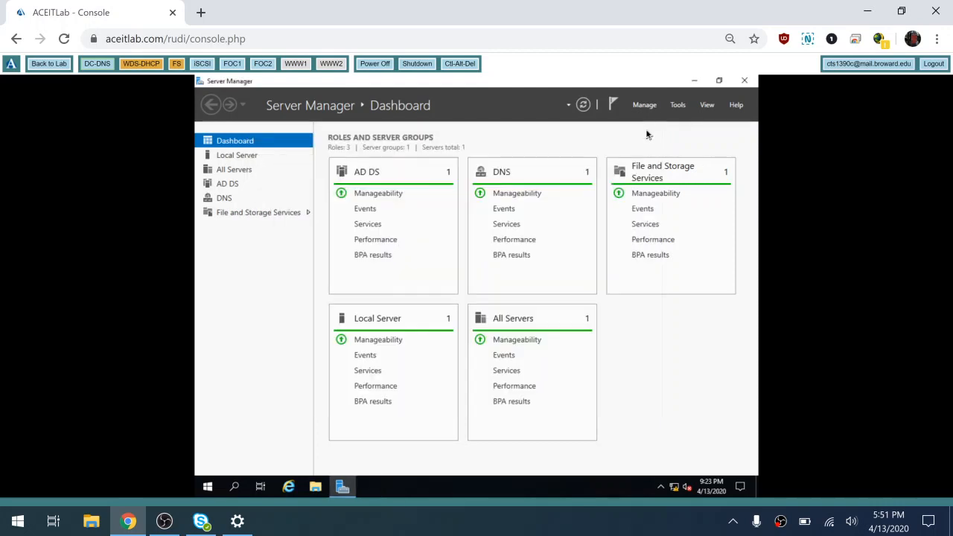
- Reopen DNS Manager and view contoso.com records, including the dhcp host at 10.0.0.151
left_click(679, 106)
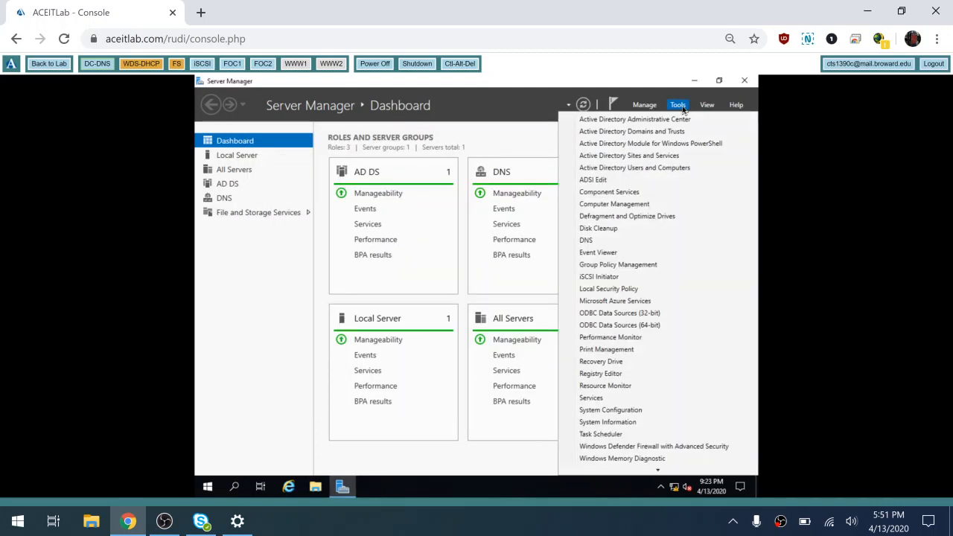
left_click(606, 241)
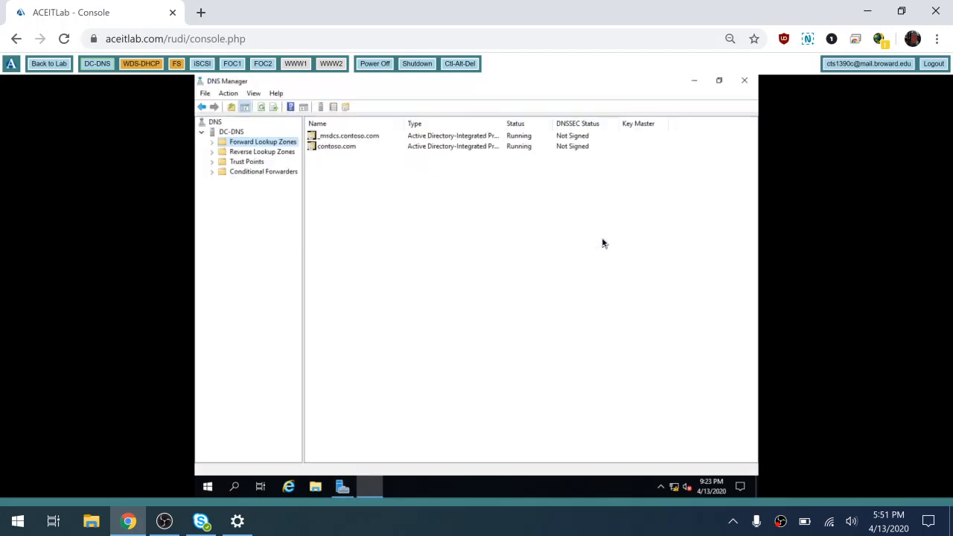
left_click(212, 142)
left_click(246, 162)
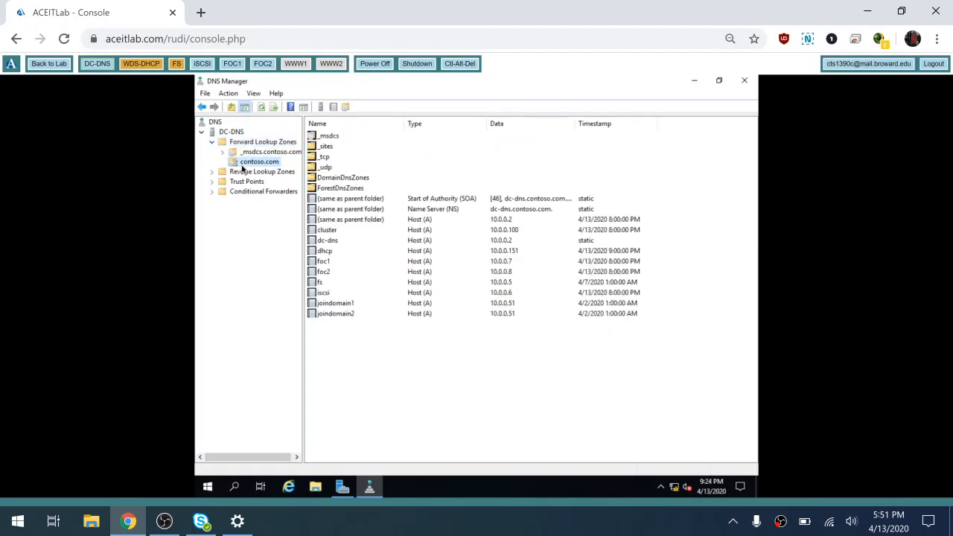
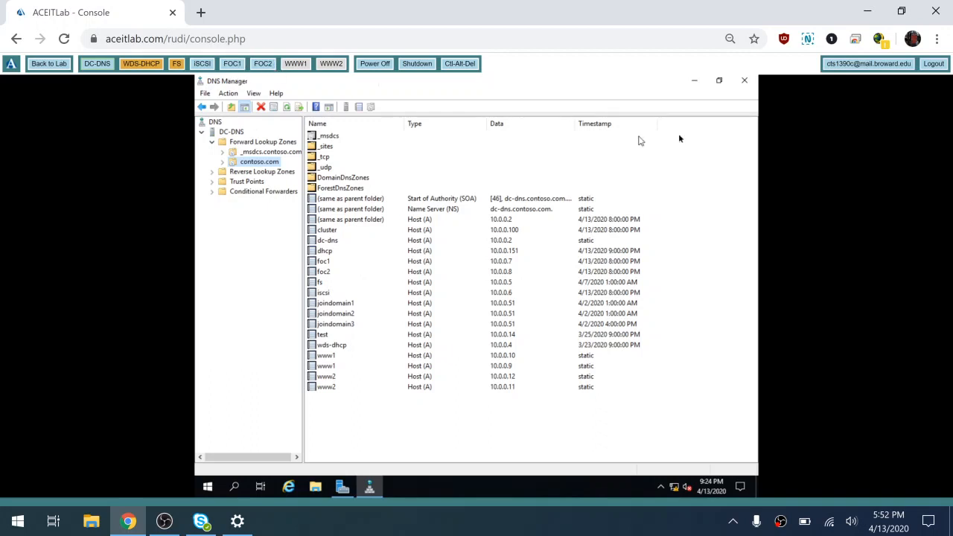
- Close DNS Manager and switch to foc1, where the dhcp role shows Running
left_click(743, 82)
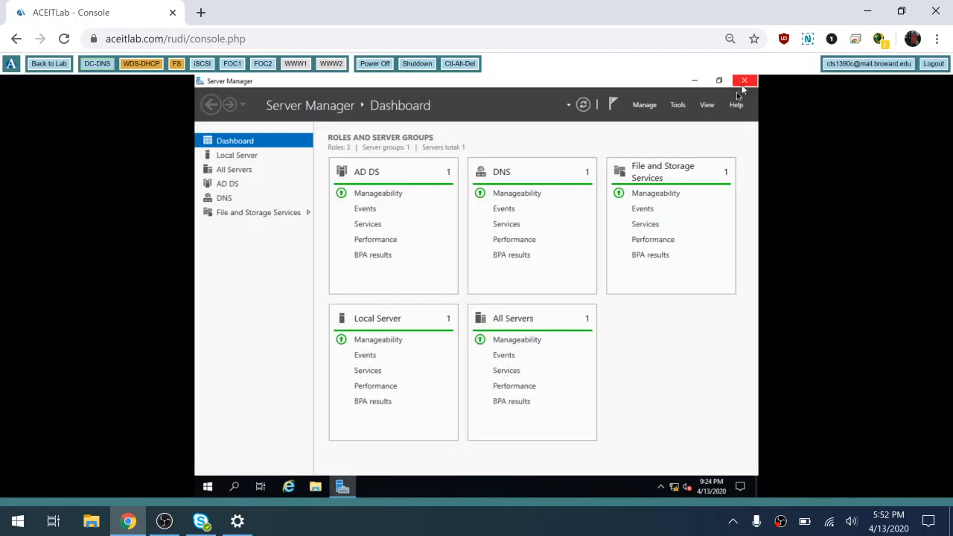
left_click(233, 65)
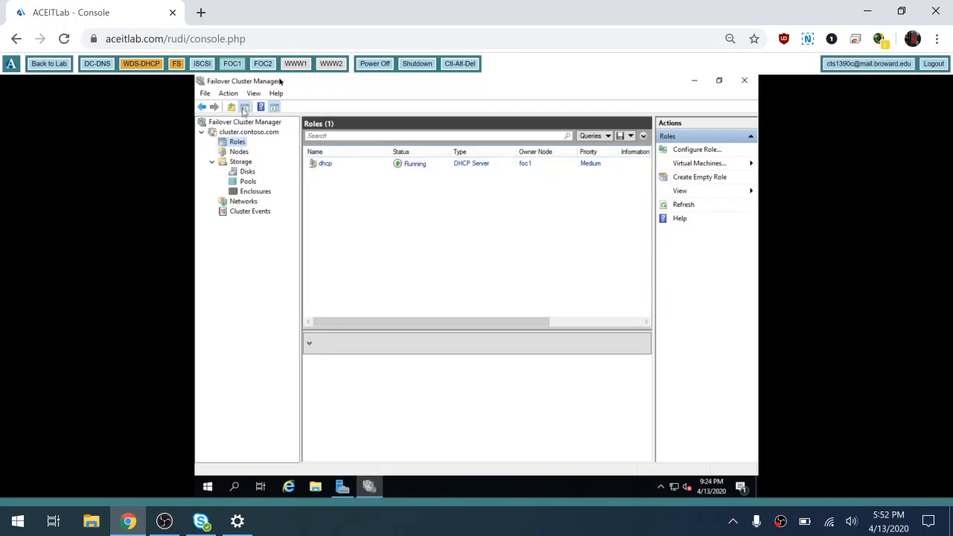
- Open Manage DHCP Server for the dhcp role and show server 10.0.0.151's IPv4 node
right_click(324, 166)
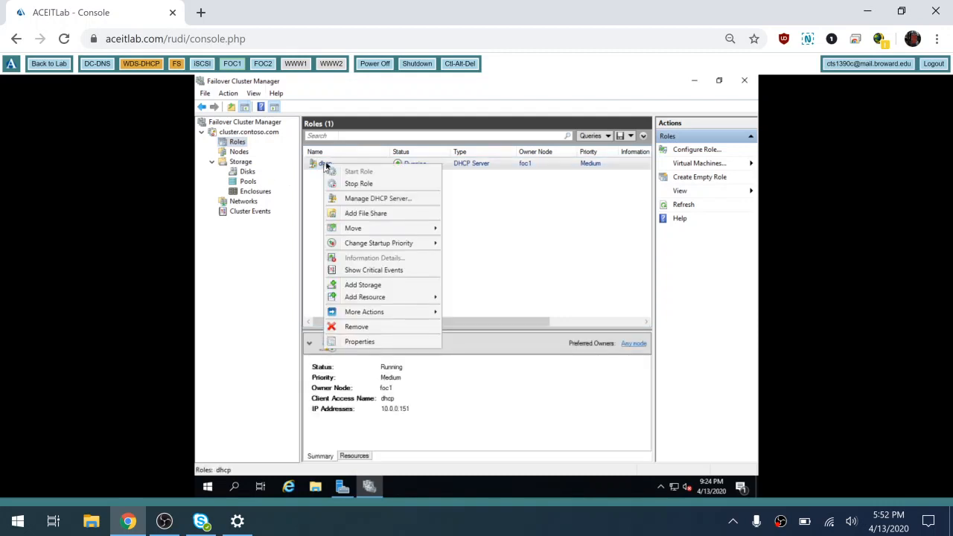
left_click(383, 201)
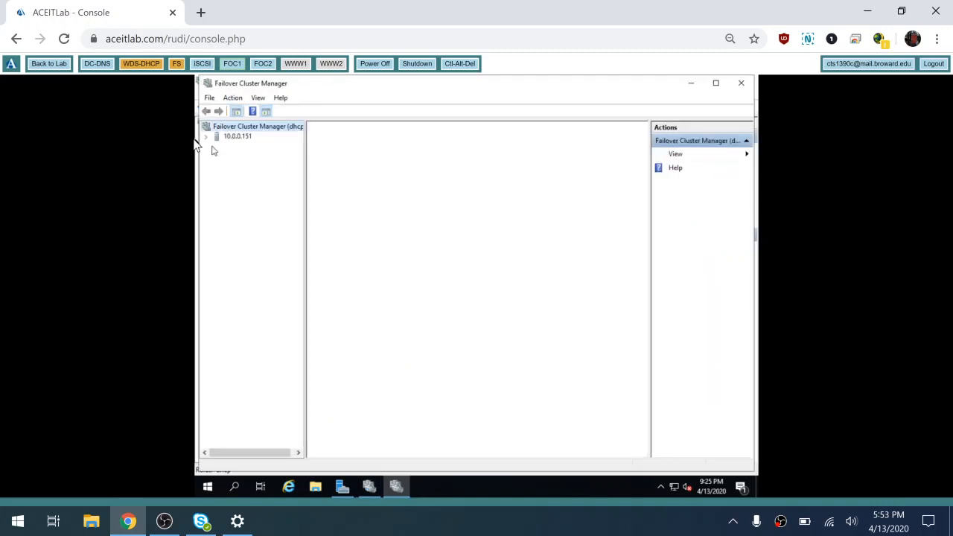
left_click(207, 137)
left_click(237, 148)
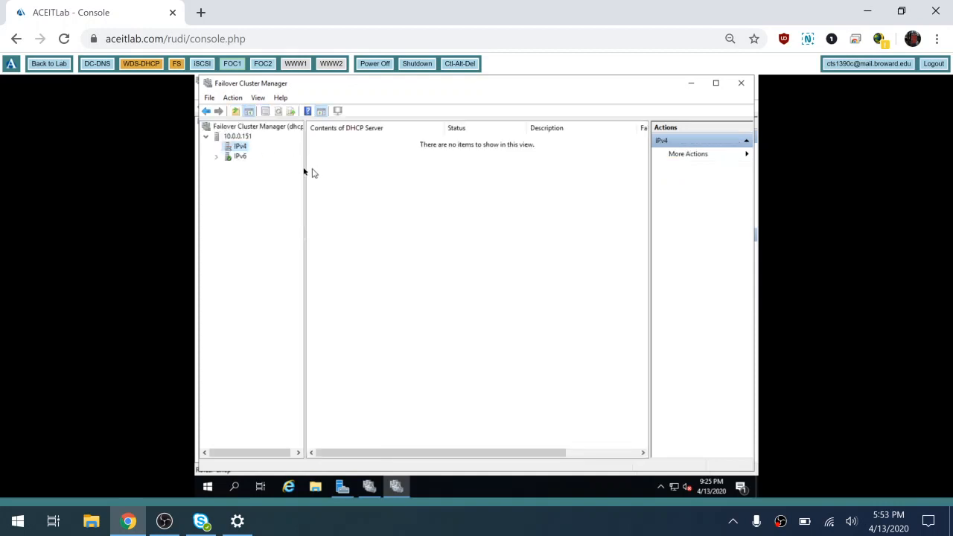
left_click_drag(305, 165, 439, 185)
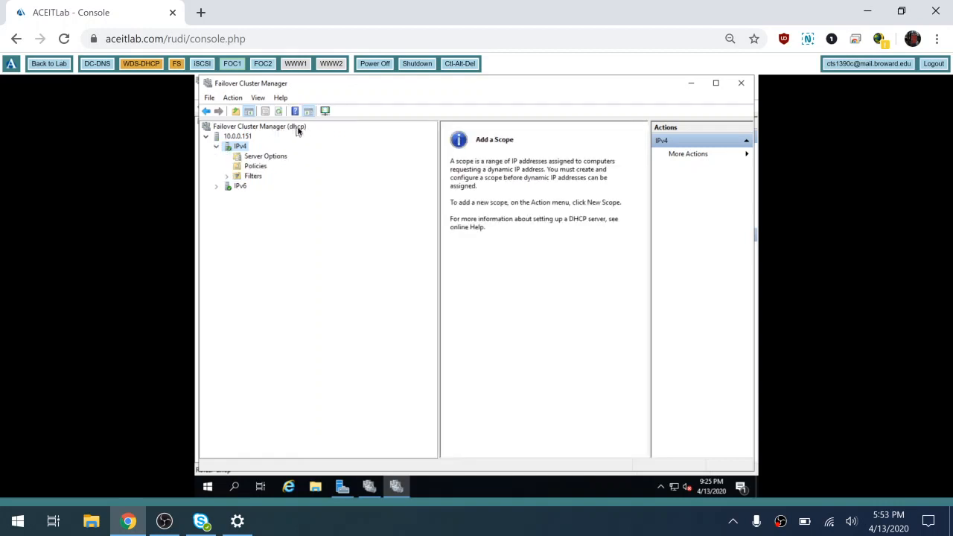
- Start a new IPv4 scope and name it Private
right_click(239, 148)
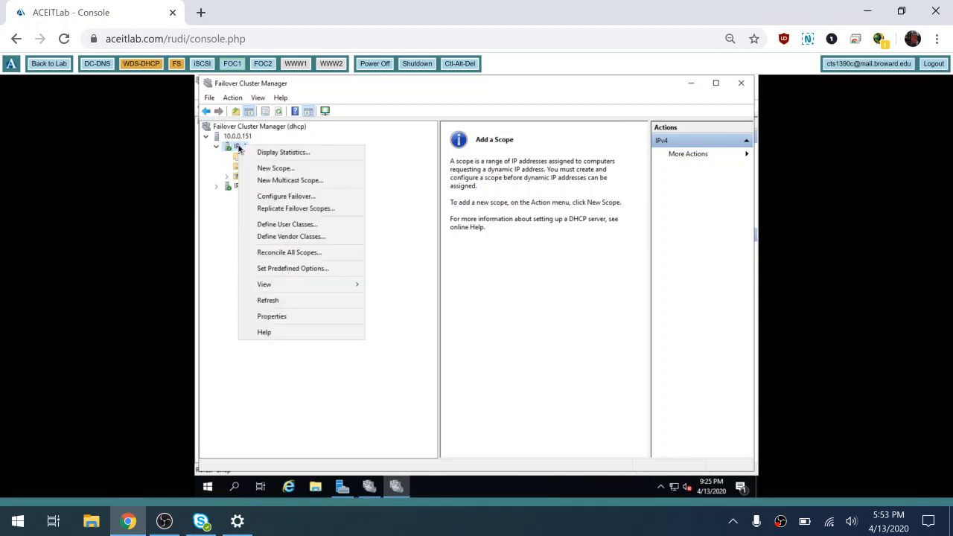
left_click(282, 170)
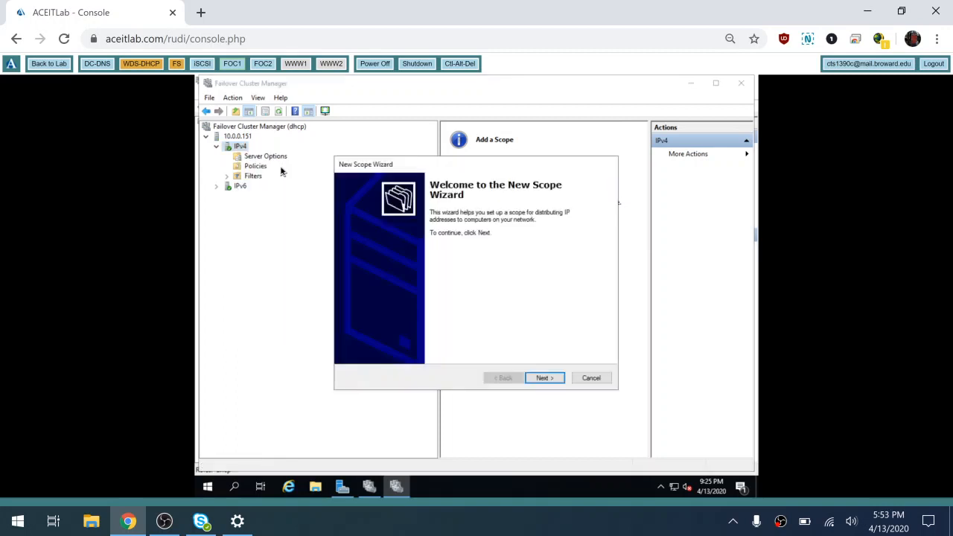
left_click(547, 378)
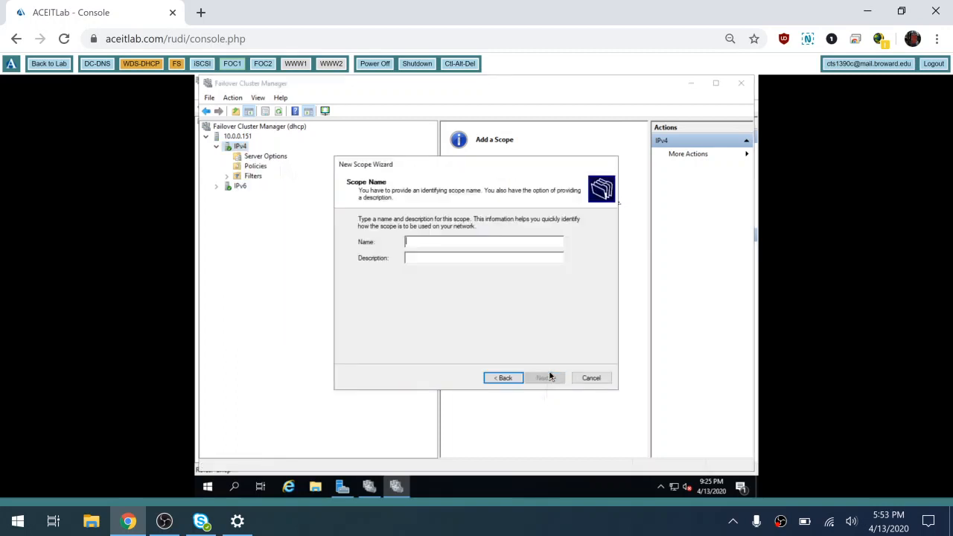
type("Priv")
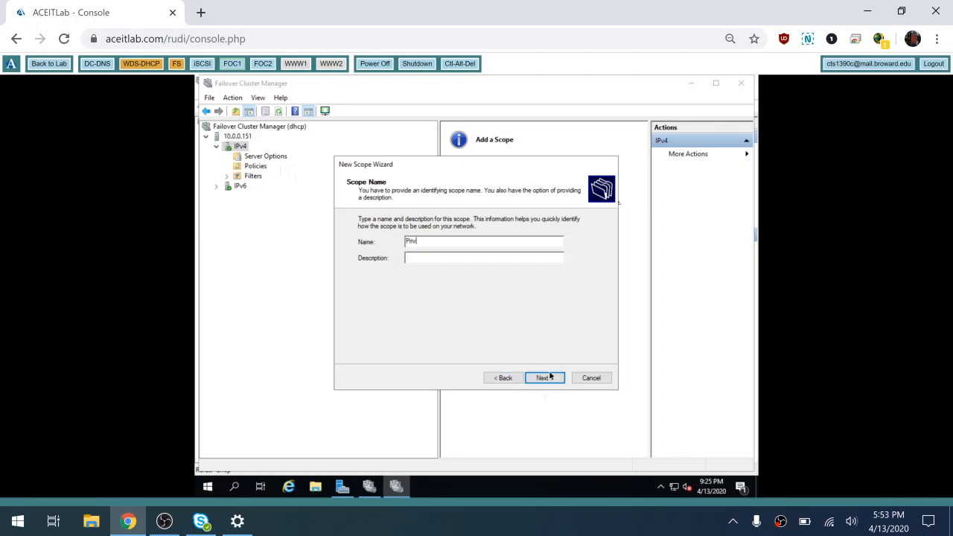
type("ate")
type("10")
type(".0.0.0")
type("/24")
left_click(546, 384)
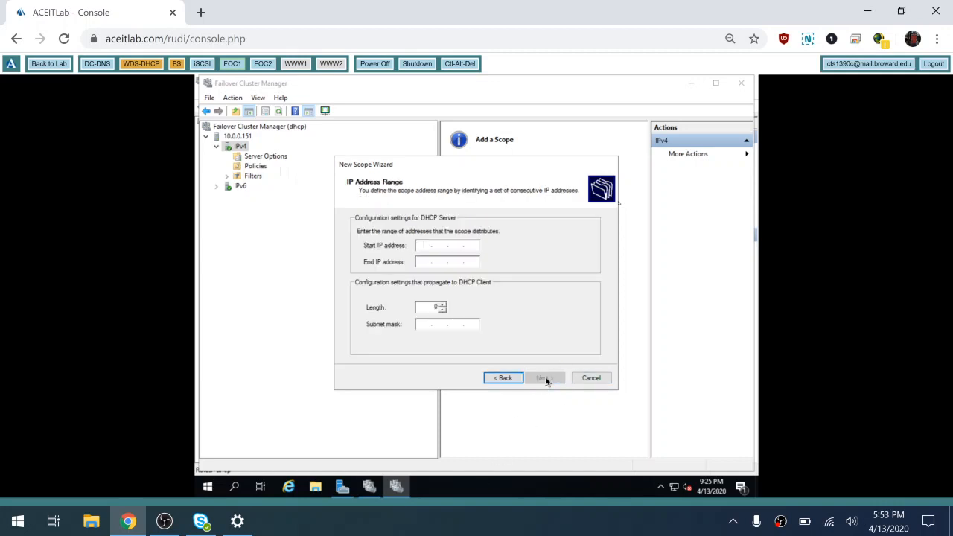
- Set the scope range 10.0.0.1–10.0.0.254 with prefix length 24 (255.255.255.0)
type("10.0.0.1")
key("Tab")
type("10")
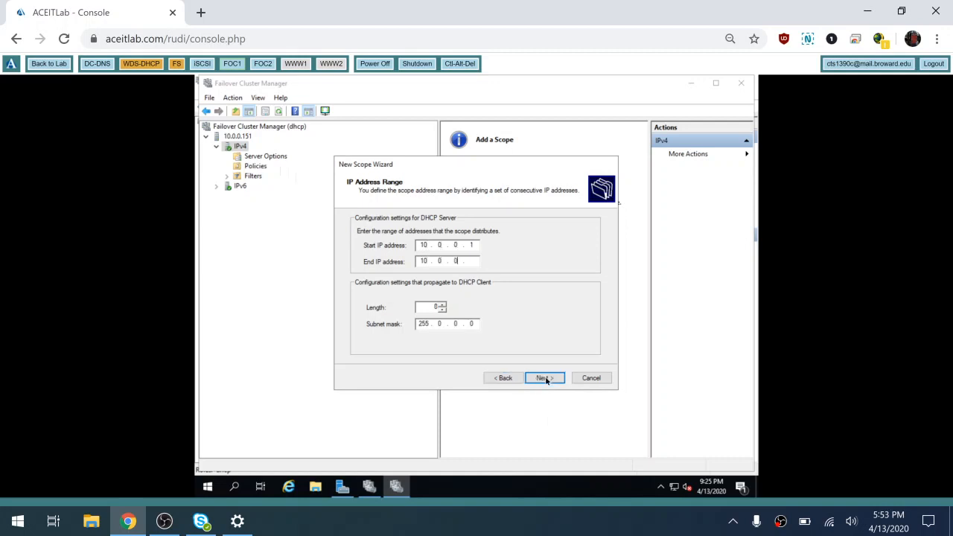
type(".0.0.254")
left_click(442, 305)
key("BackSpace")
key("BackSpace")
type("21")
key("BackSpace")
key("BackSpace")
type("31")
key("BackSpace")
key("BackSpace")
type("21")
key("BackSpace")
type("4")
left_click(542, 379)
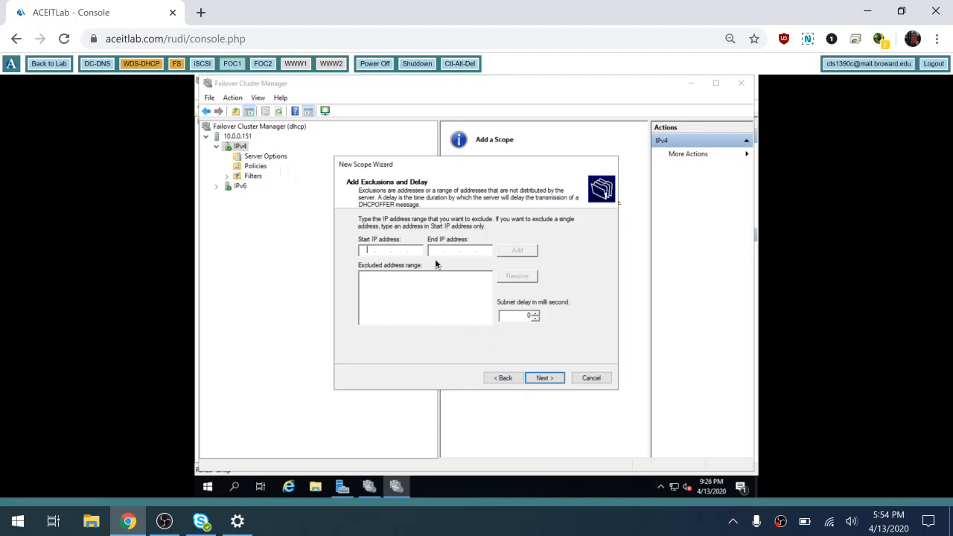
- Exclude addresses 10.0.0.1 through 10.0.0.160 from the Private scope
type("10.0.010.0.026")
key("BackSpace")
key("BackSpace")
type("10 . 0")
left_click(520, 251)
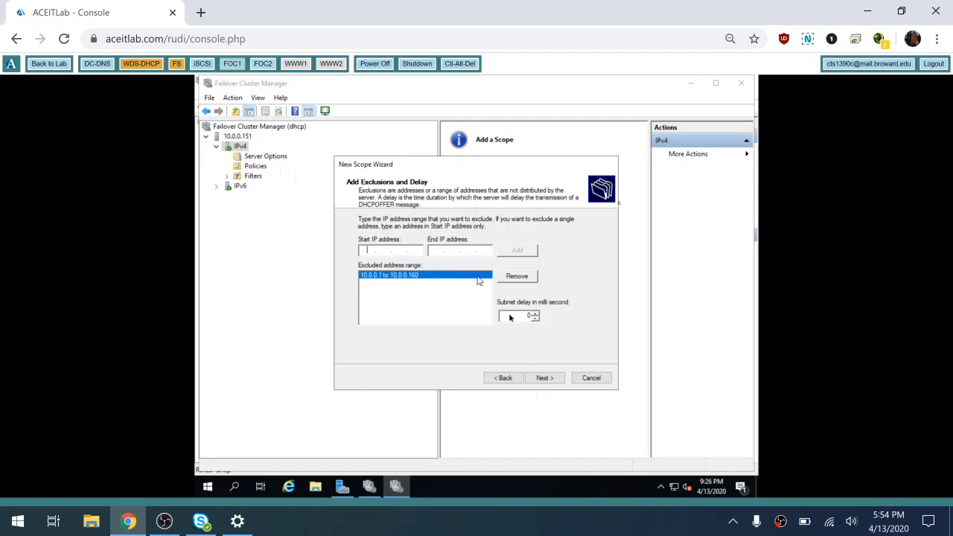
left_click(552, 377)
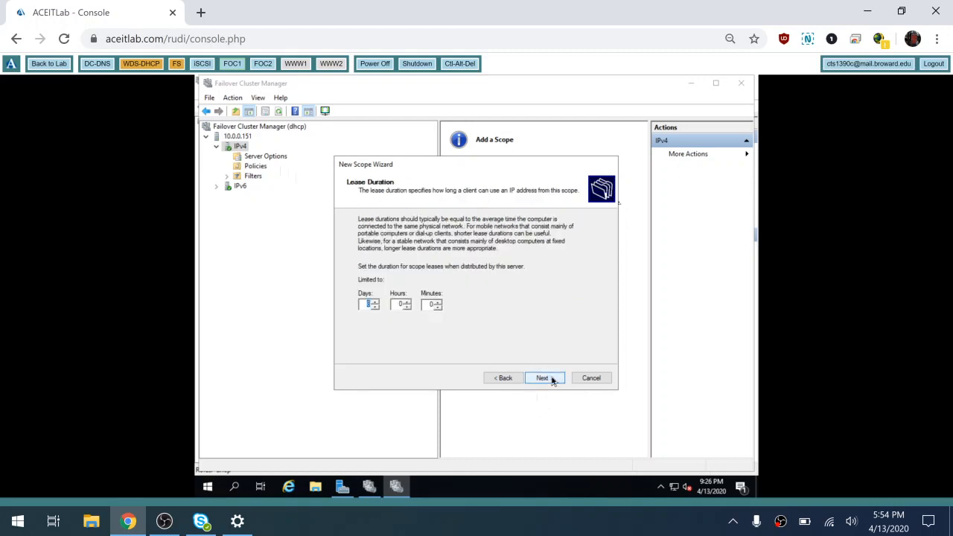
- Keep the default lease duration and add 10.0.0.1 as the default gateway
left_click(552, 378)
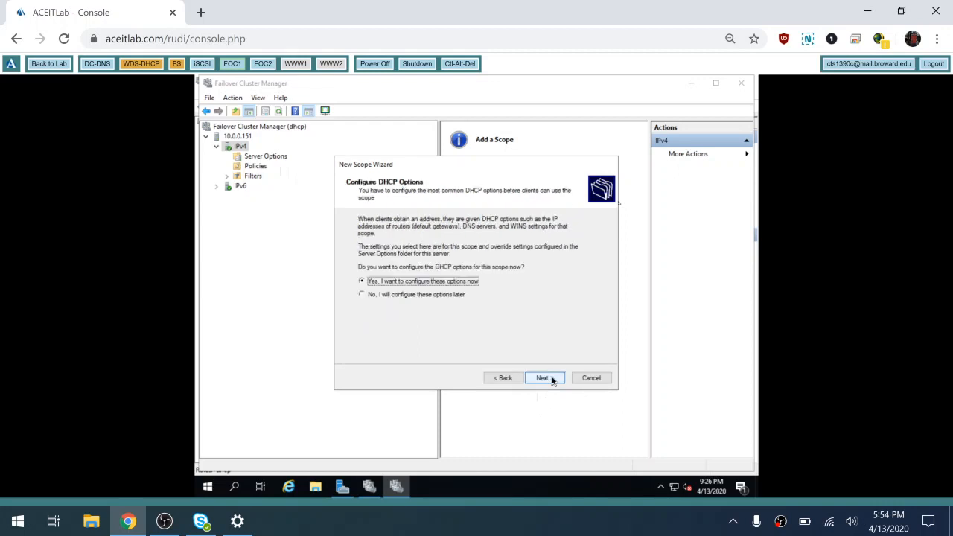
left_click(552, 379)
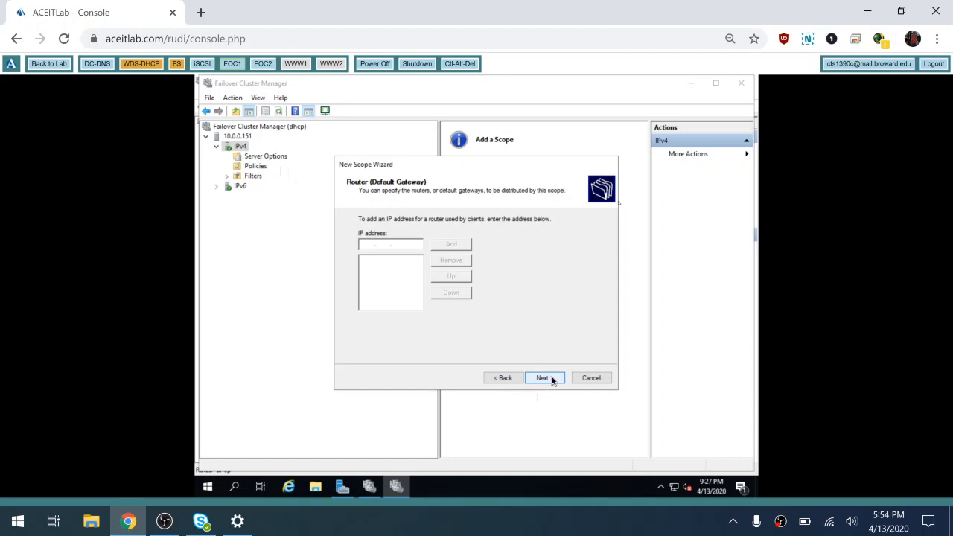
type("10.0.0.1")
left_click(462, 244)
- Keep DNS contoso.com/10.0.0.2, skip WINS, then activate and finish the Private scope
left_click(551, 379)
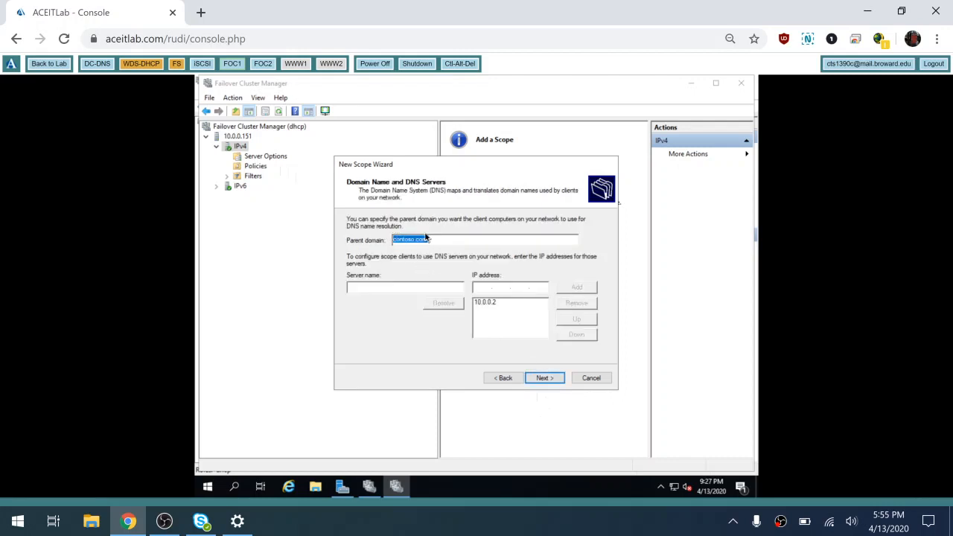
left_click(554, 381)
left_click(554, 382)
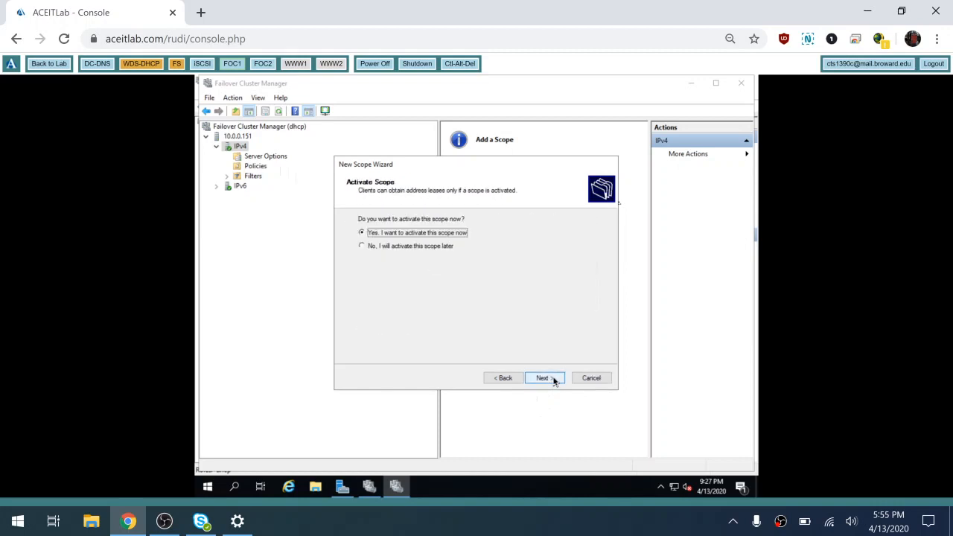
left_click(554, 381)
left_click(546, 378)
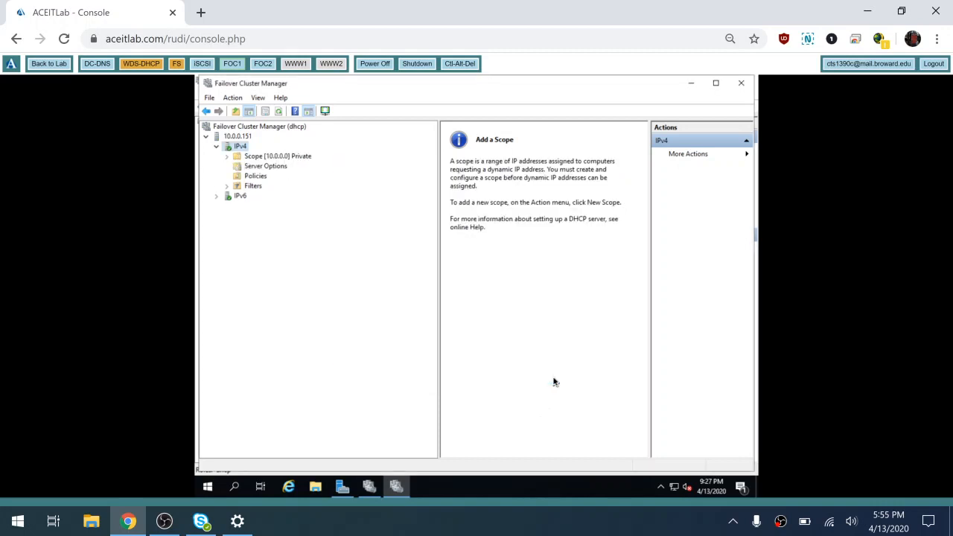
left_click(227, 156)
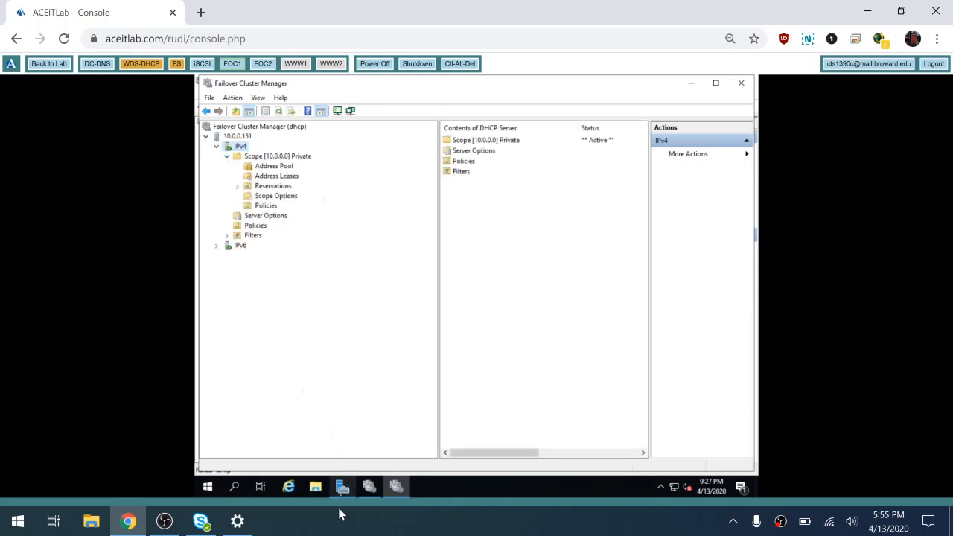
left_click(350, 487)
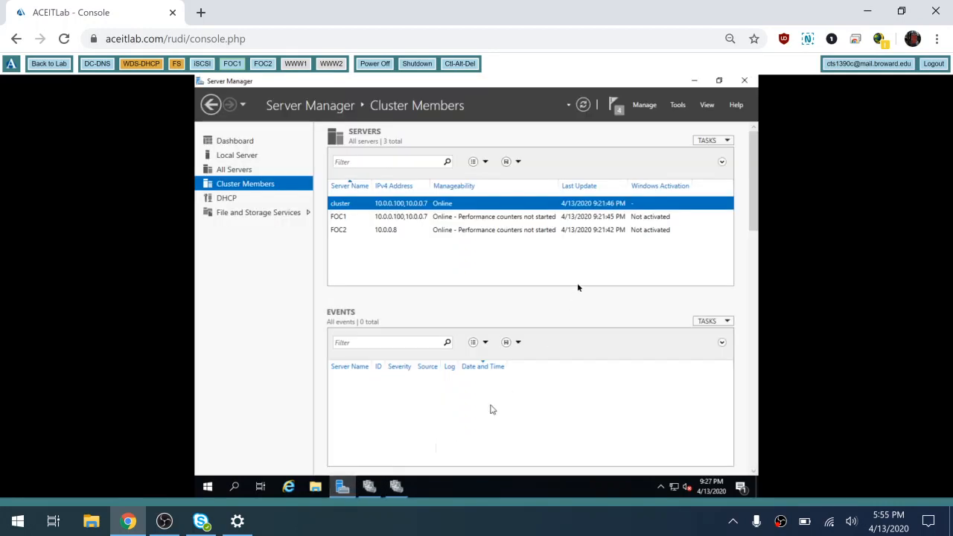
left_click(679, 106)
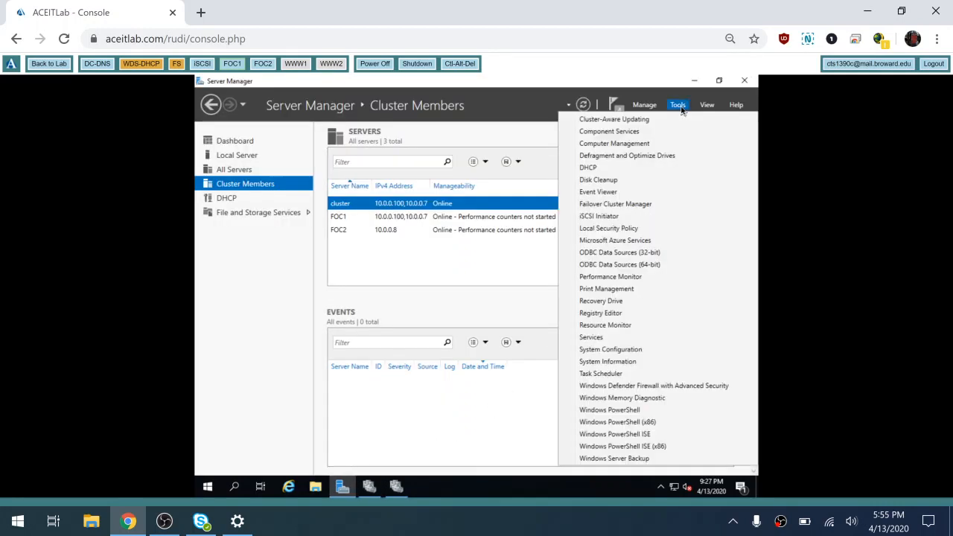
left_click(622, 170)
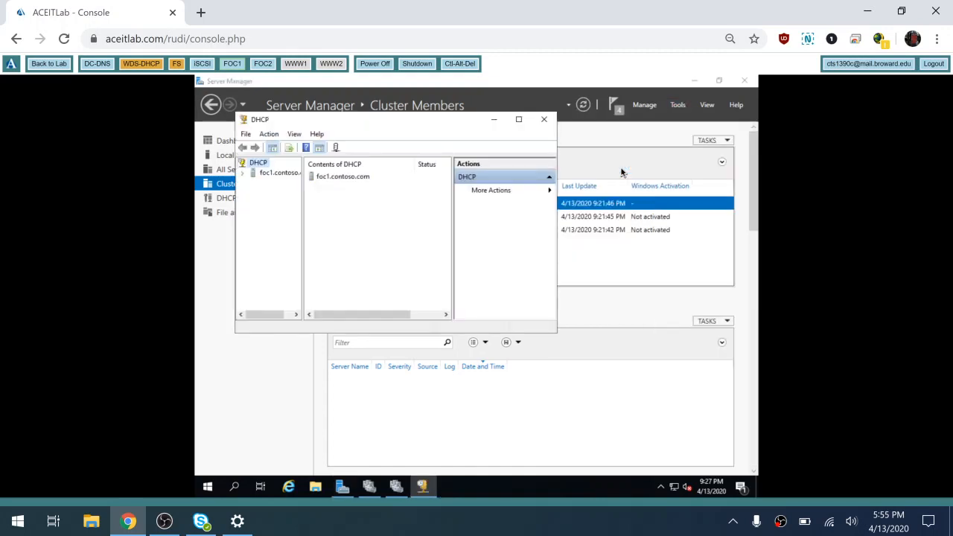
left_click(242, 174)
left_click(254, 183)
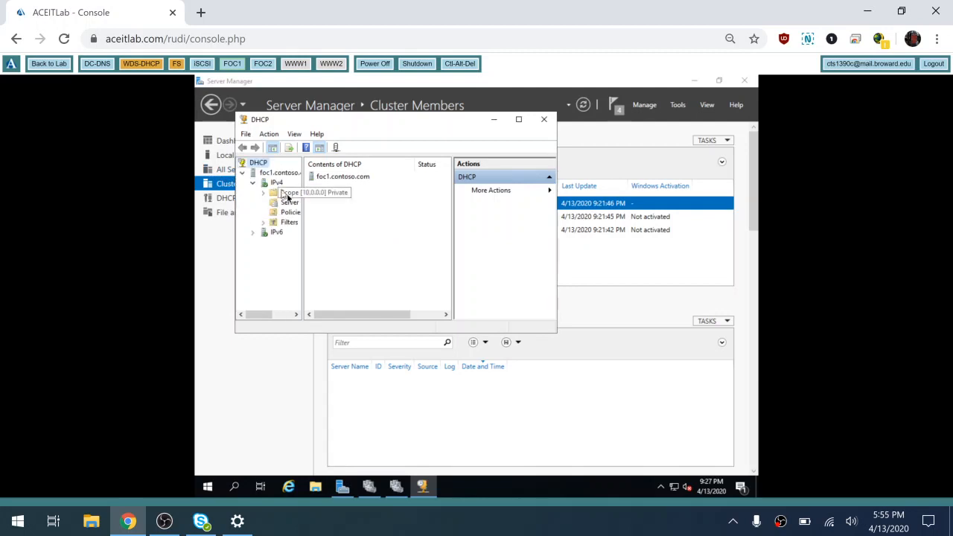
left_click(288, 197)
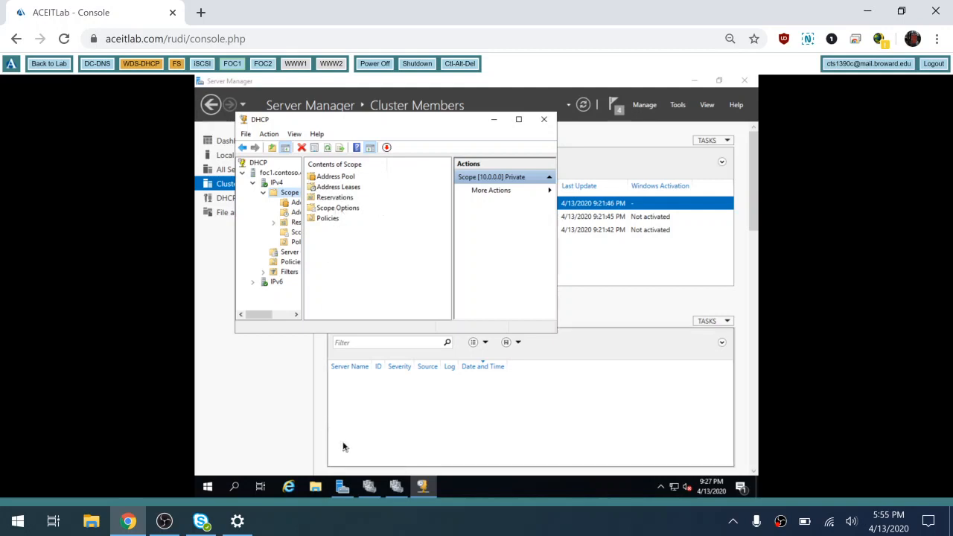
left_click(545, 124)
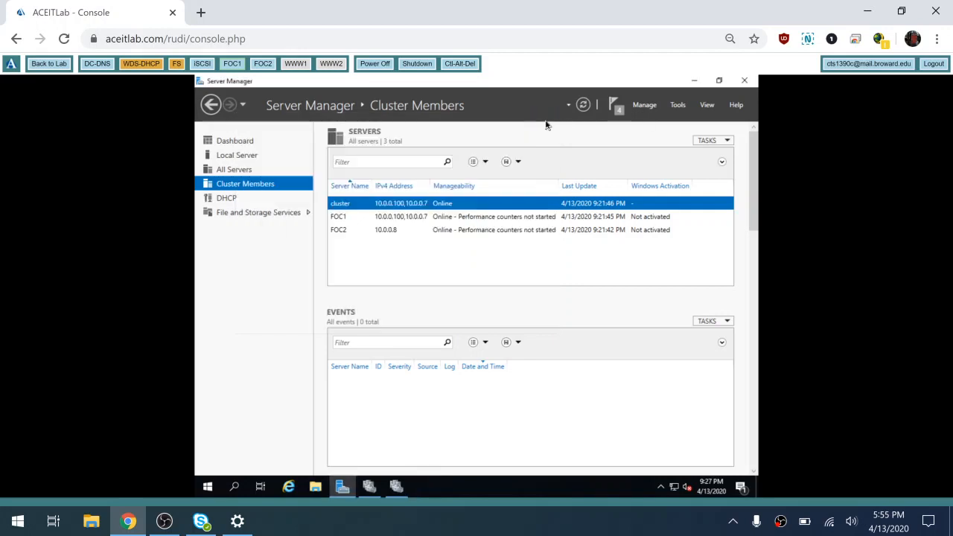
left_click(316, 488)
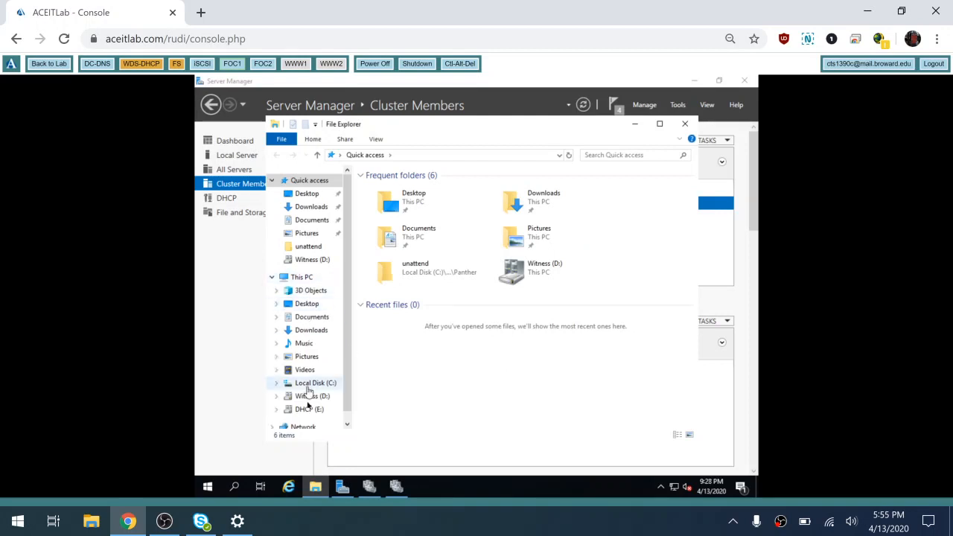
- Confirm the dhcp folder on DHCP (E:) holds backup, db and logs, then close Explorer
left_click(307, 410)
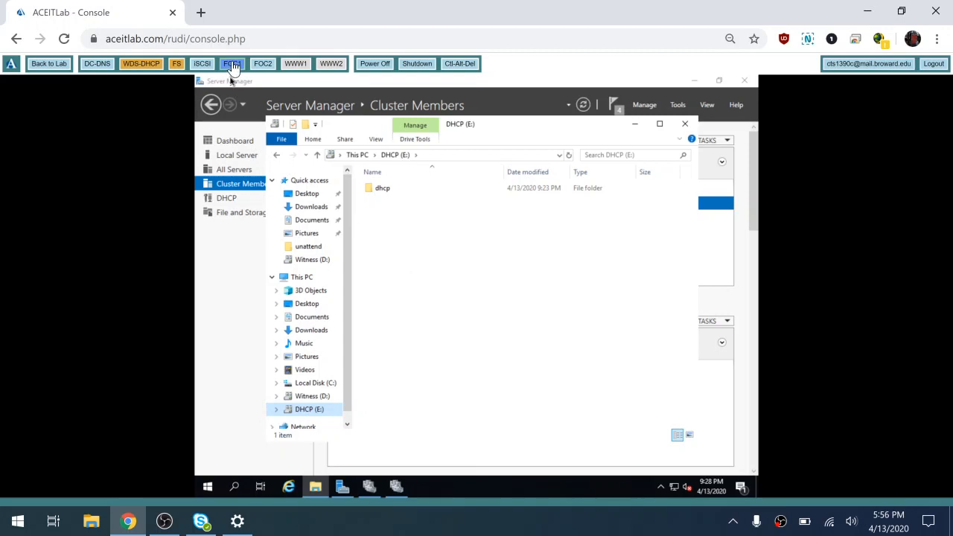
double_click(382, 190)
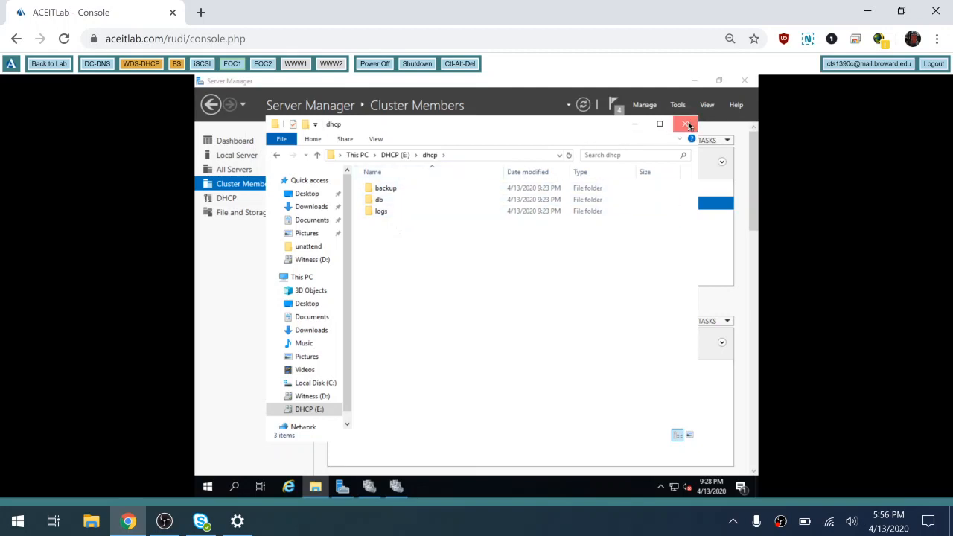
left_click(686, 124)
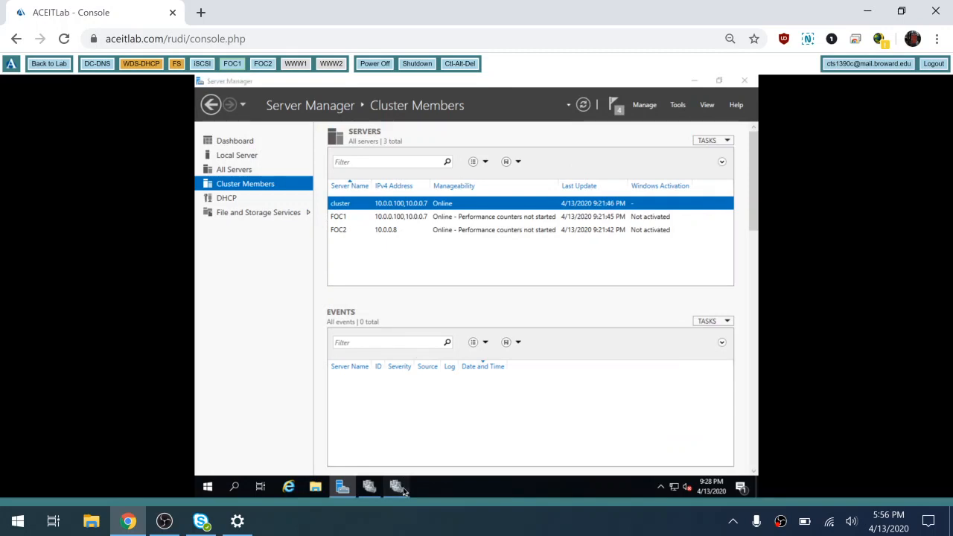
- Close the DHCP scope window and return to the clustered roles view
left_click(399, 488)
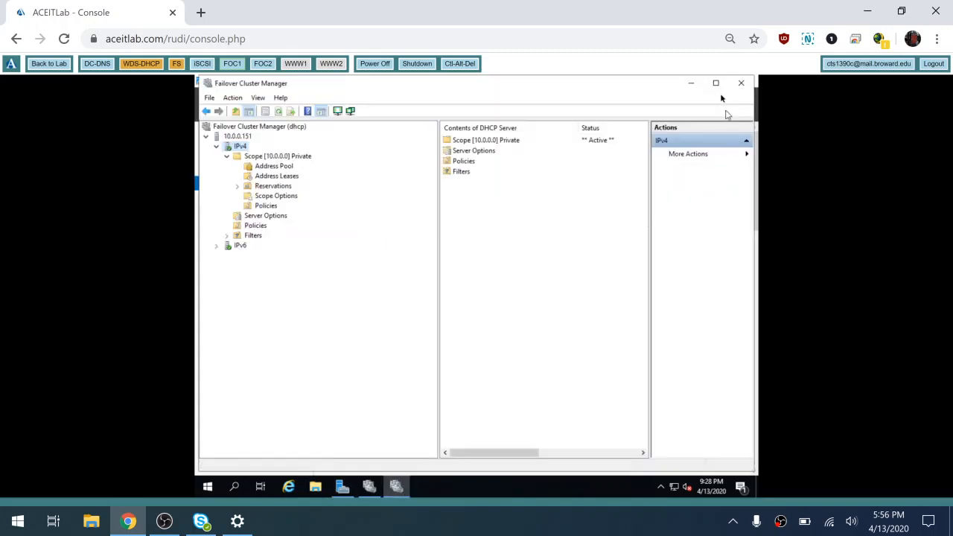
left_click(741, 82)
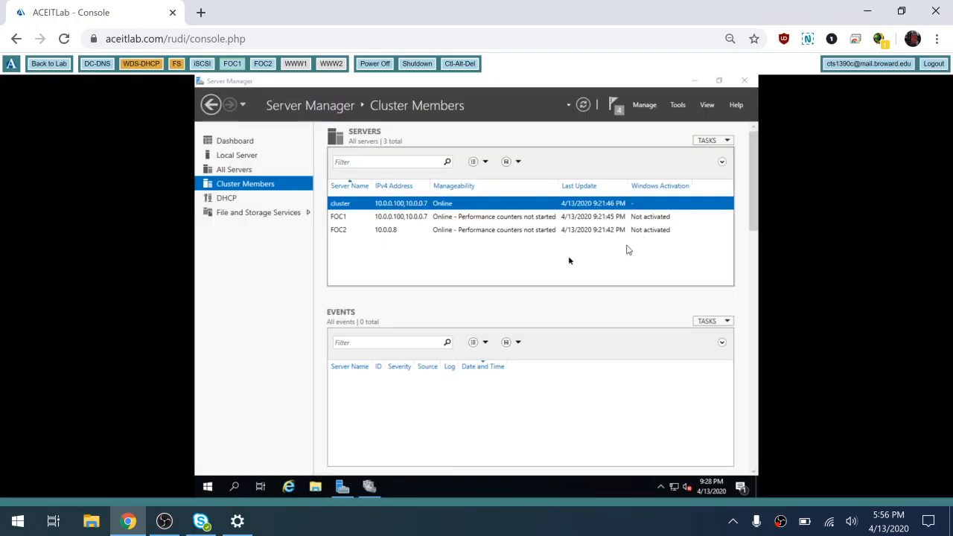
left_click(361, 491)
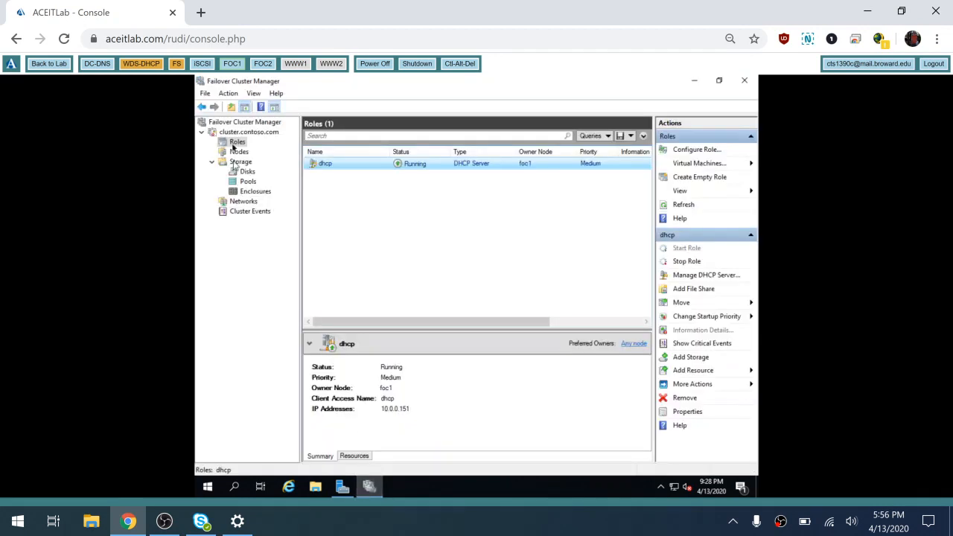
- Move the dhcp role to node foc2 and confirm Cluster Disk 2 is owned by foc2
right_click(326, 167)
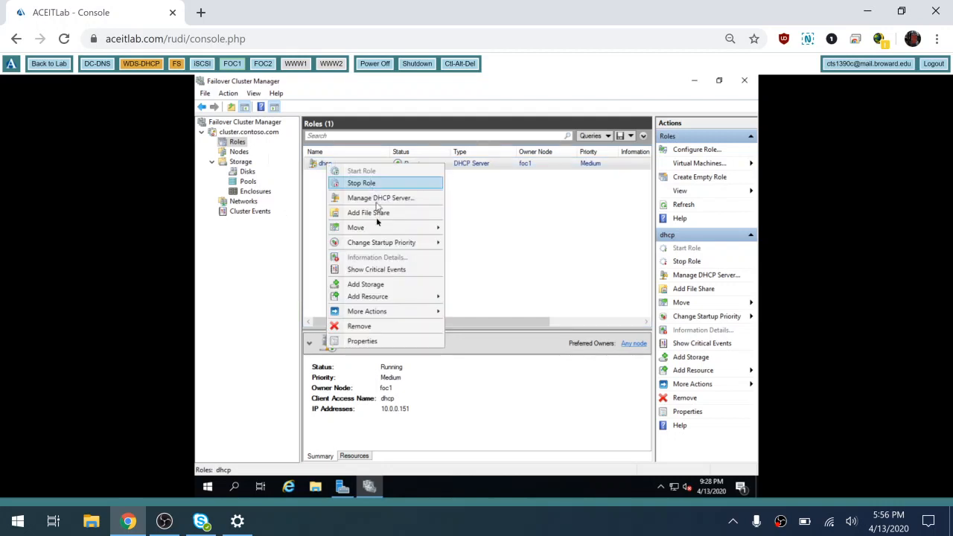
mouse_move(377, 234)
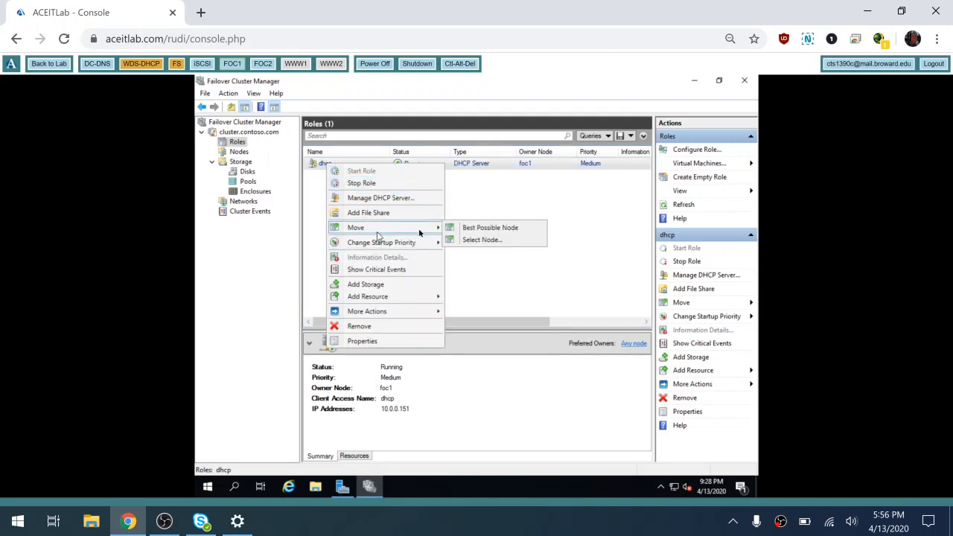
left_click(490, 240)
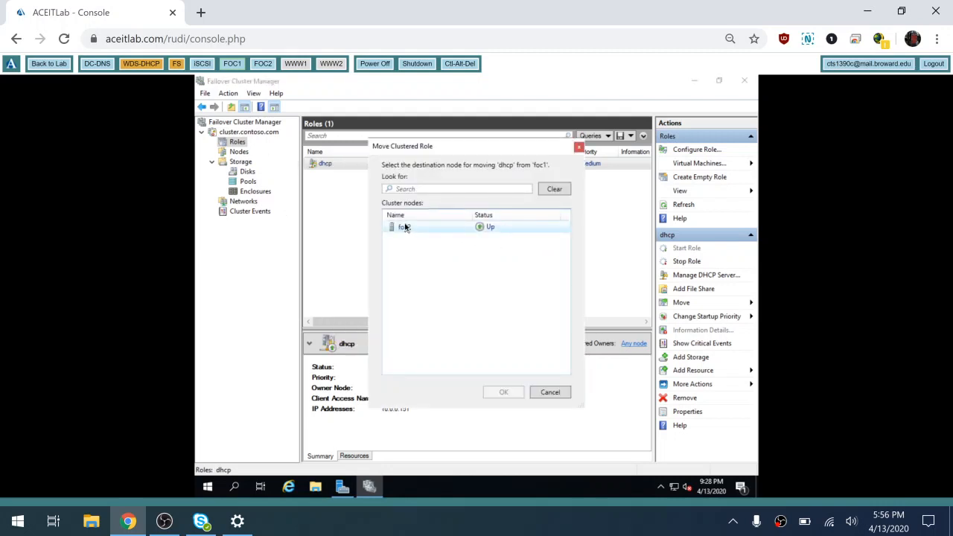
left_click(406, 227)
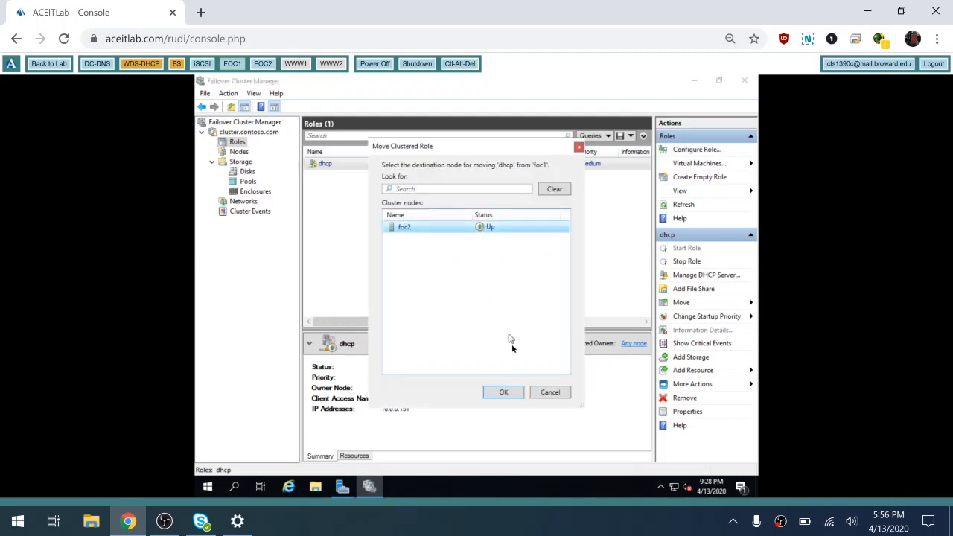
left_click(498, 392)
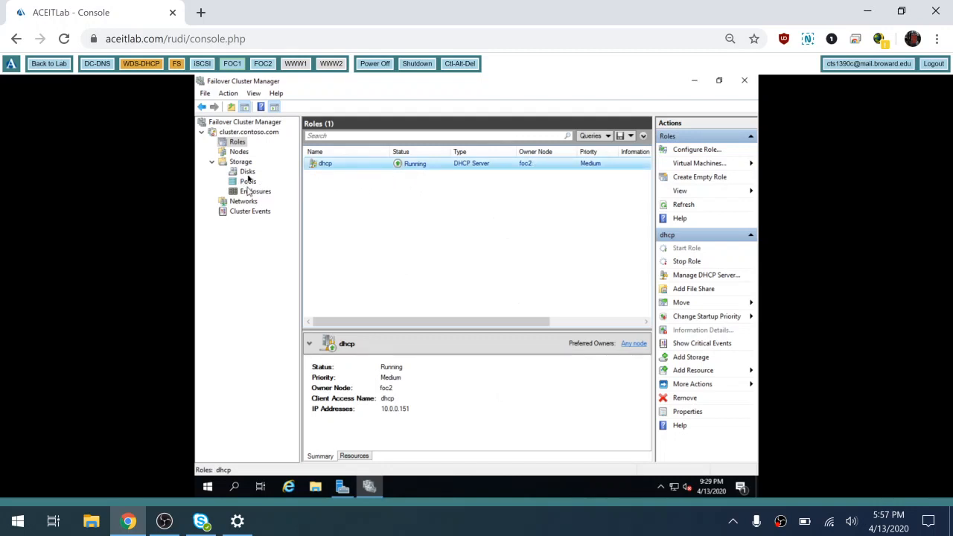
left_click(248, 171)
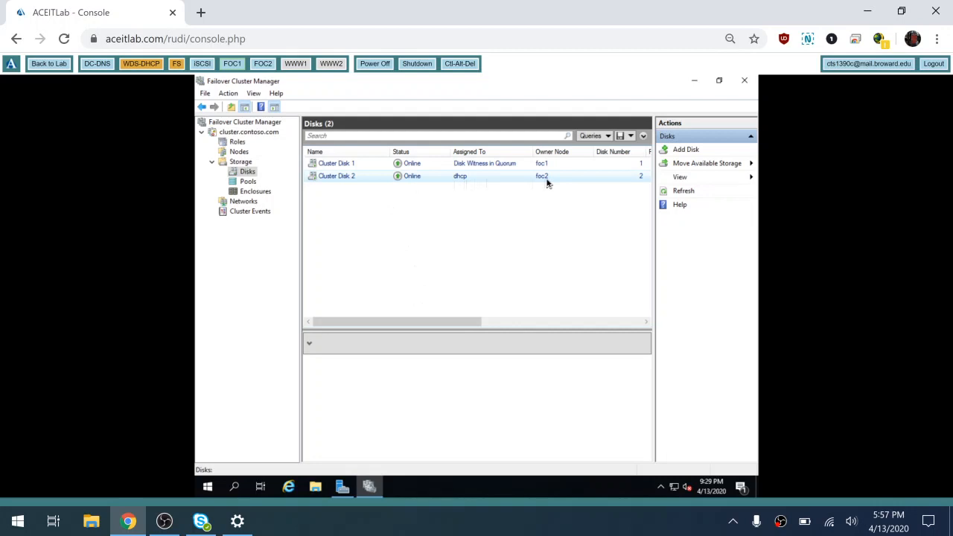
- Confirm This PC on foc1 lists only Local Disk (C:) and Witness (D:), then switch to FOC2
left_click(316, 487)
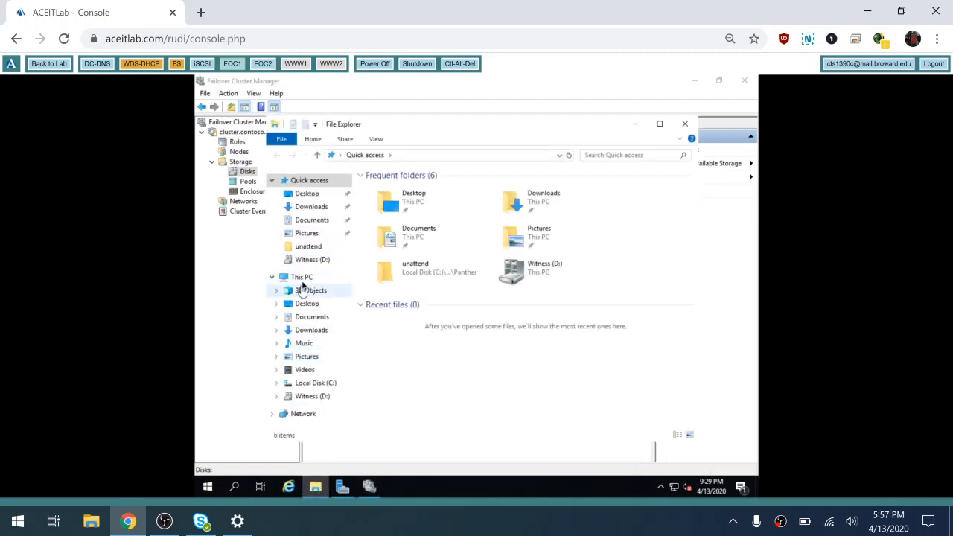
left_click(305, 277)
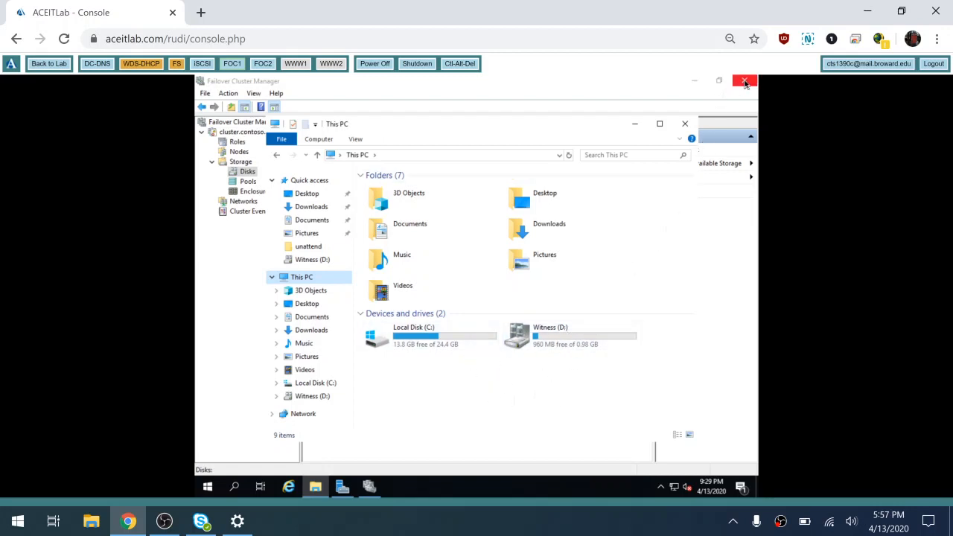
left_click(263, 65)
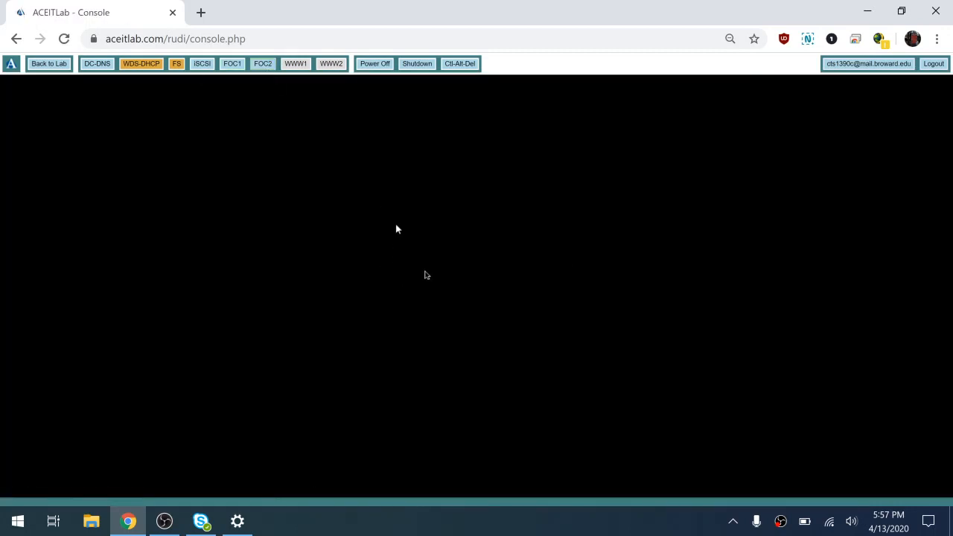
- Sign in to FOC2 with the domain administrator password
left_click(455, 66)
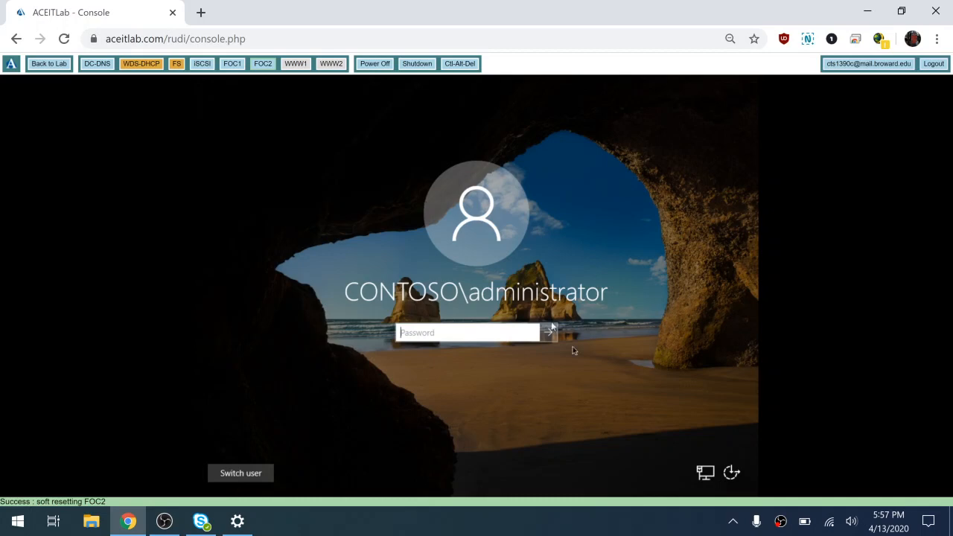
type("Pa")
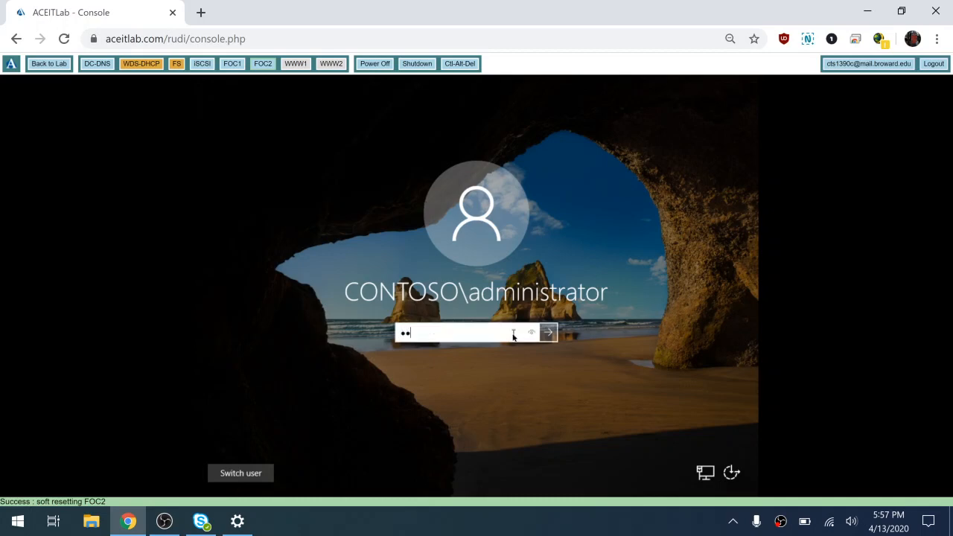
type("$$w0rd")
key("Return")
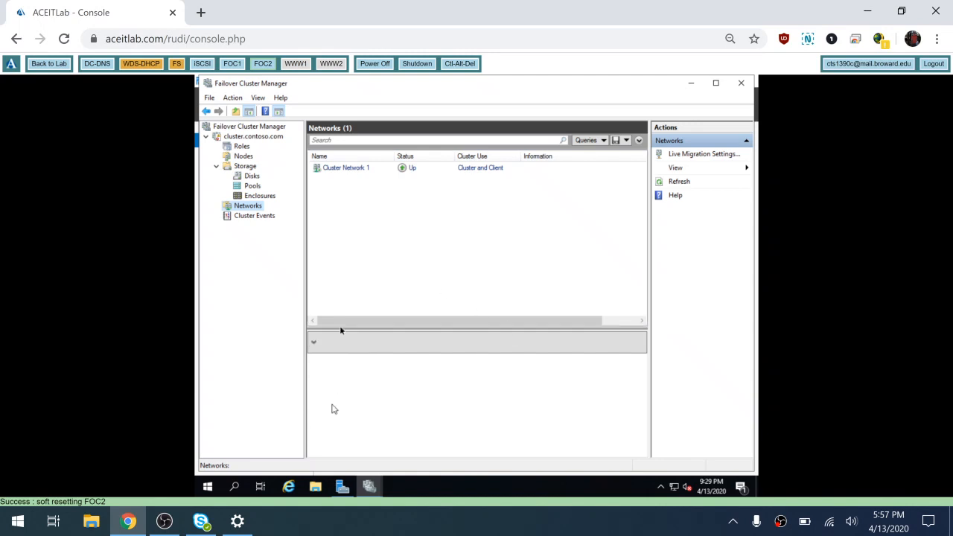
- On foc2, check Cluster Disk 2 is owned by foc2 and dhcp is Running there
left_click(251, 176)
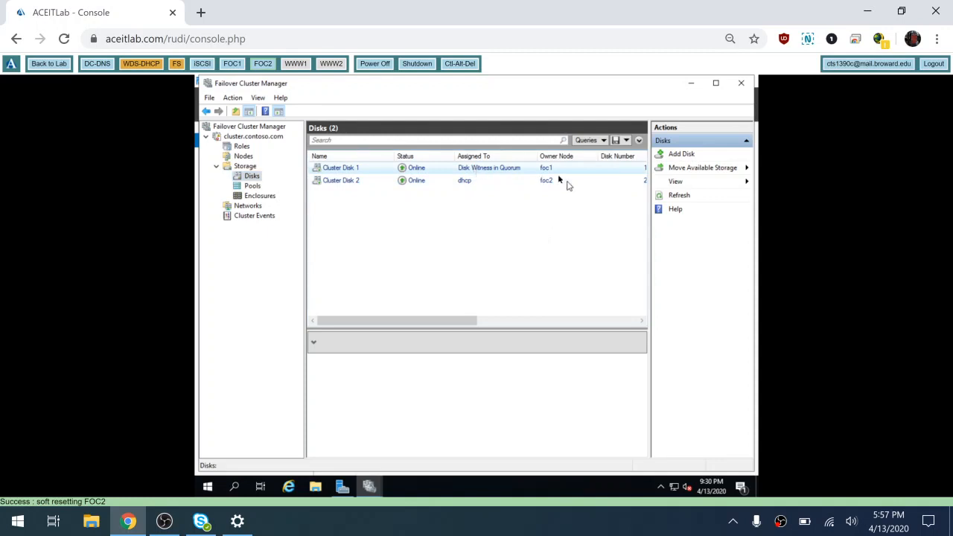
left_click(235, 140)
left_click(237, 147)
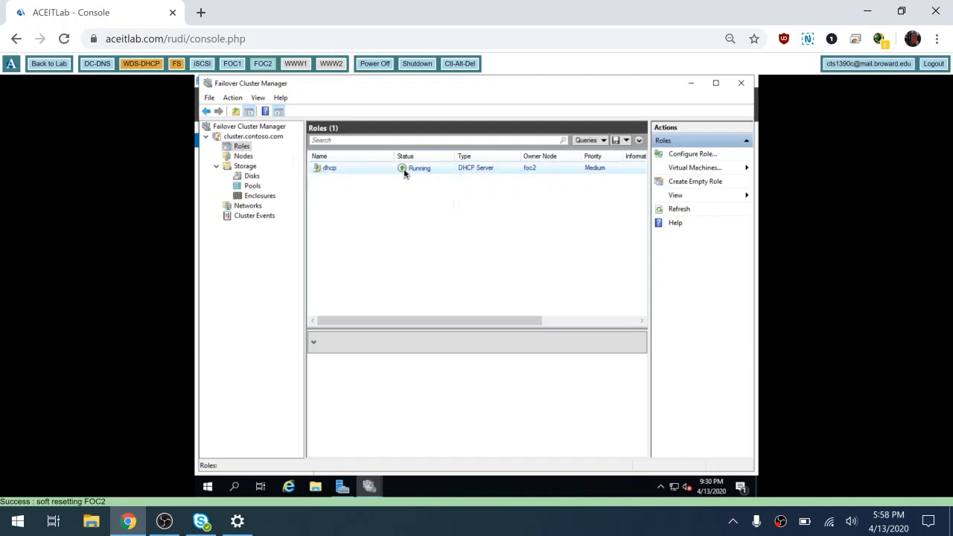
- Close Failover Cluster Manager, dismissing the Admin Center prompt, then return to FOC1 and close This PC
left_click(741, 83)
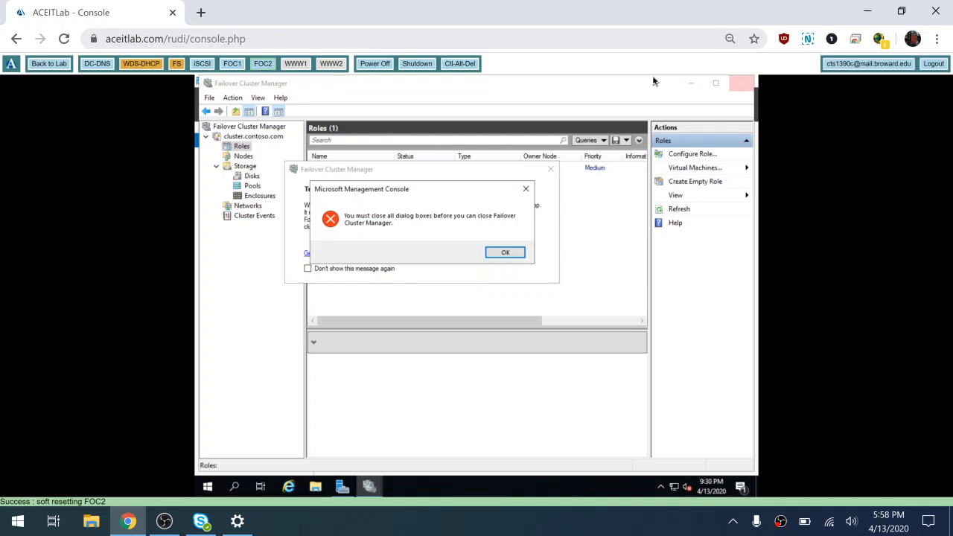
left_click(505, 253)
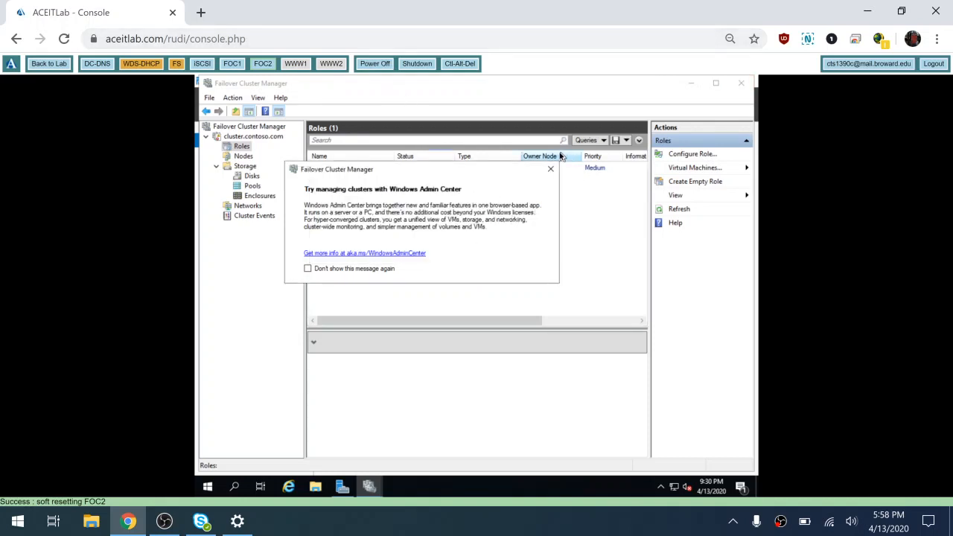
left_click(308, 268)
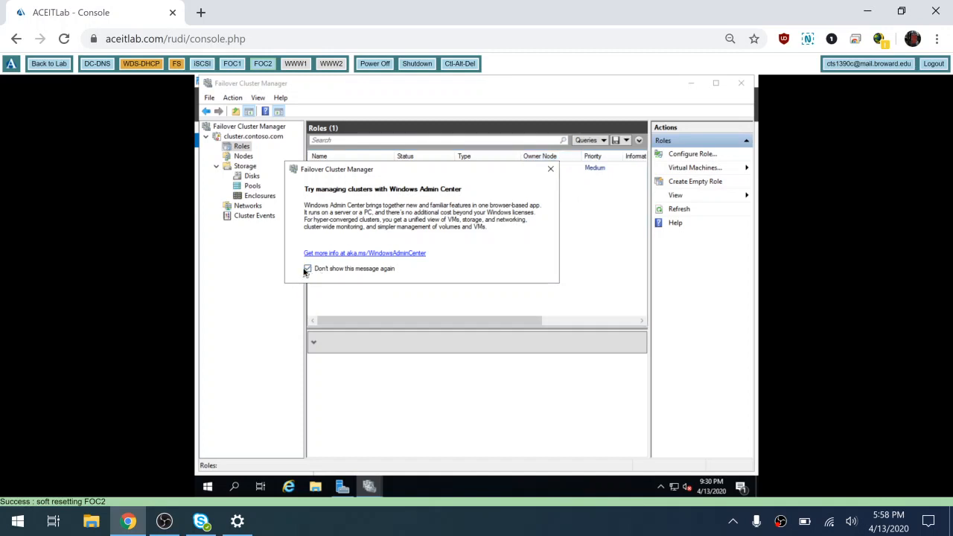
left_click(551, 170)
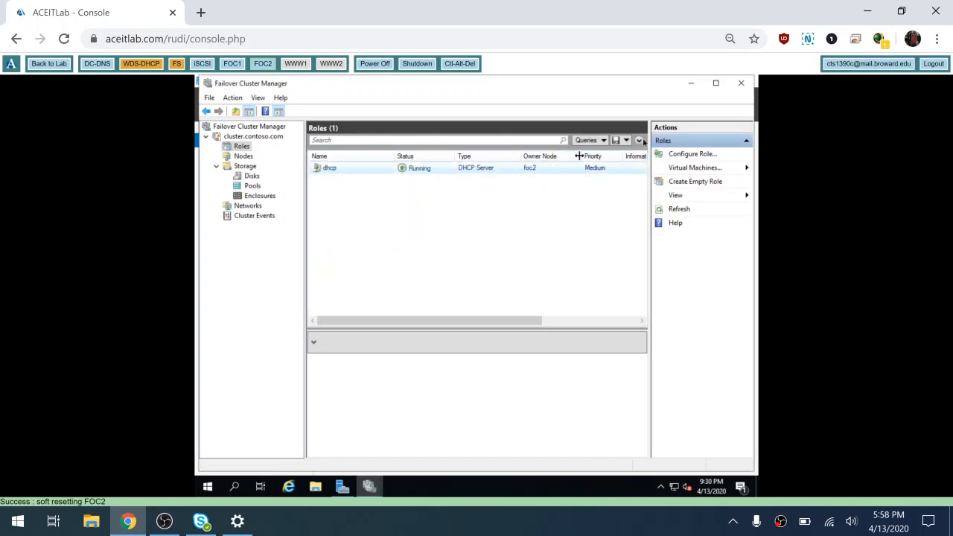
left_click(740, 89)
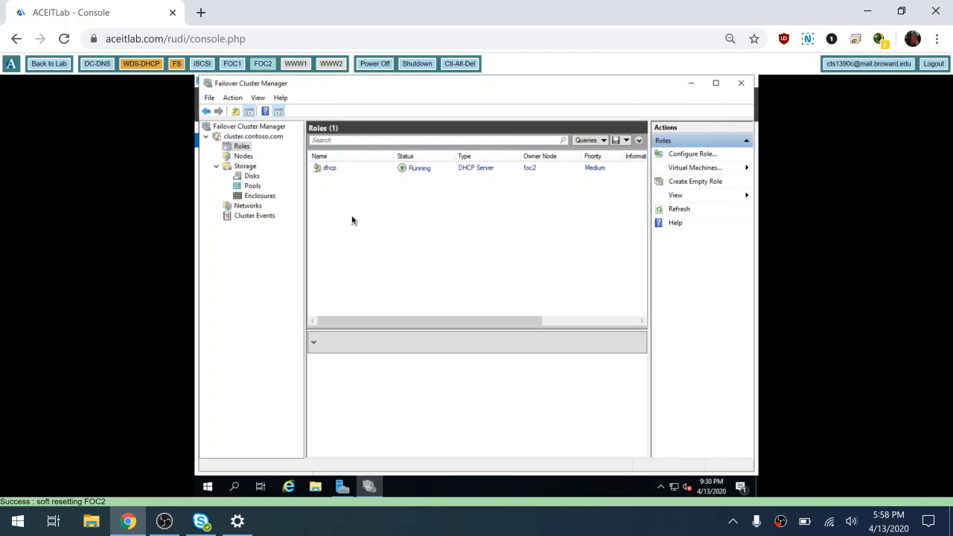
left_click(230, 69)
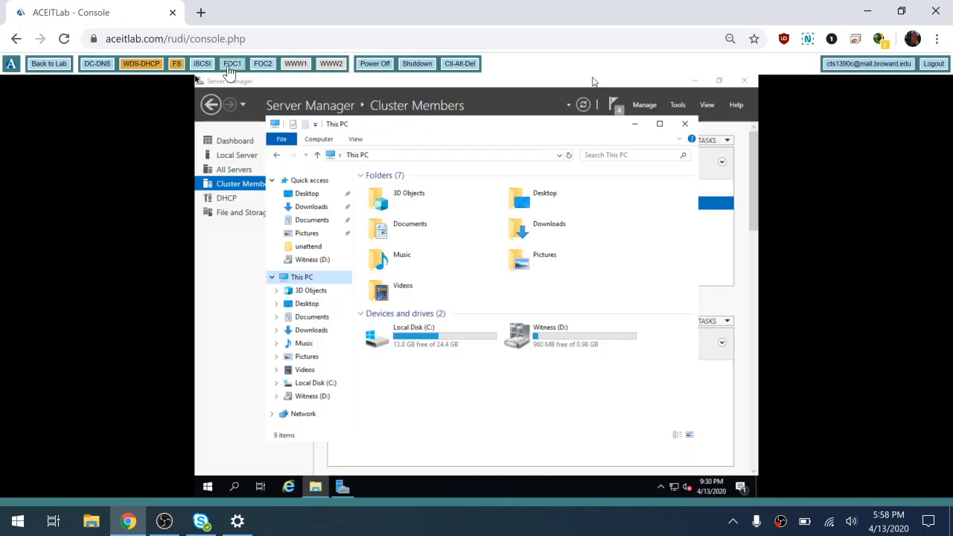
left_click(685, 124)
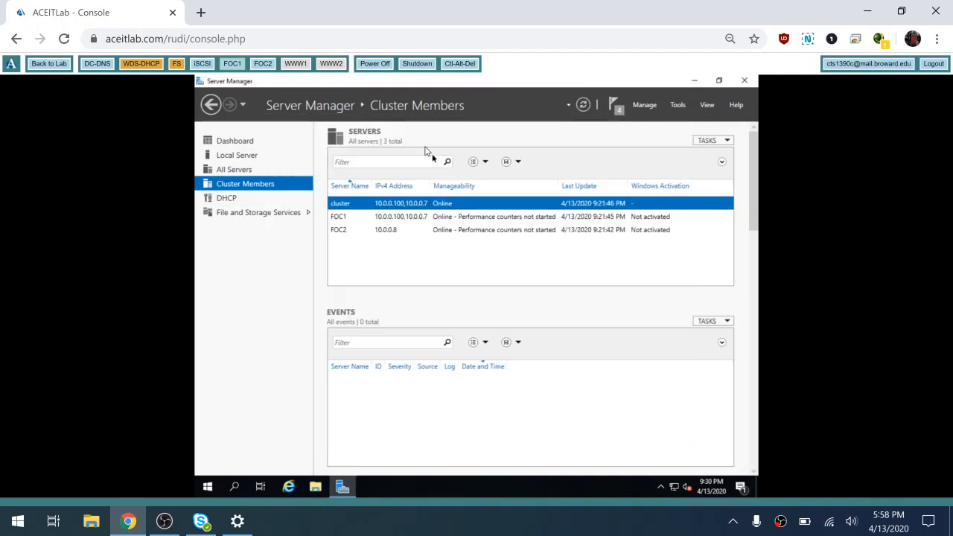